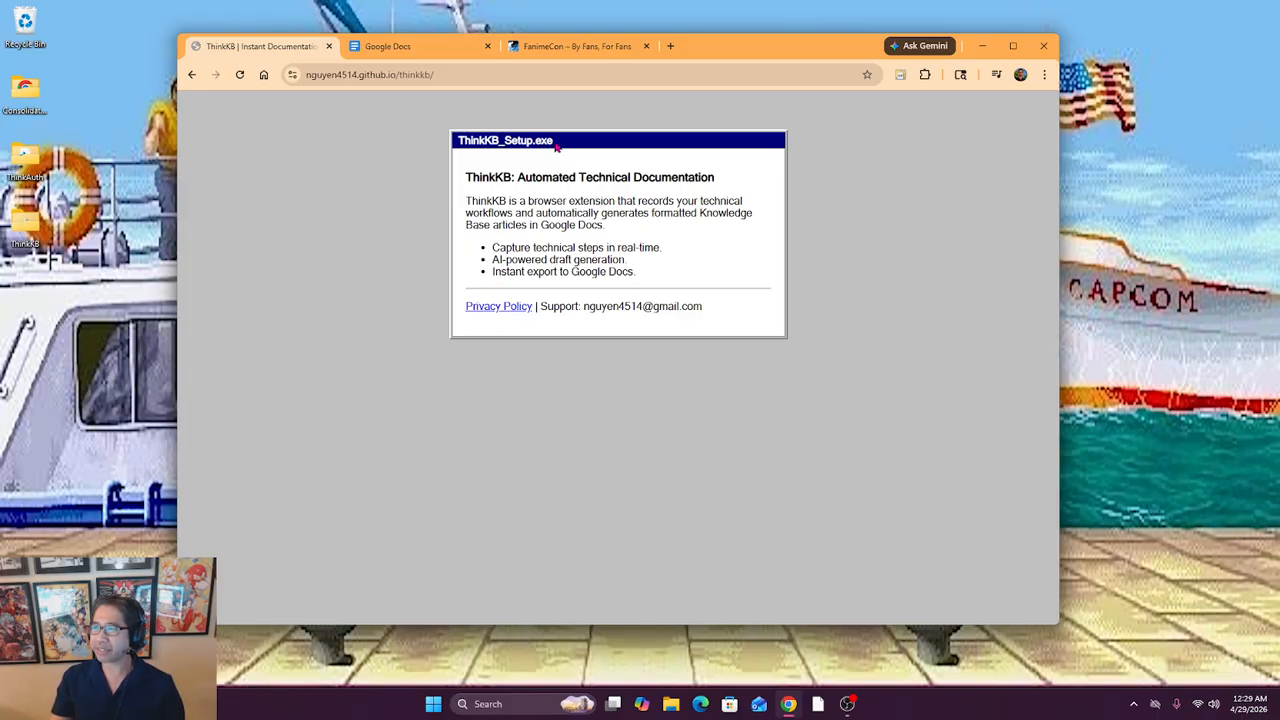
- Open the ThinkKB browser extension and bring up its settings
click(900, 77)
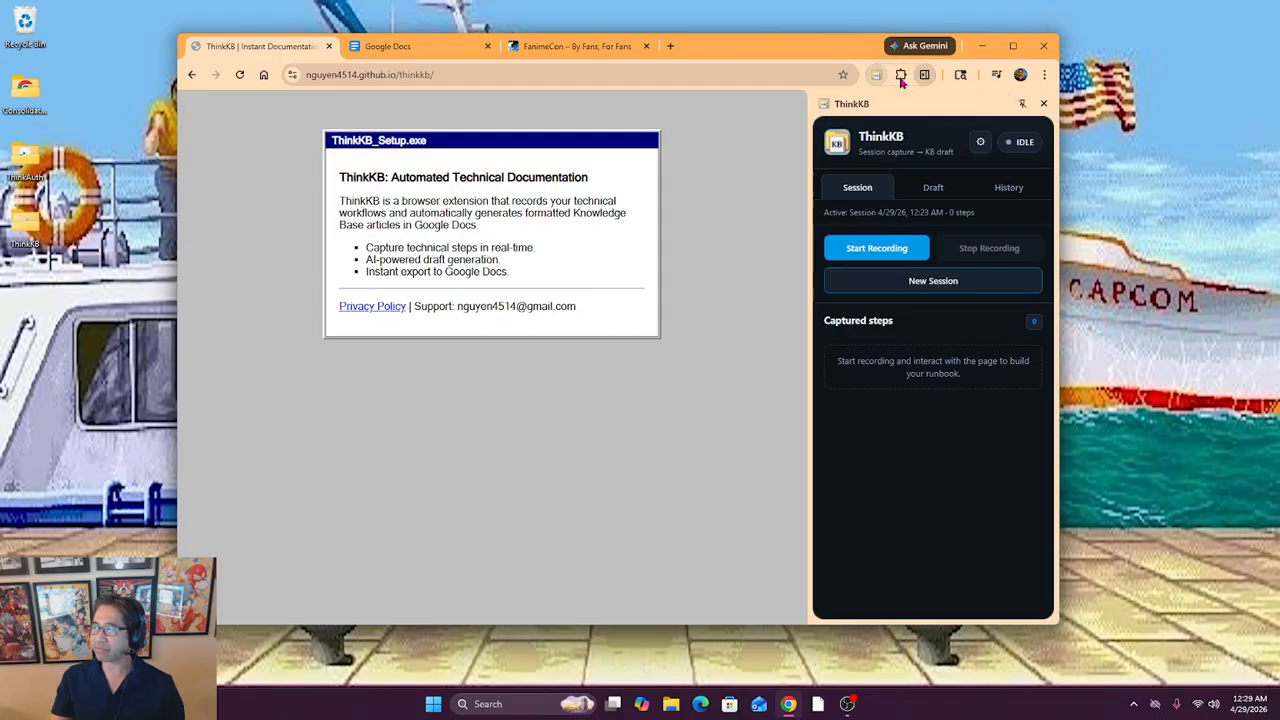
click(980, 143)
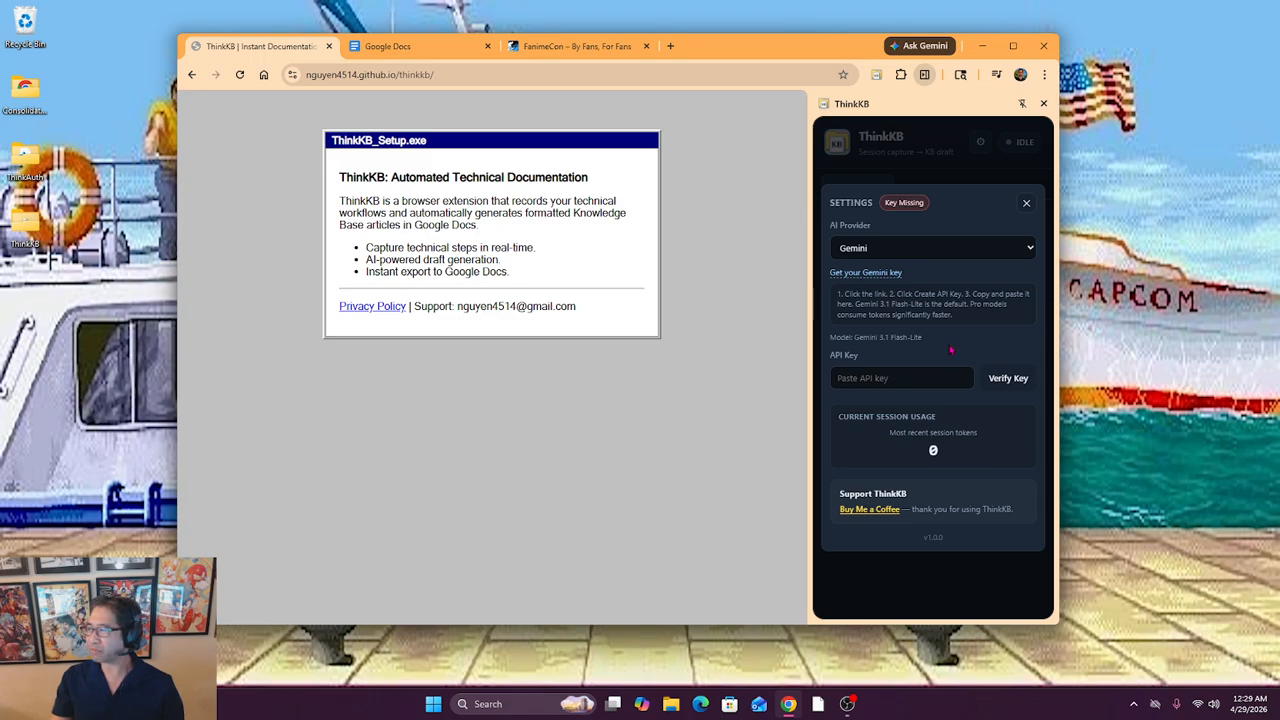
- Try Claude and OpenAI as the AI provider, and set the provider back to Gemini
click(907, 250)
key(Down)
key(Down)
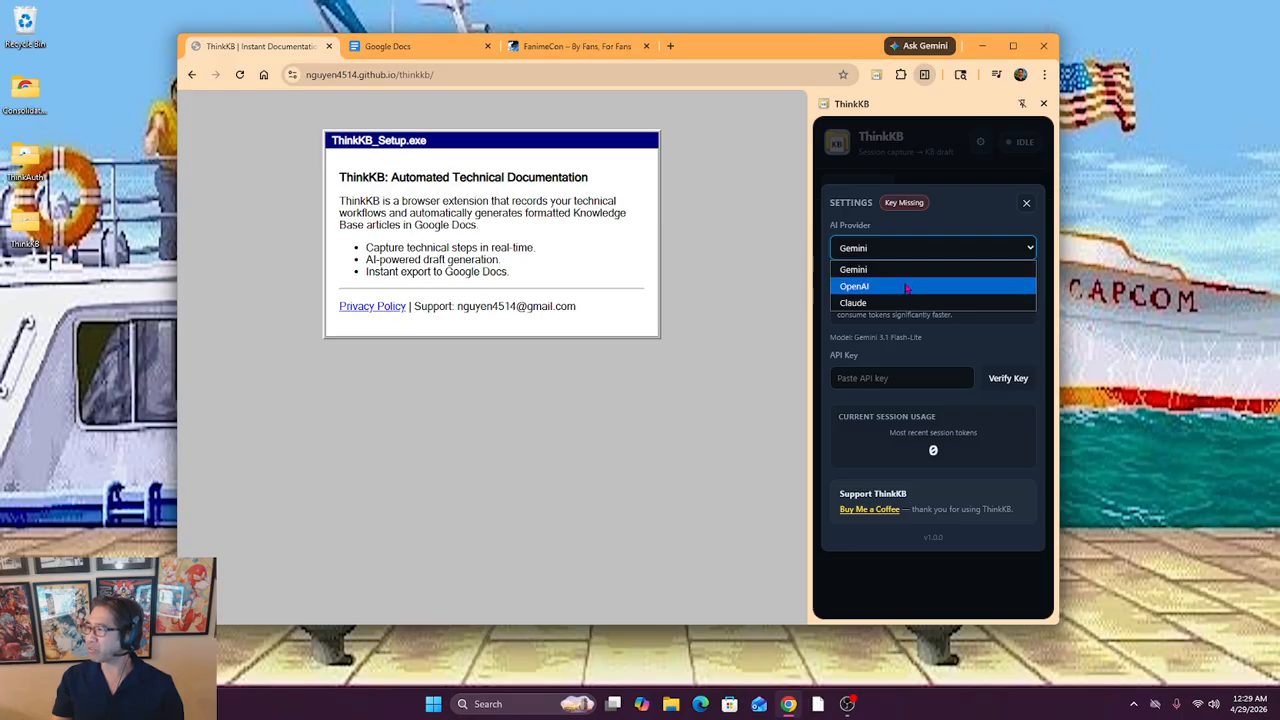
key(Return)
click(912, 272)
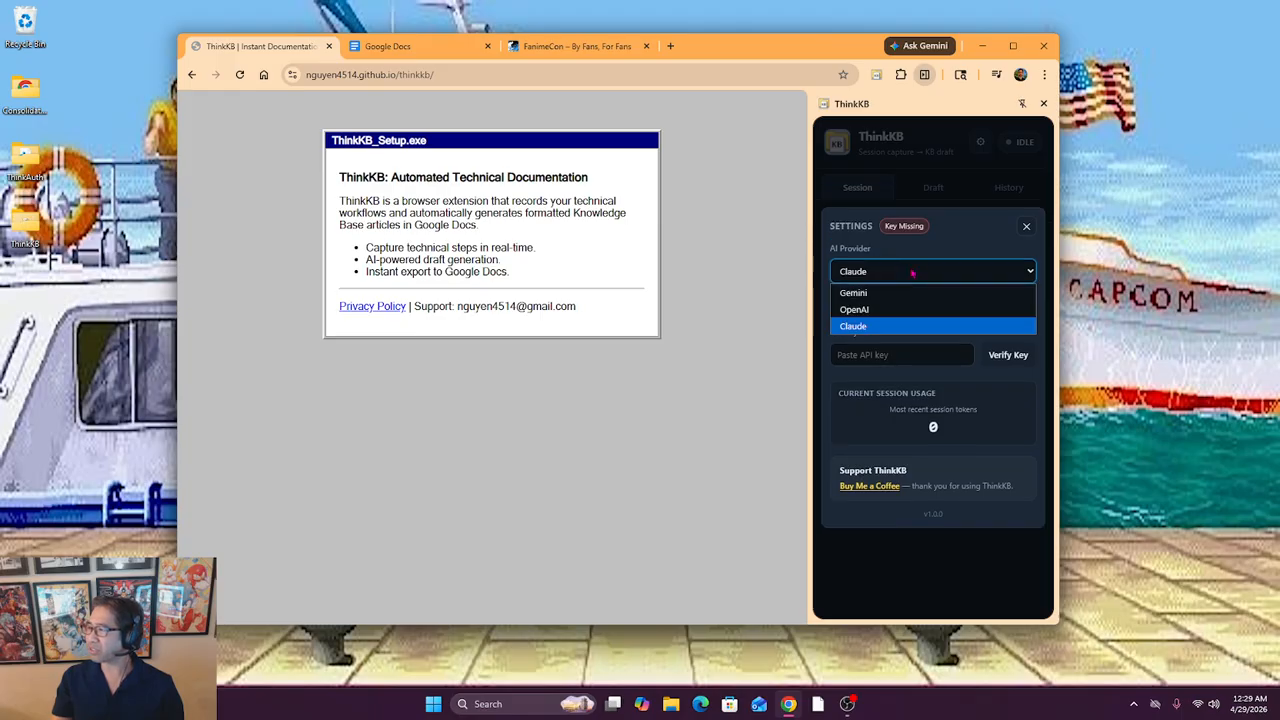
click(899, 311)
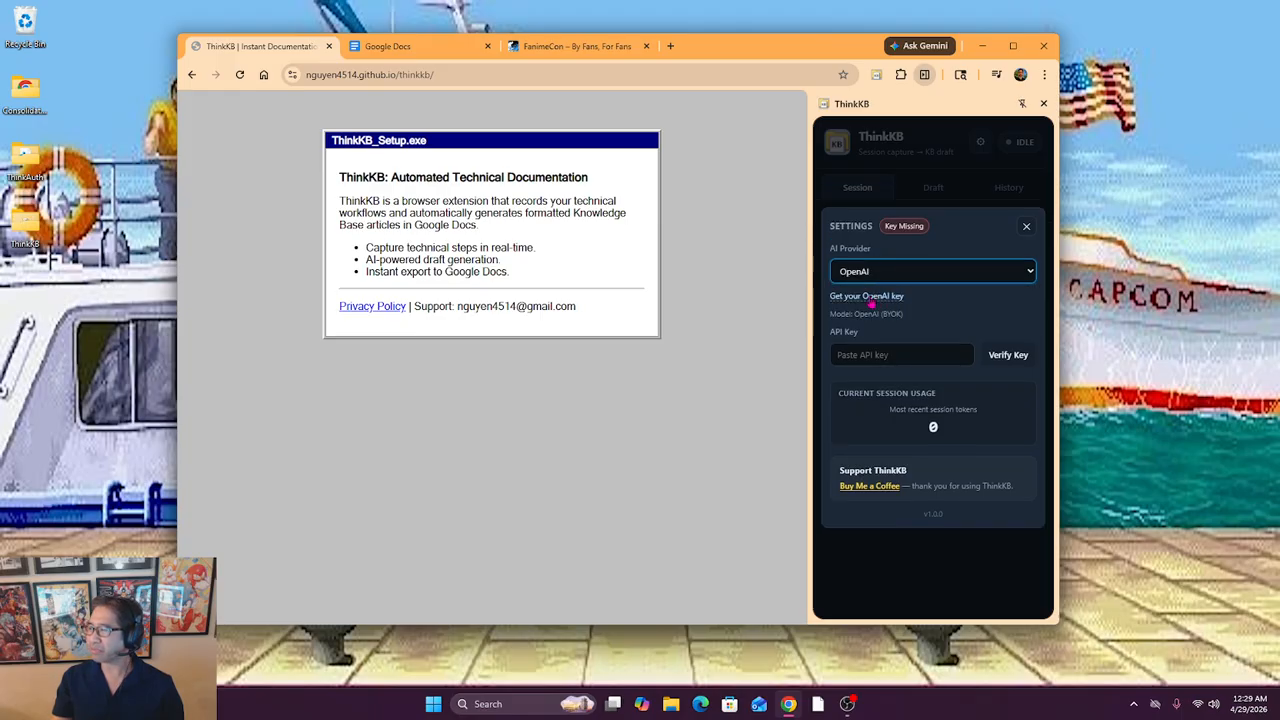
click(941, 280)
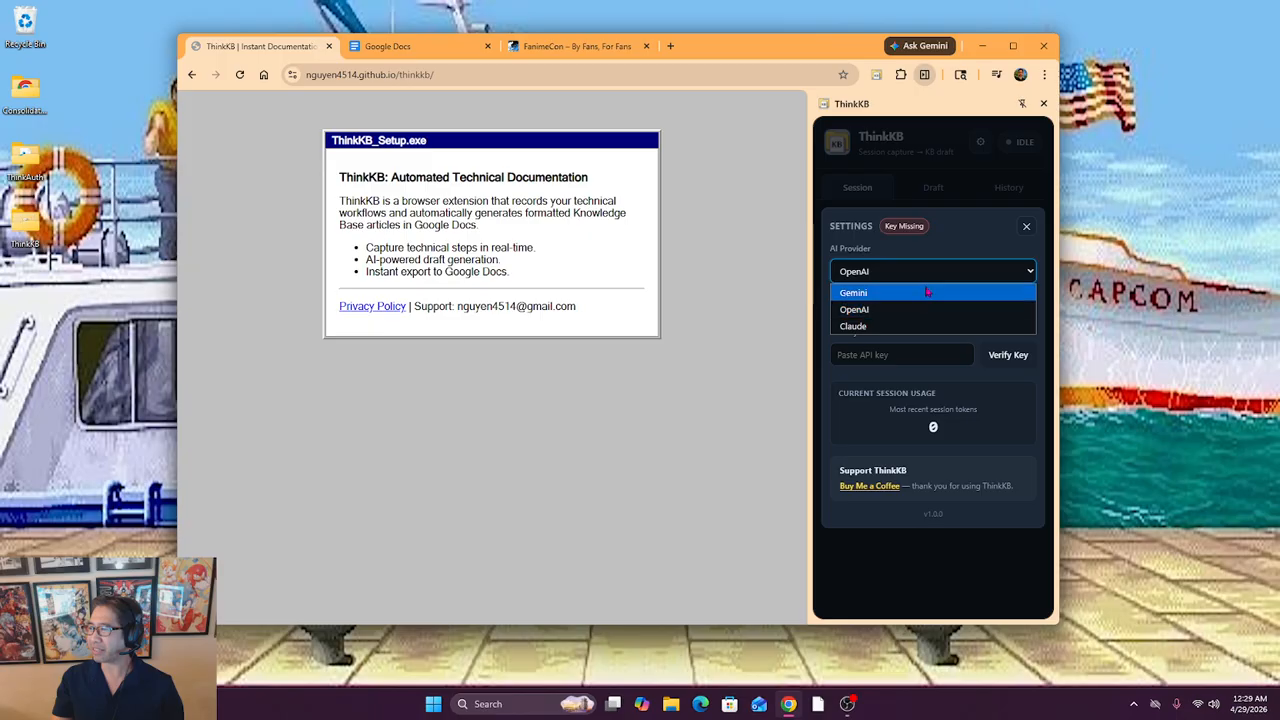
click(935, 292)
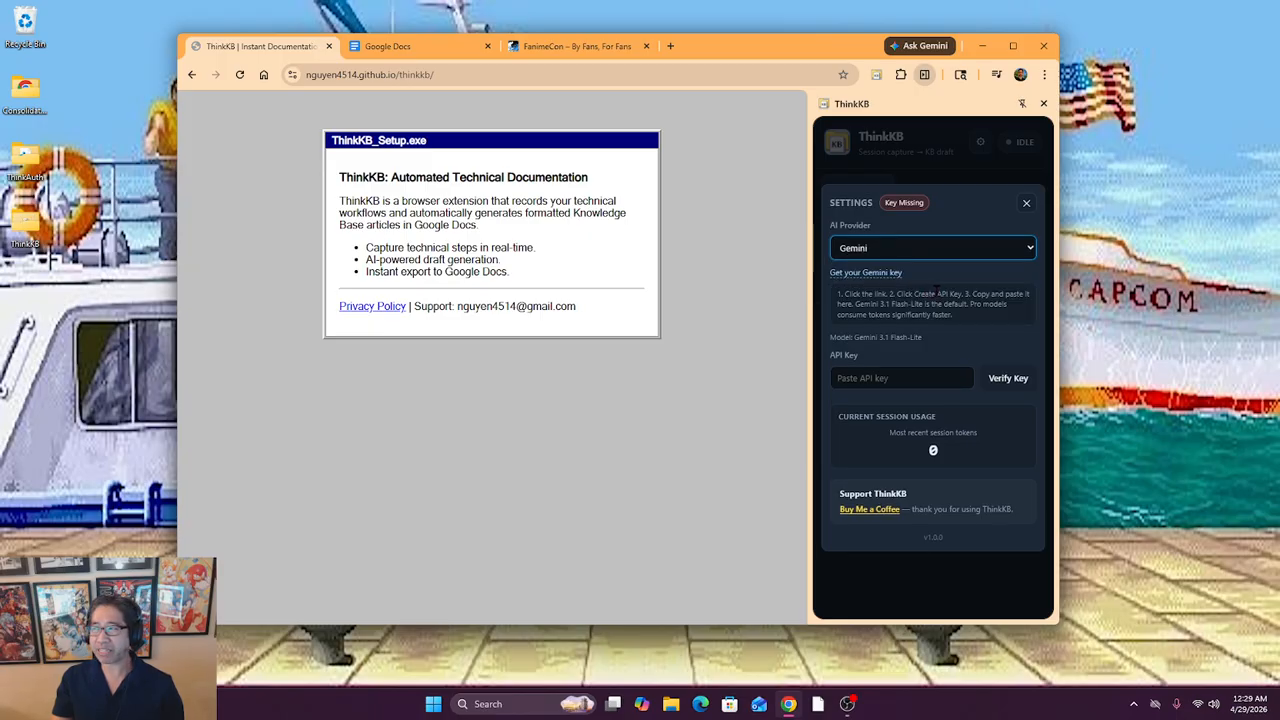
- Copy the default Gemini API key from Google AI Studio into ThinkKB's API key field, and close the settings and the key page
click(882, 274)
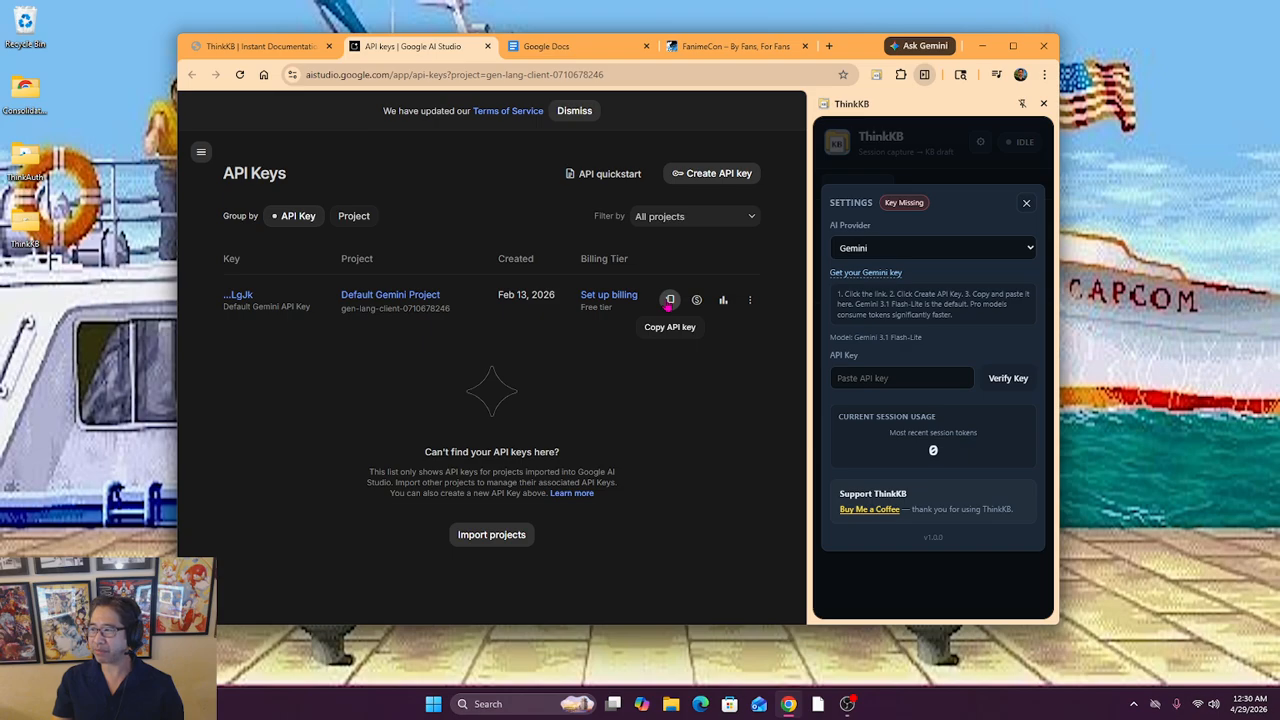
click(669, 300)
click(880, 378)
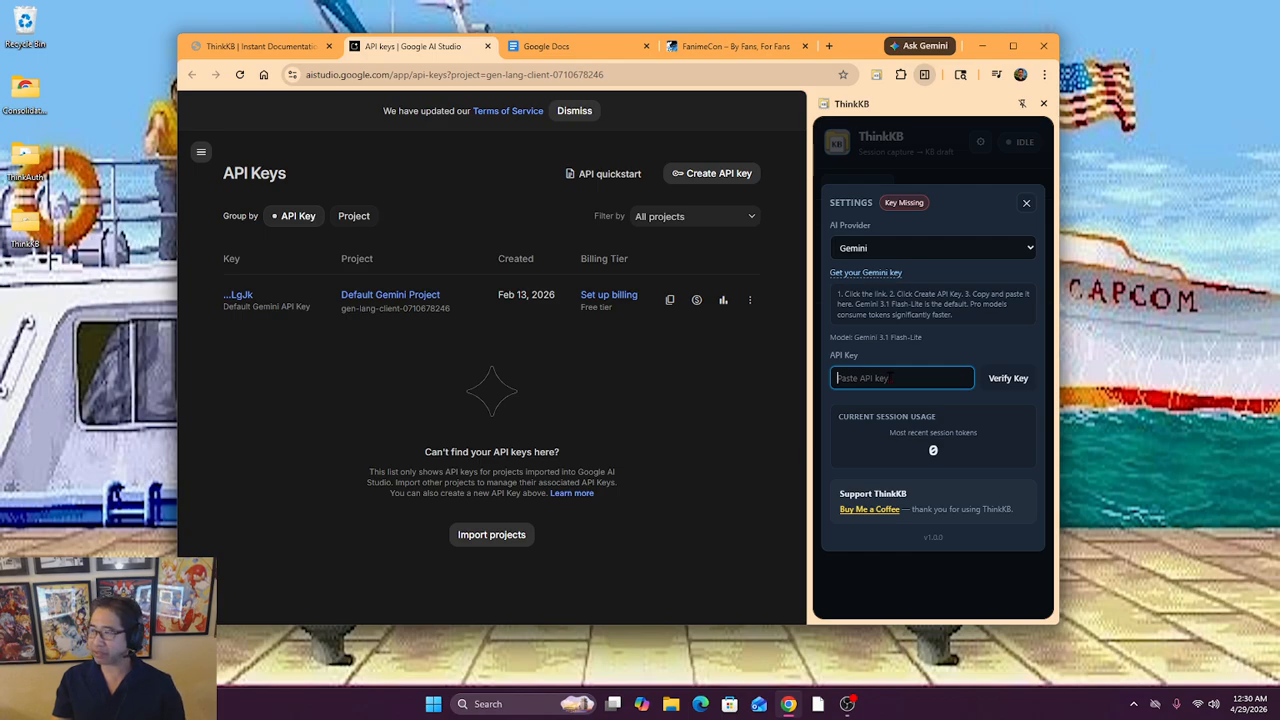
key(ctrl+v)
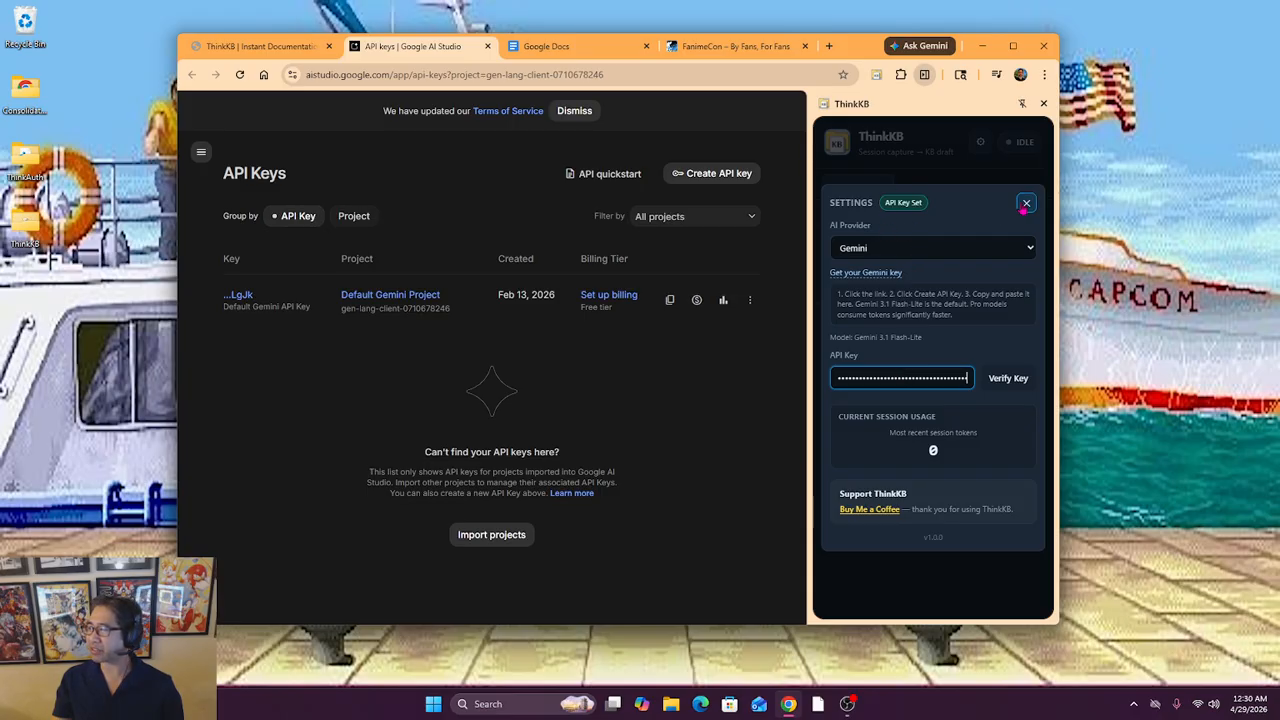
click(1026, 203)
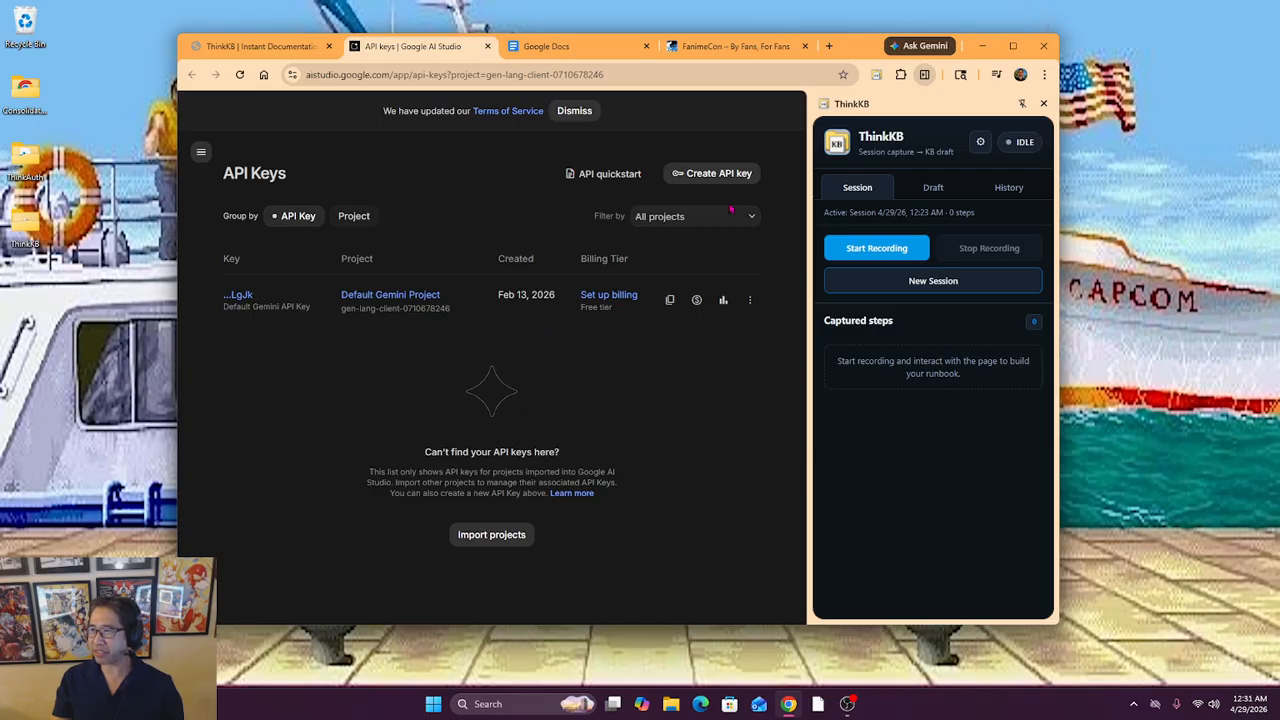
click(487, 47)
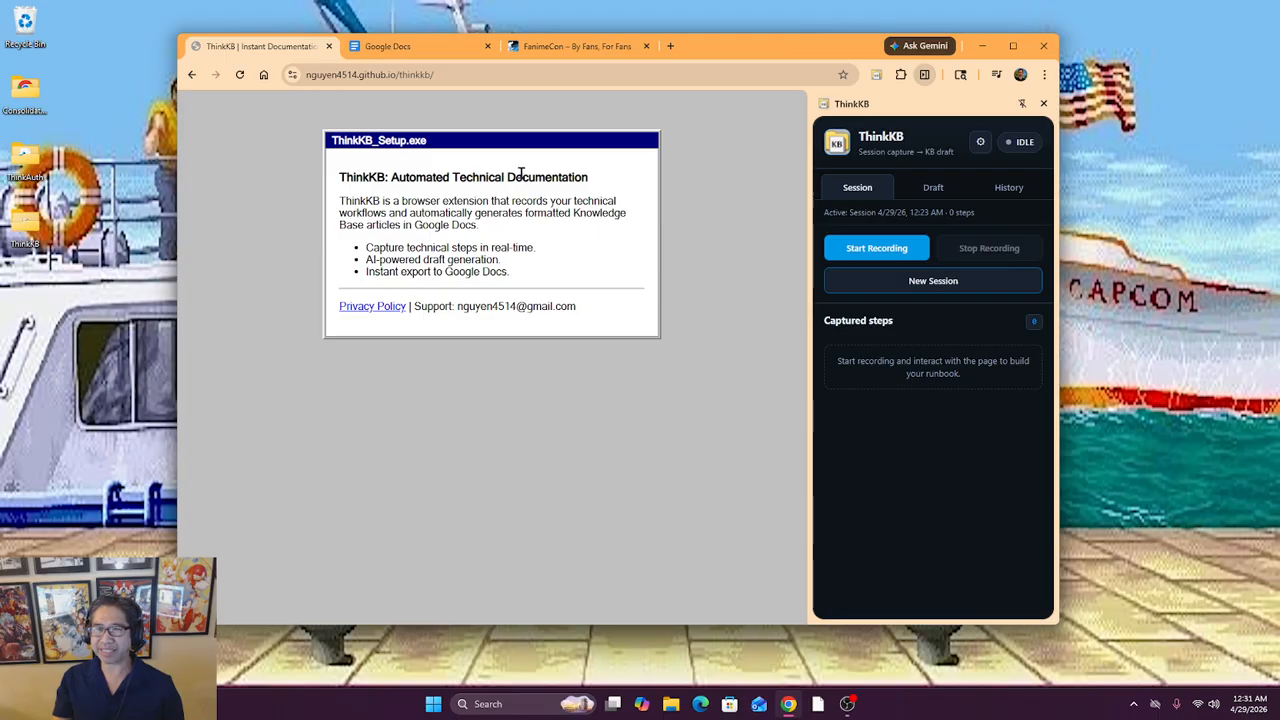
- Create a blank document in Google Docs and maximize the browser window
click(421, 50)
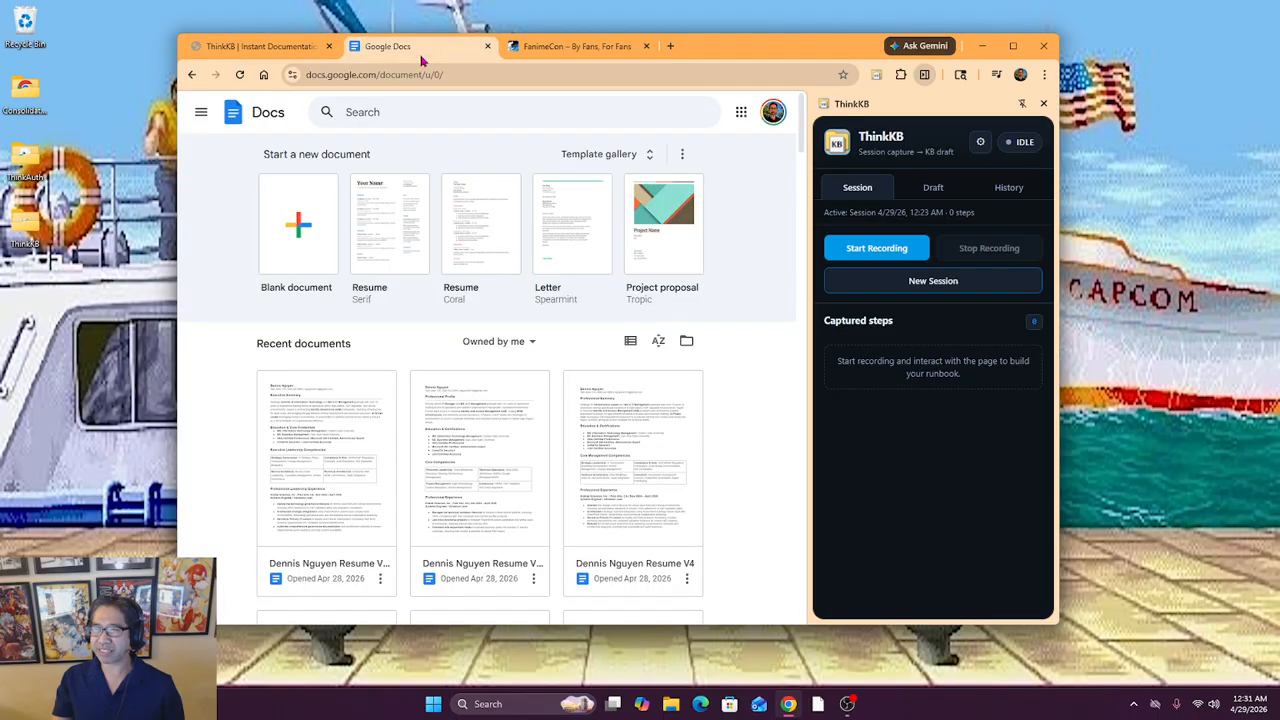
click(333, 205)
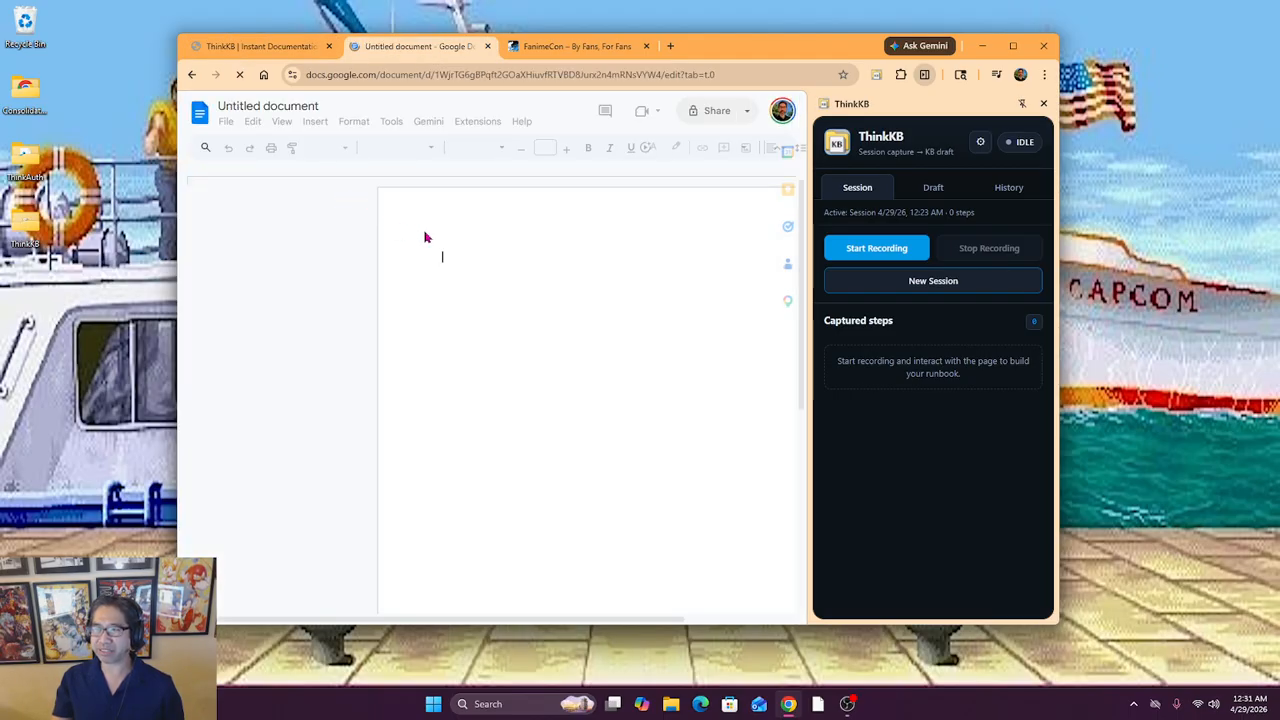
click(1015, 50)
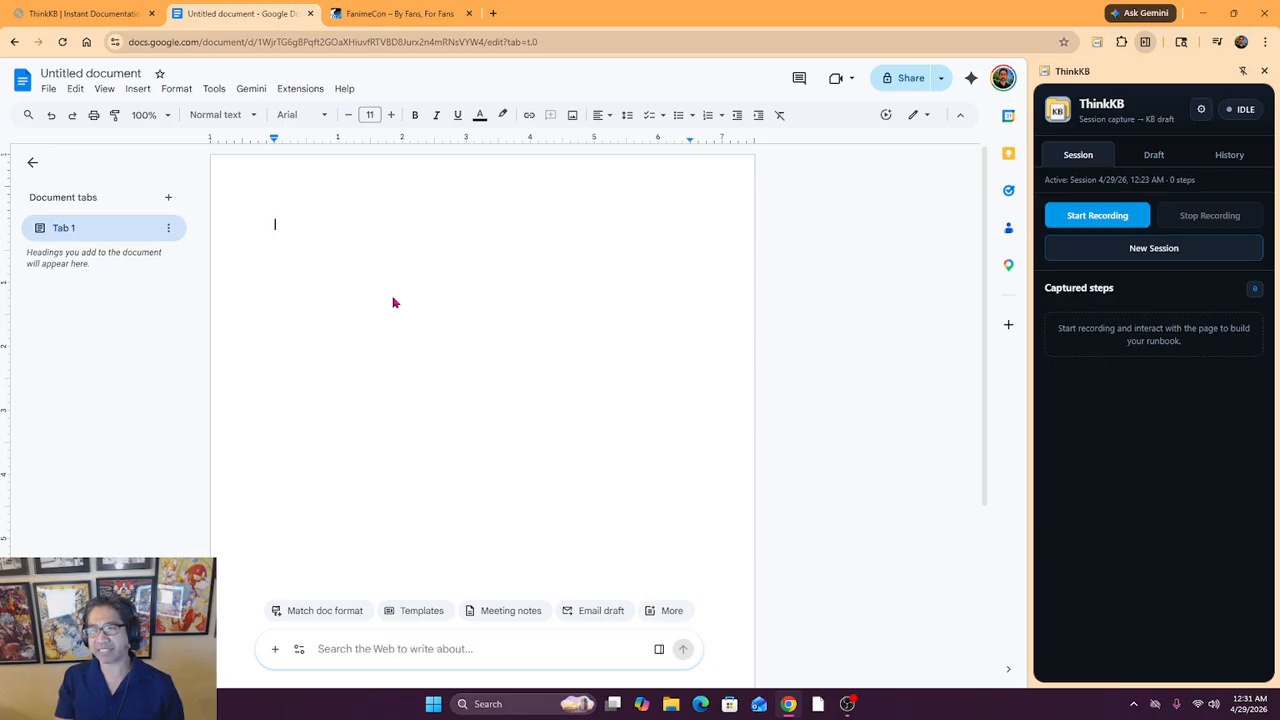
- Write the line "How to register for FanimeCon" as the document's heading text and start a new line
text(How to r)
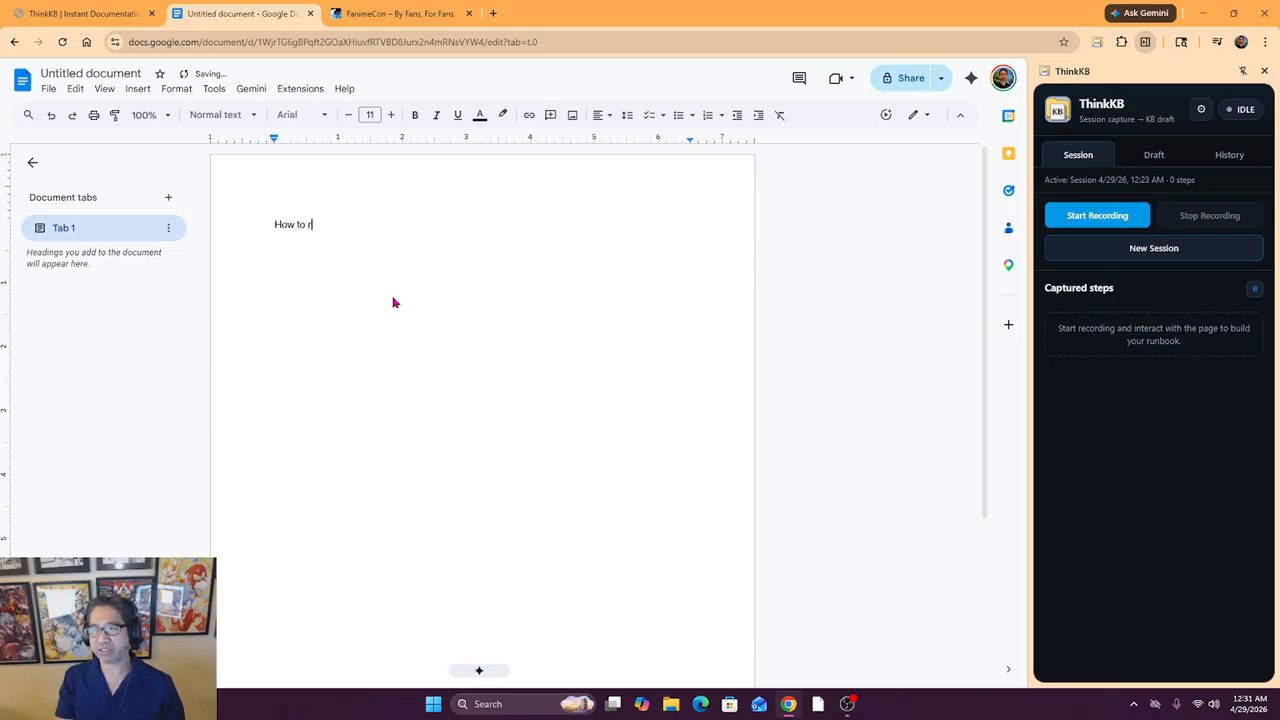
text(egister f)
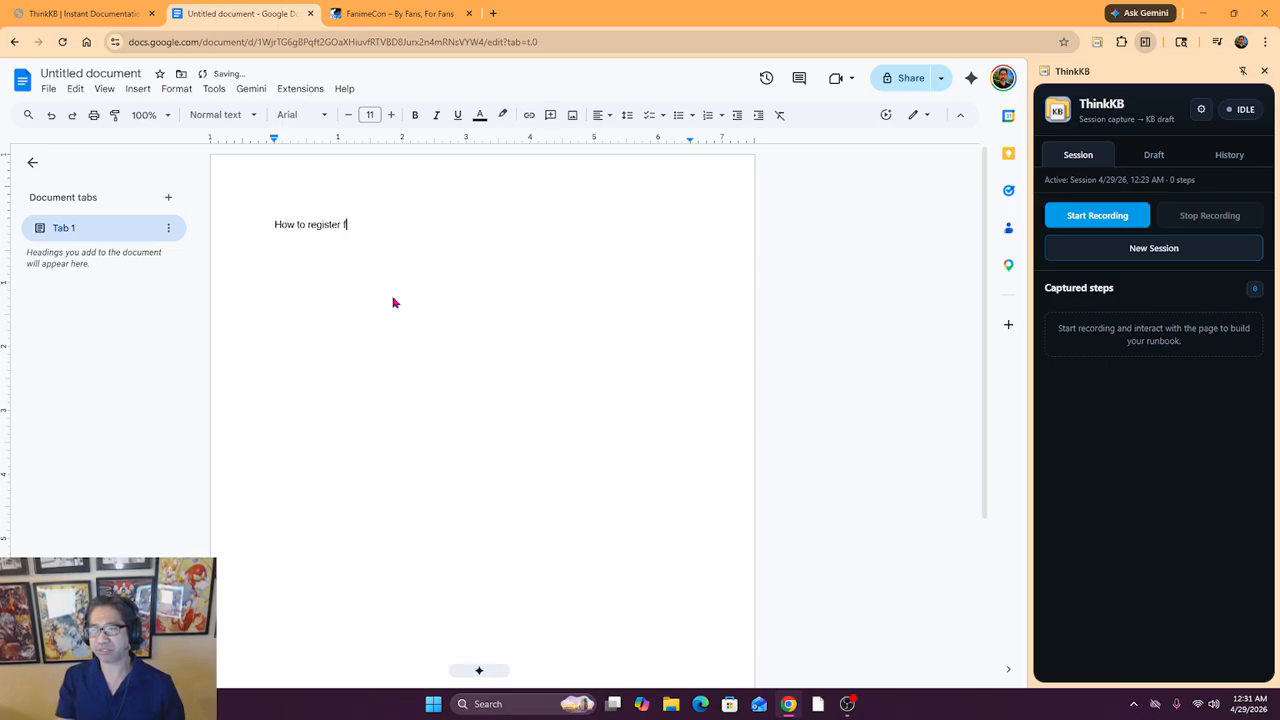
text(or FanimeCON)
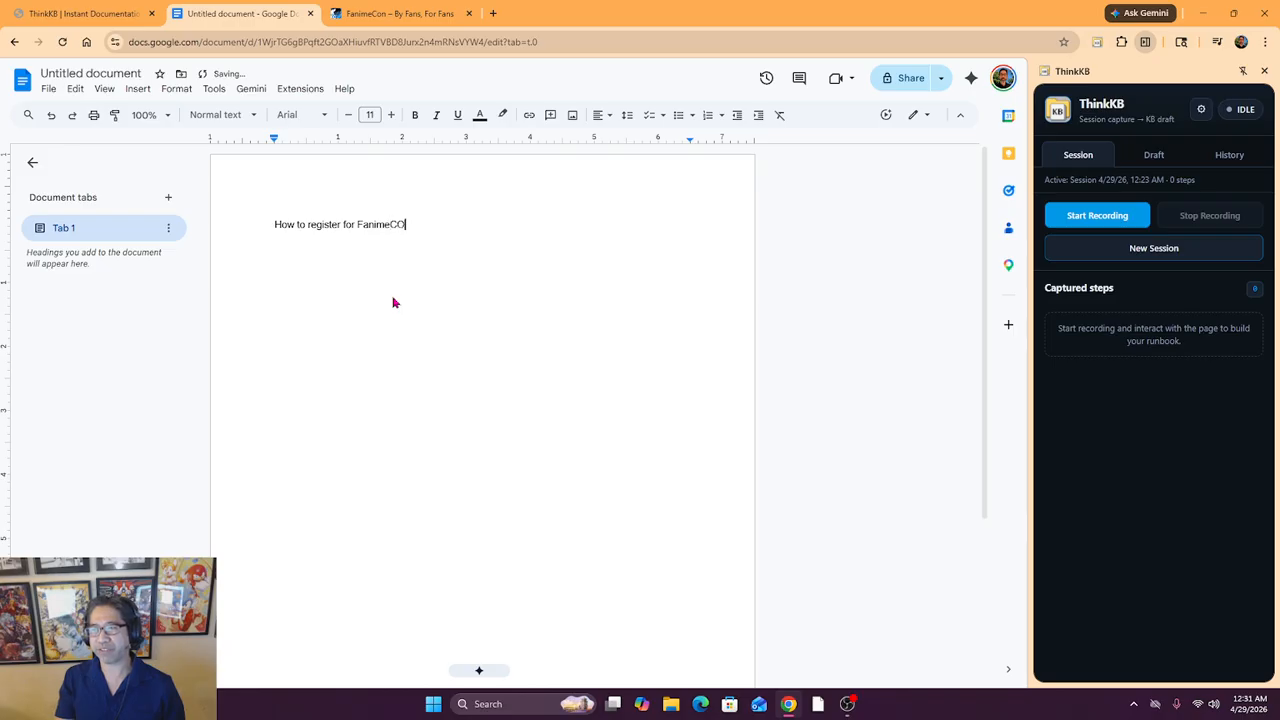
key(BackSpace)
key(BackSpace)
text(on)
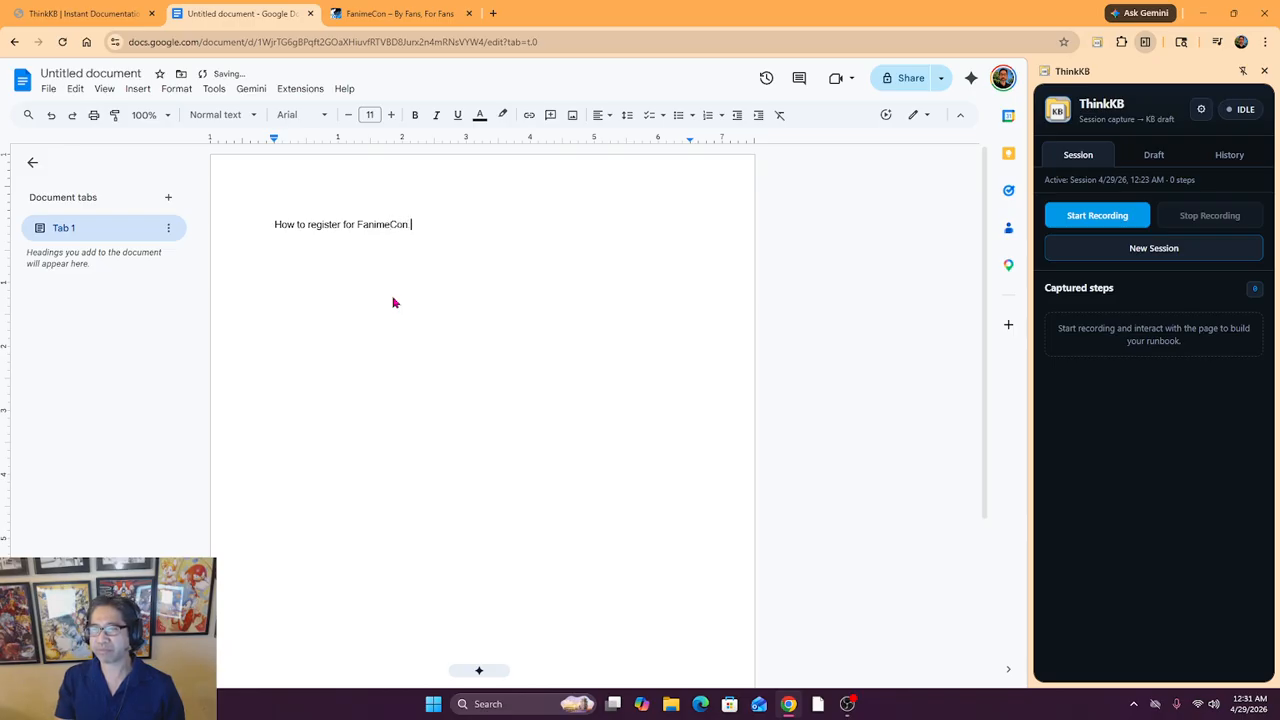
key(BackSpace)
key(Return)
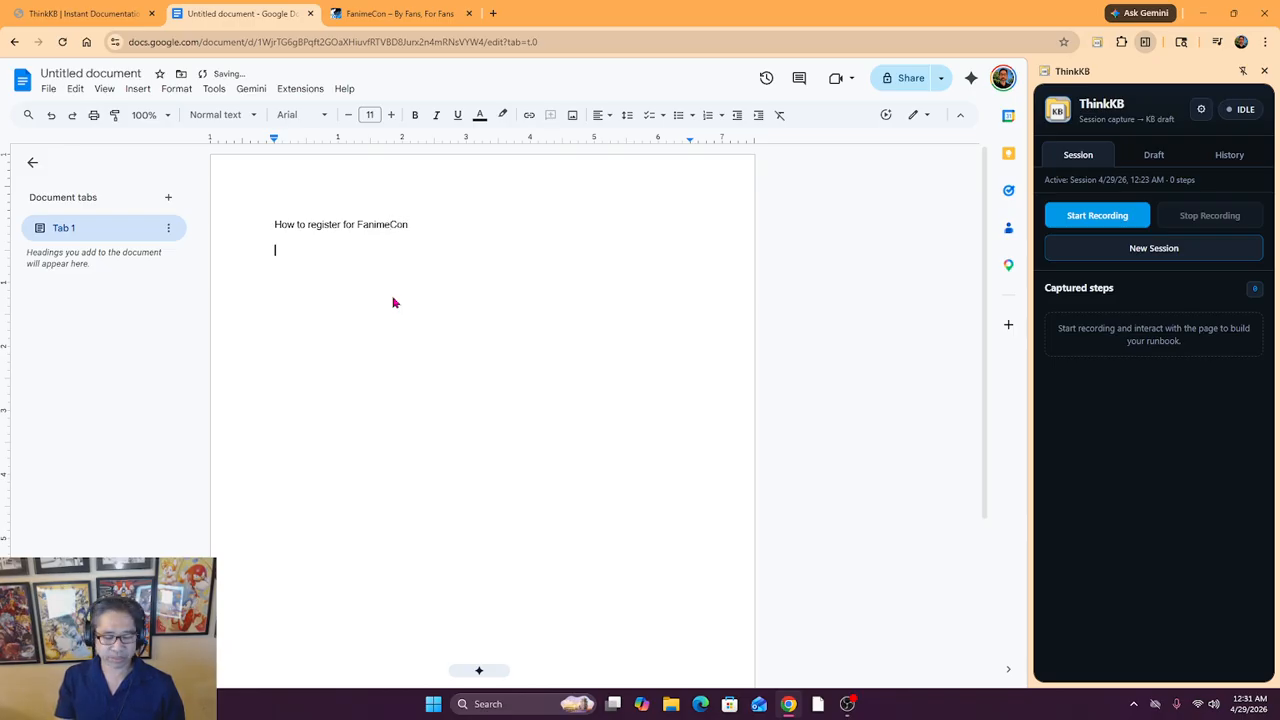
- Add a numbered list below the heading text with the items "Step 1" and "Step 2"
text(1. Step 1)
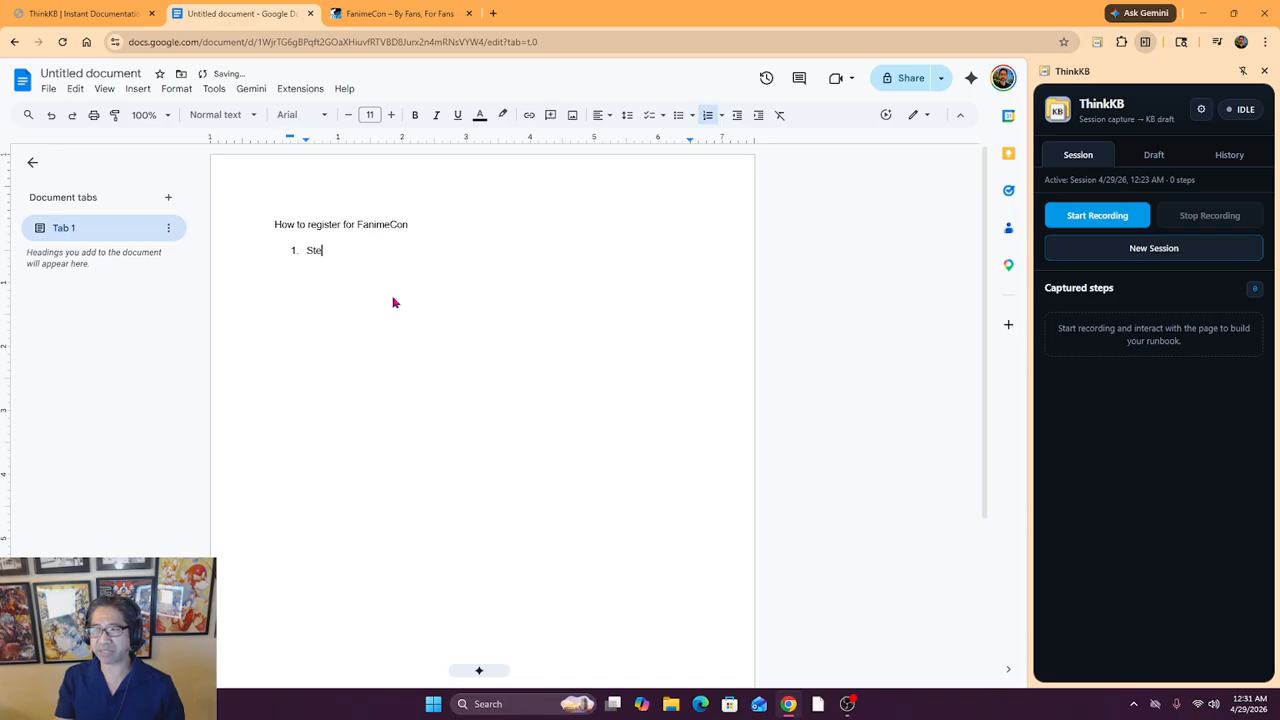
key(Return)
text(Step 2)
- Extend the first list item with "- Click on register" and the second with the filler text "- asdfasdfasdf"
key(Up)
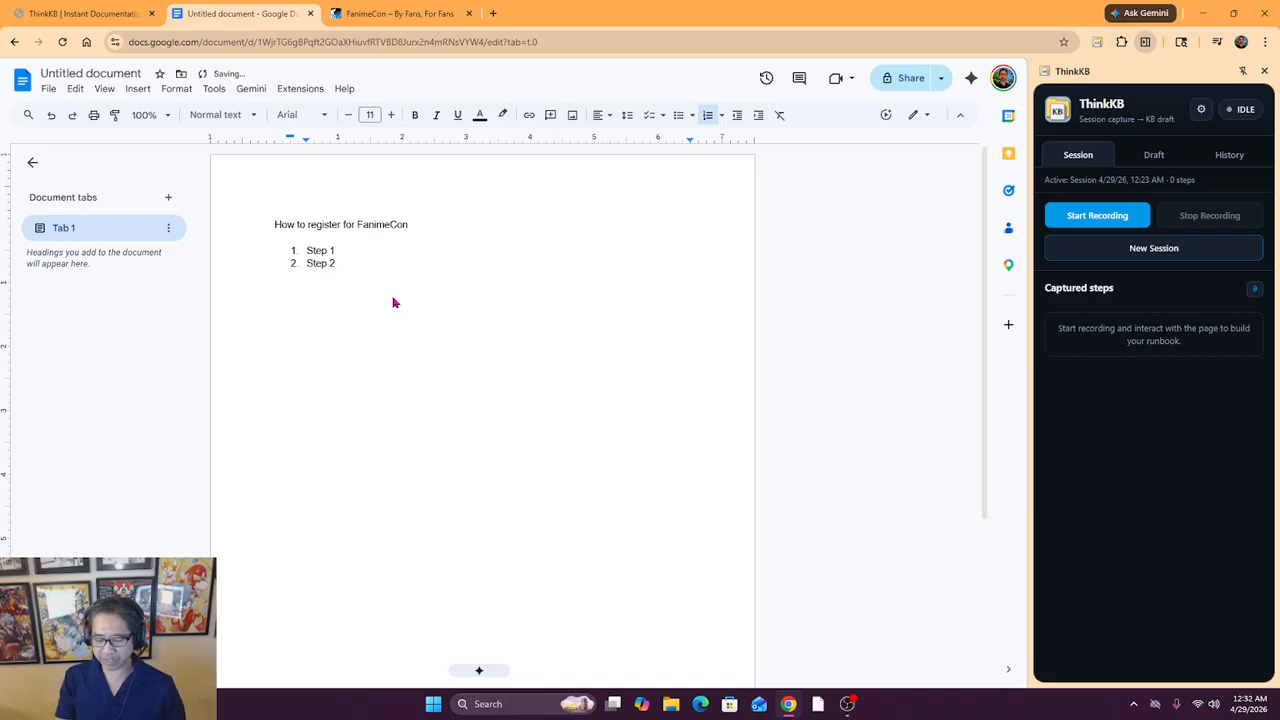
text(- Click on )
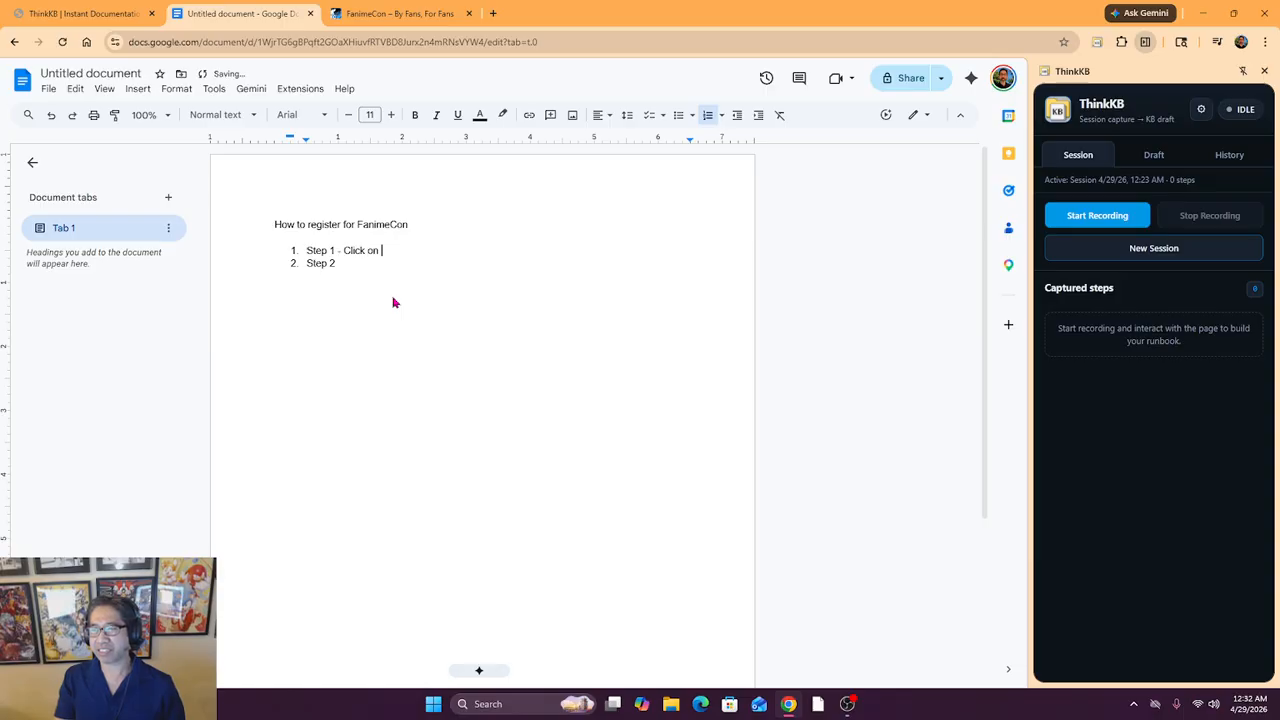
text(register)
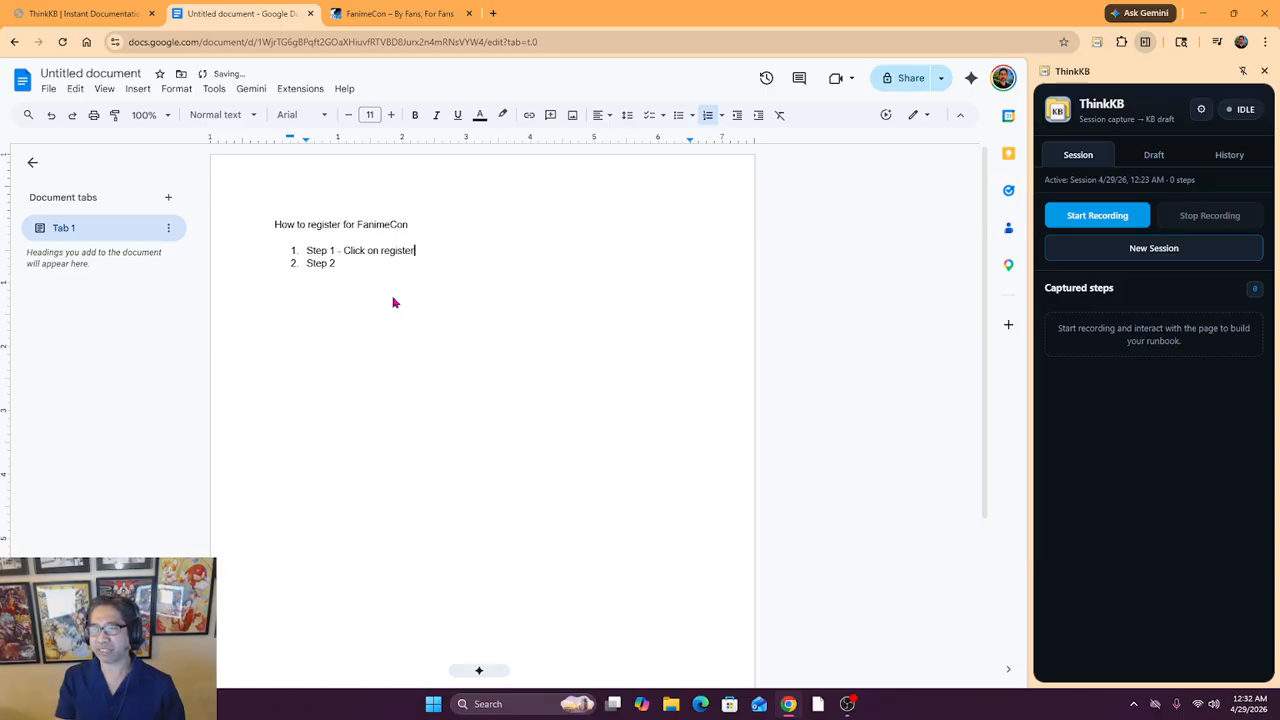
key(Down)
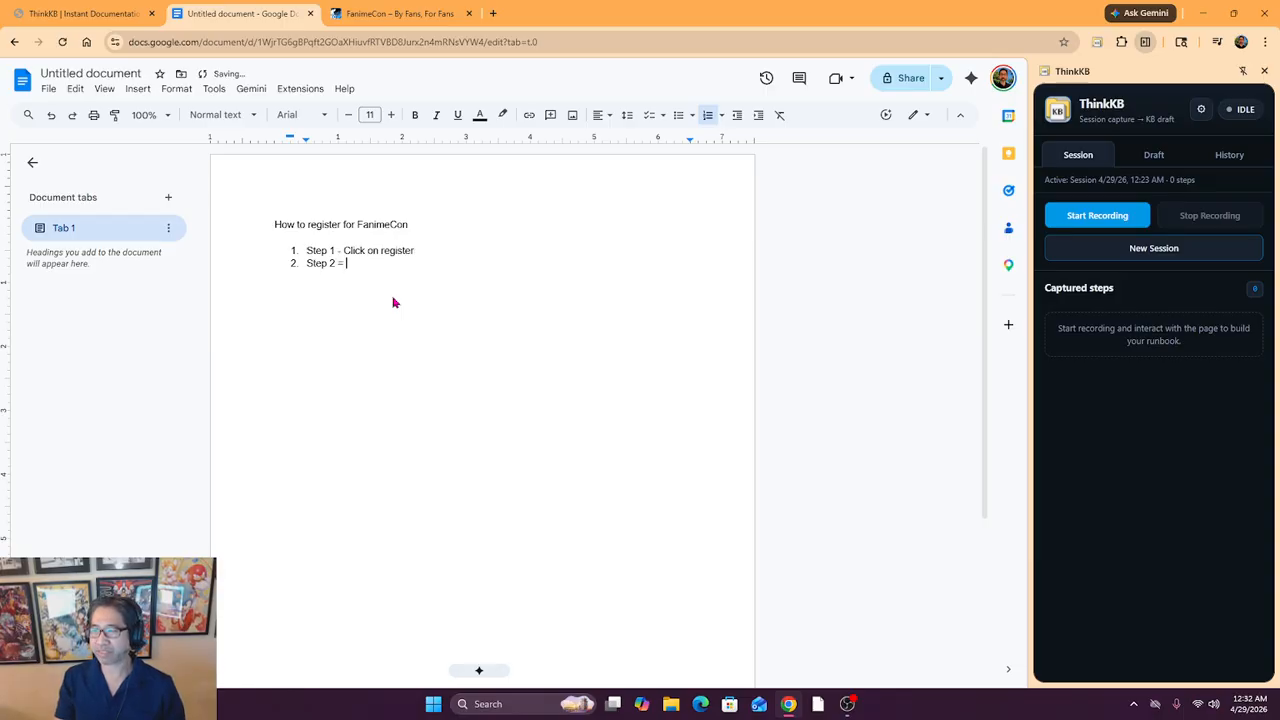
text(- asdfasdfasdf)
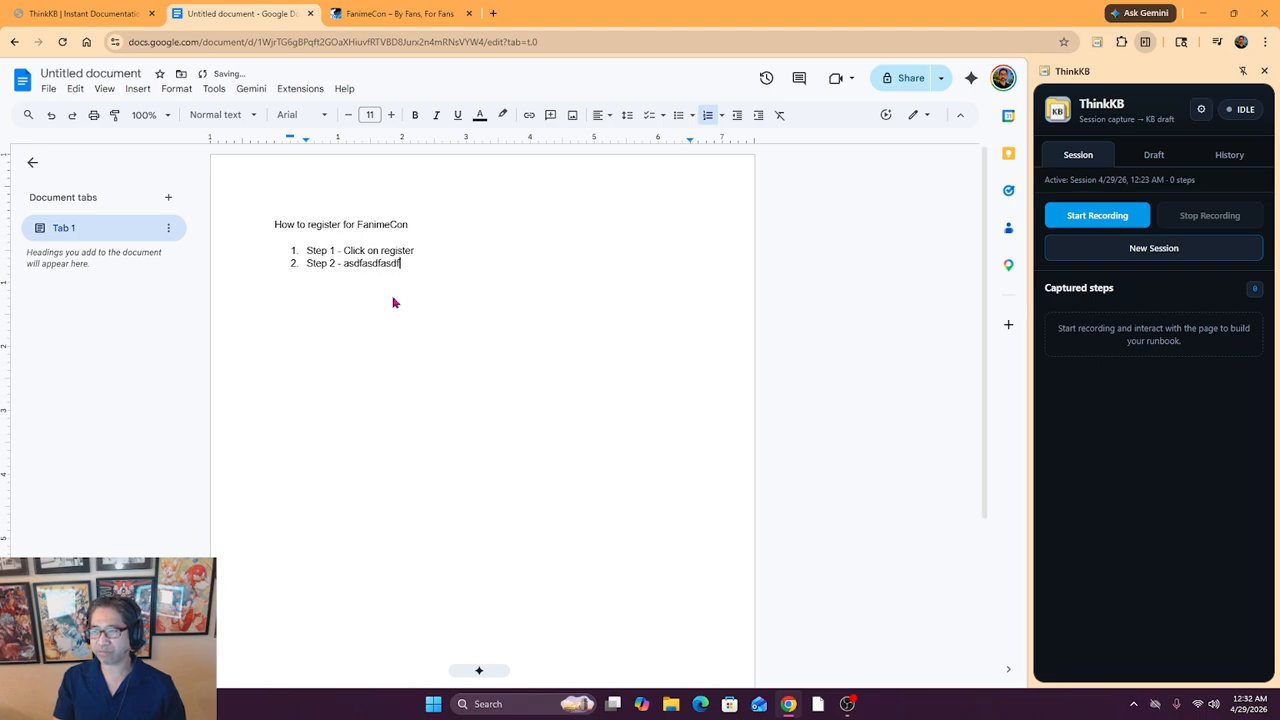
- Add an unnumbered line beneath Step 1 and capture a screenshot of the FanimeCon homepage's banner and registration area
click(425, 251)
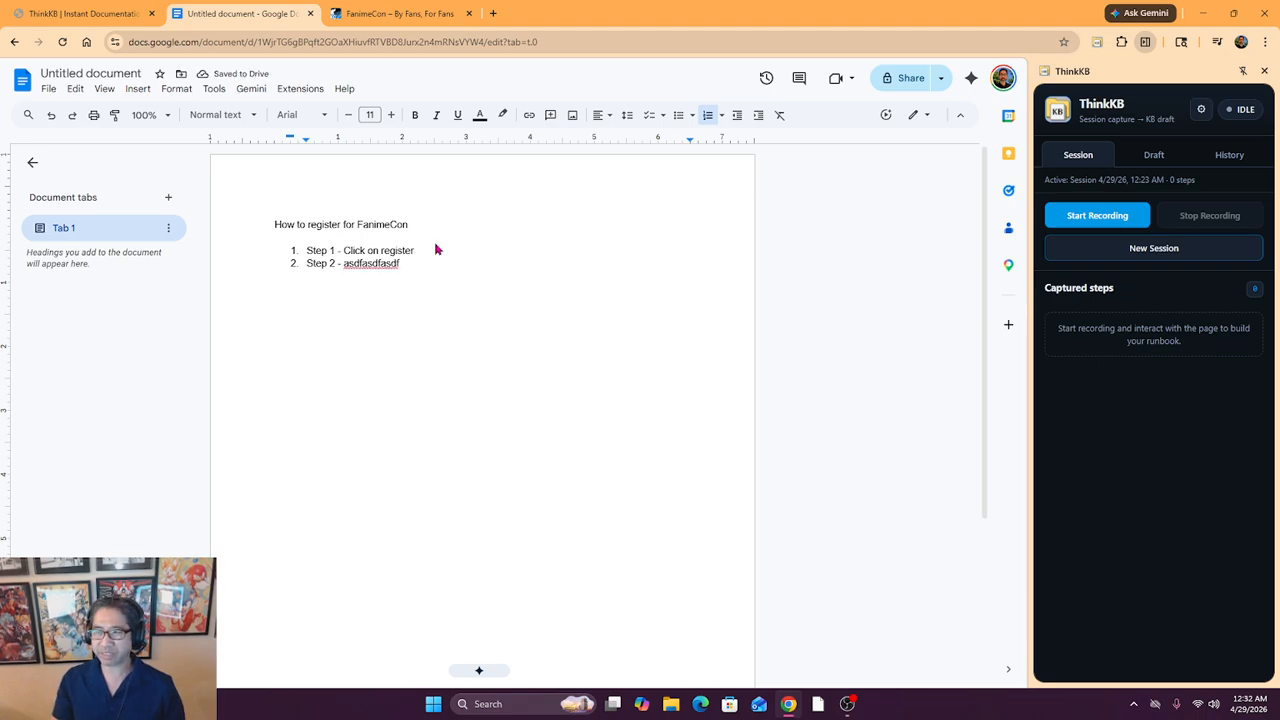
key(shift+Return)
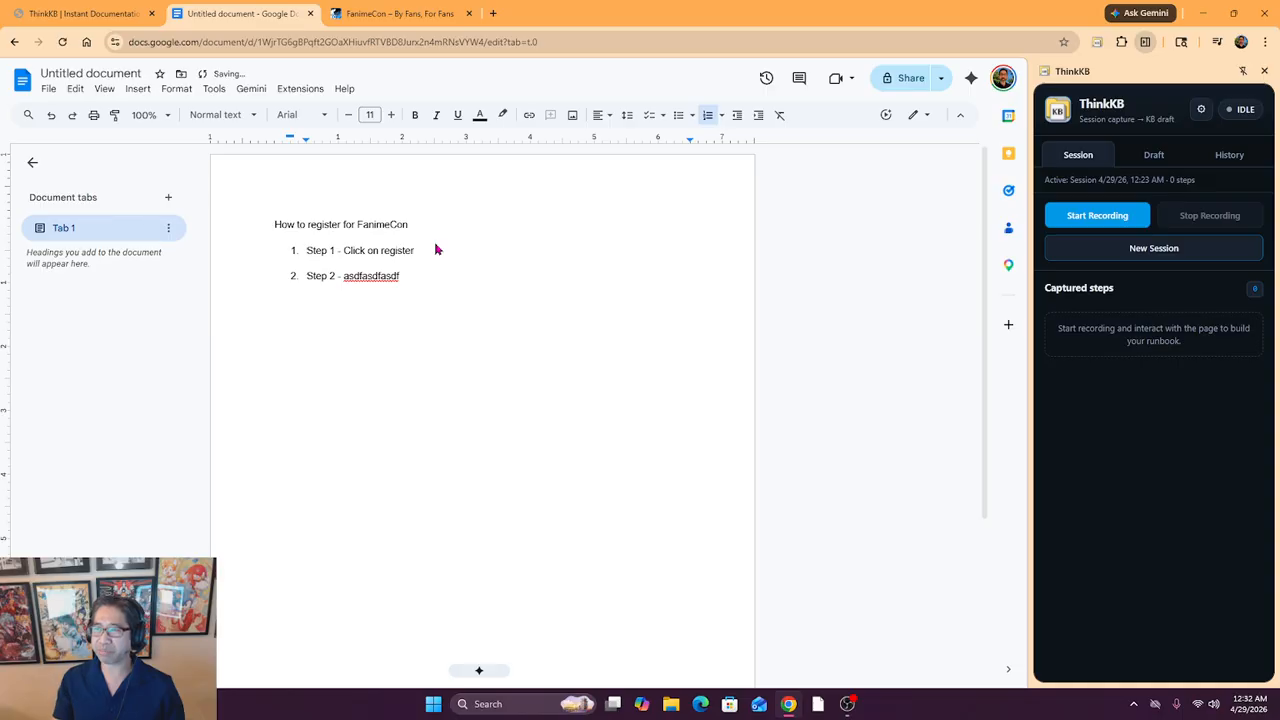
click(393, 14)
mouse_move(508, 111)
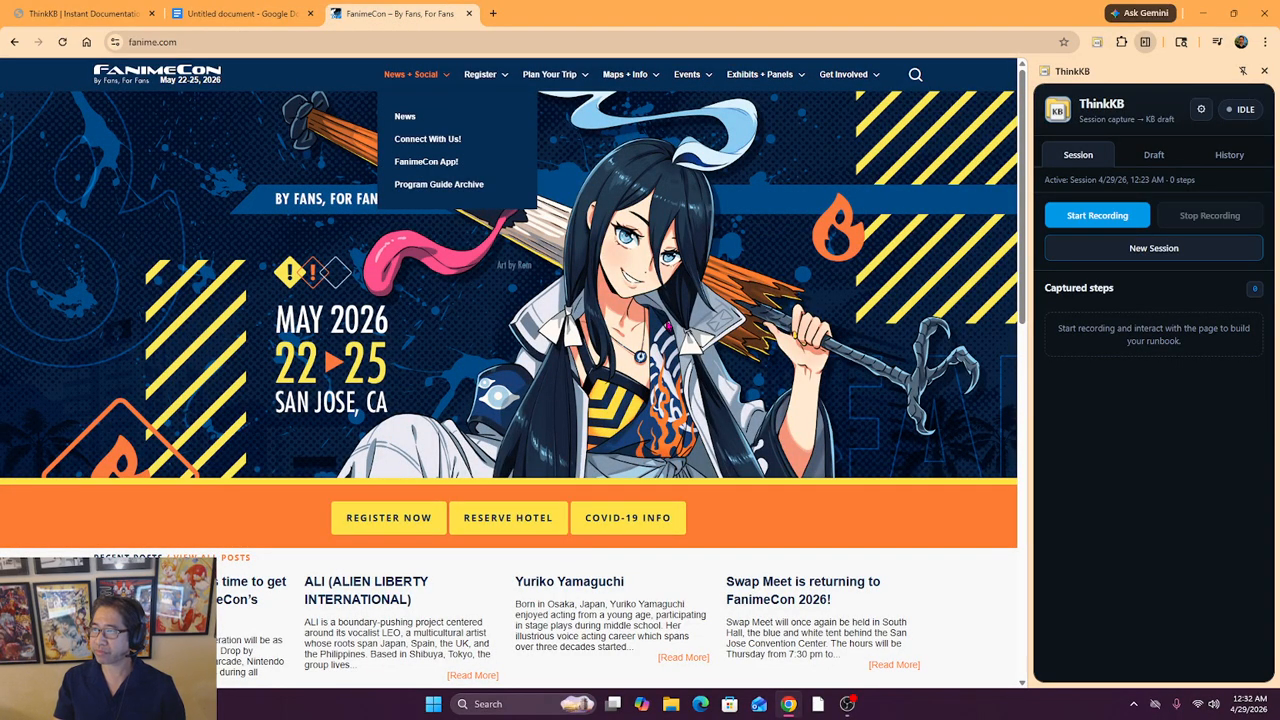
key(super+shift+s)
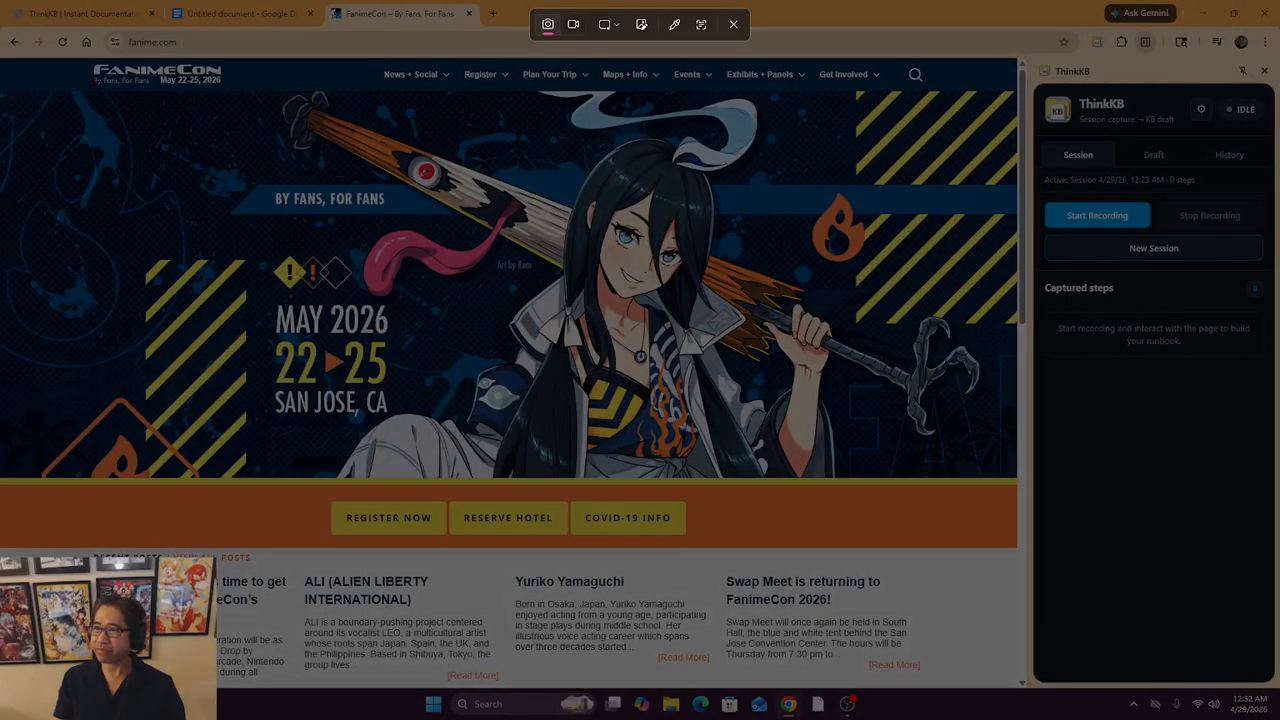
drag(80, 62, 1012, 585)
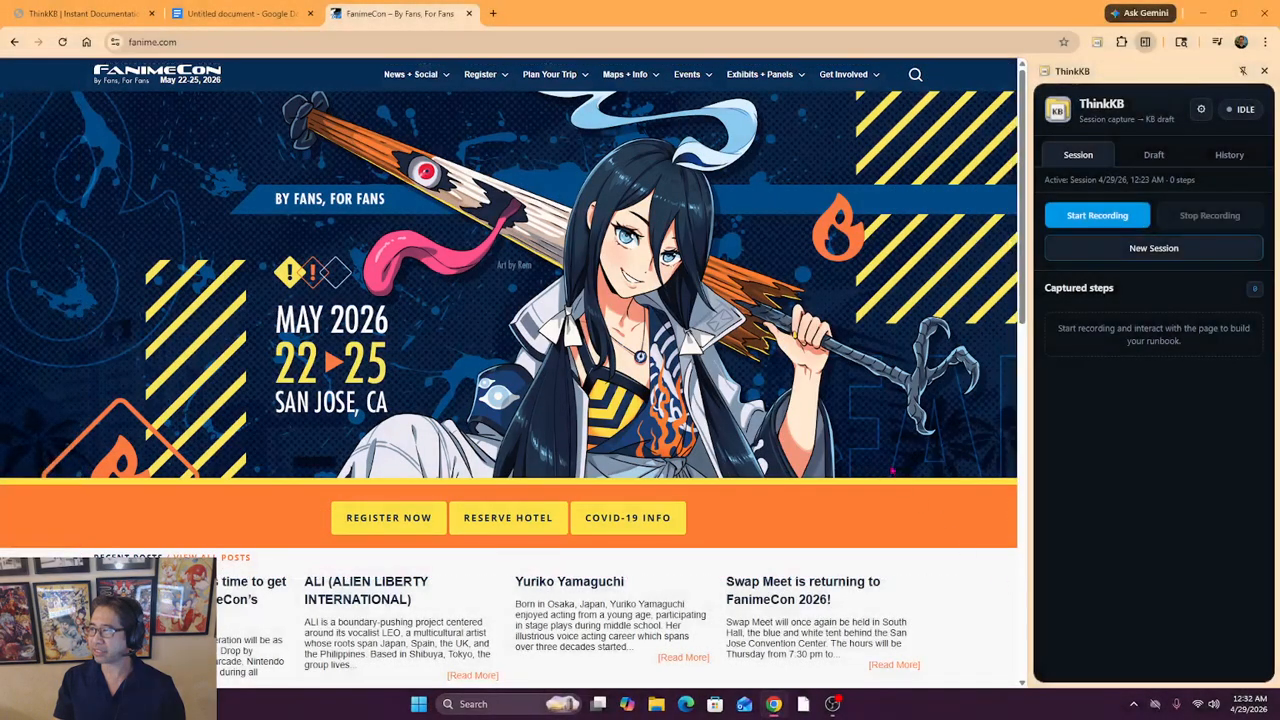
- Paste the homepage screenshot into the empty line under Step 1 of the Google Docs document
click(197, 14)
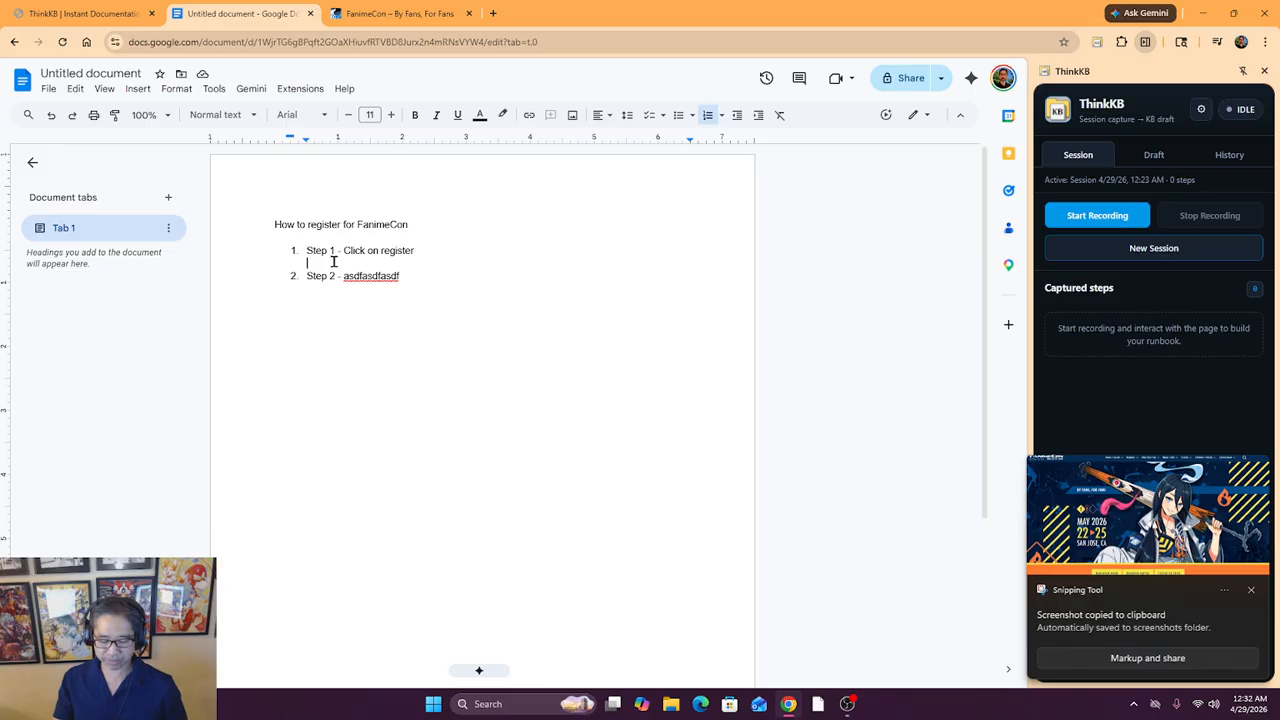
key(ctrl+v)
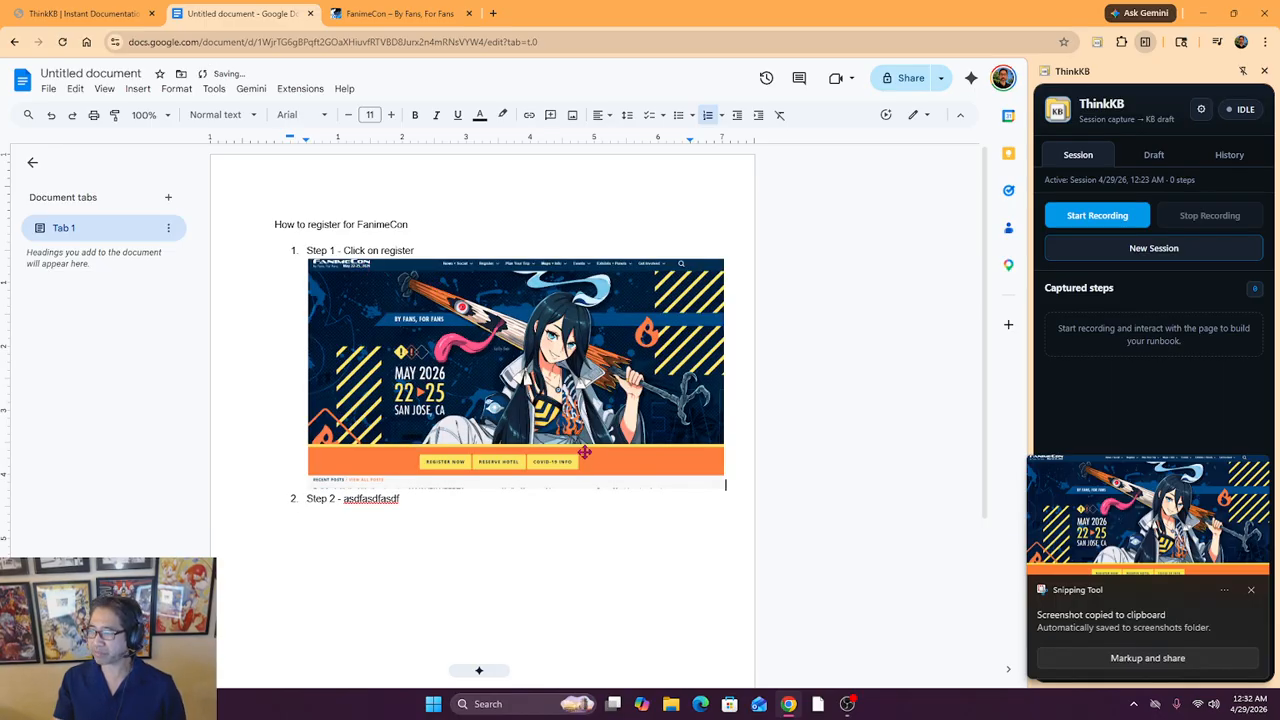
click(432, 502)
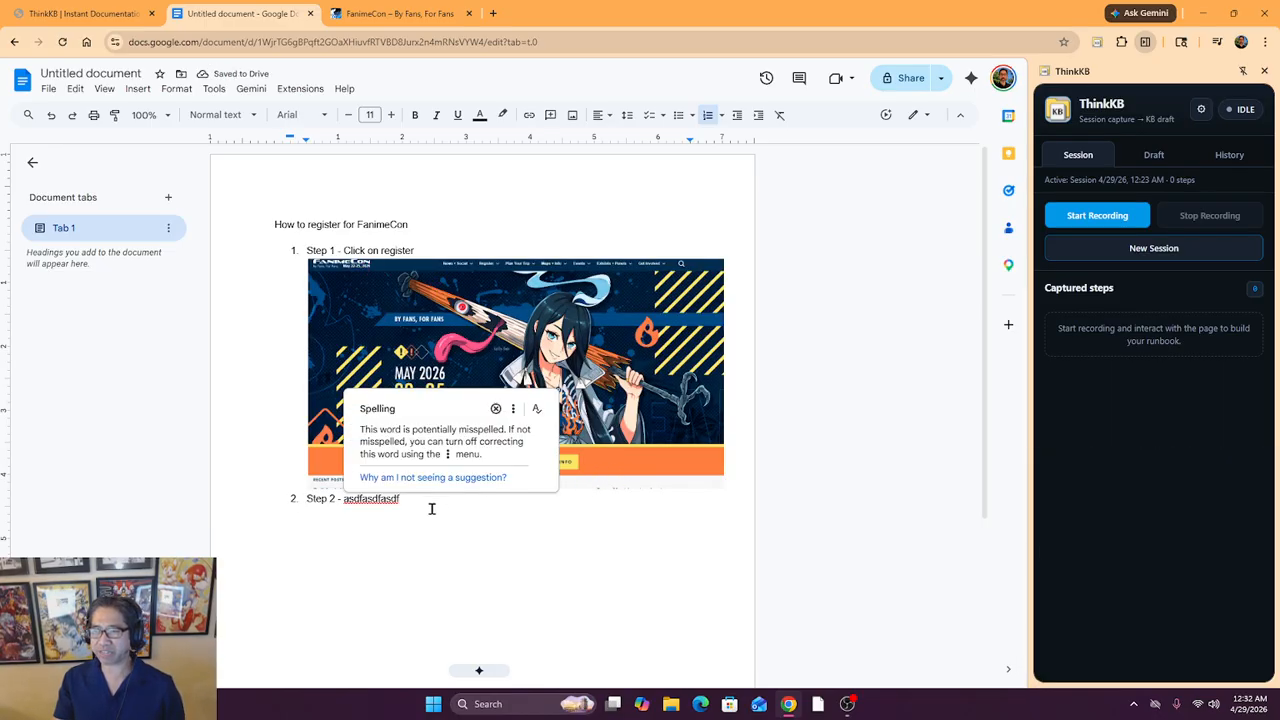
click(420, 251)
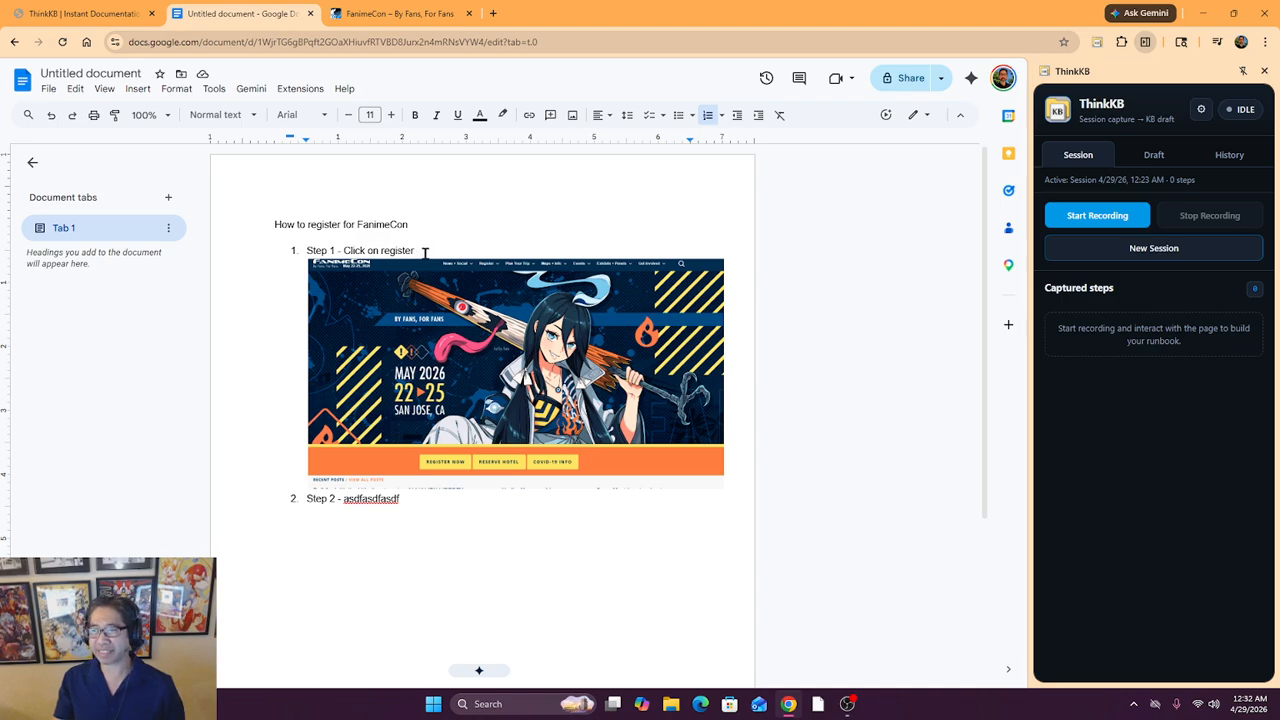
- Delete the pasted homepage screenshot and clear all remaining text from the Google Docs document
click(512, 380)
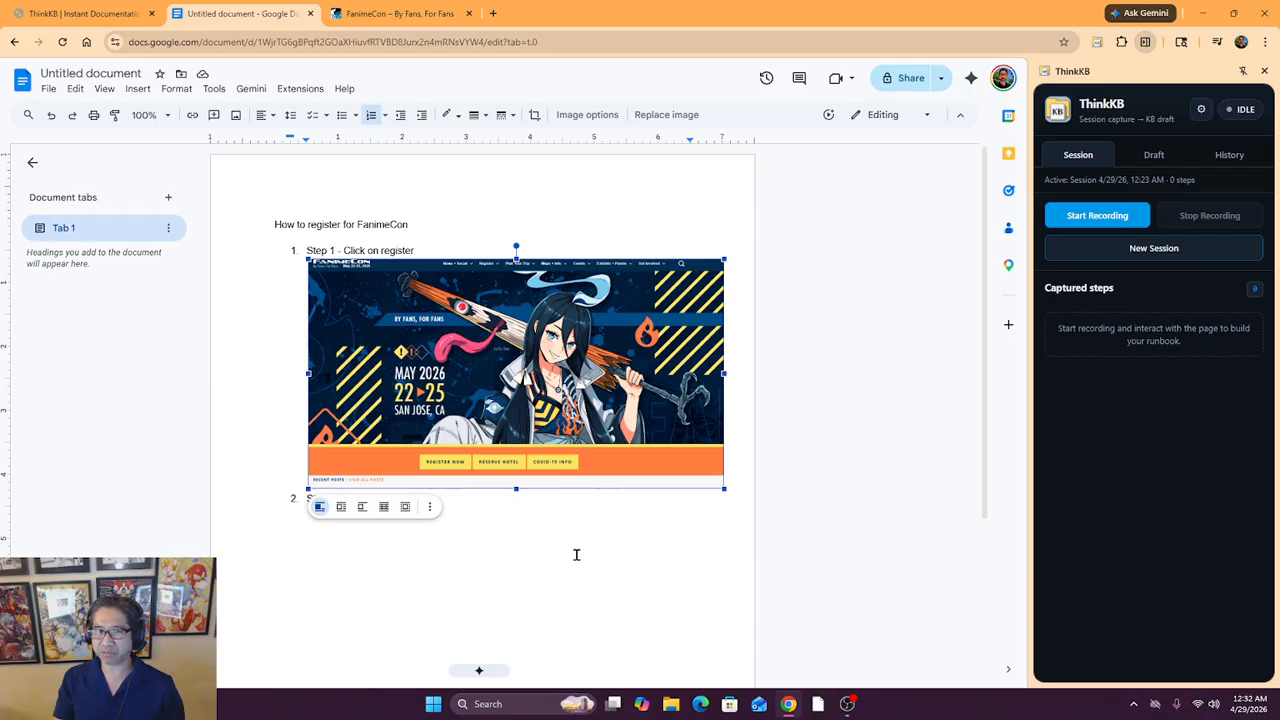
key(Delete)
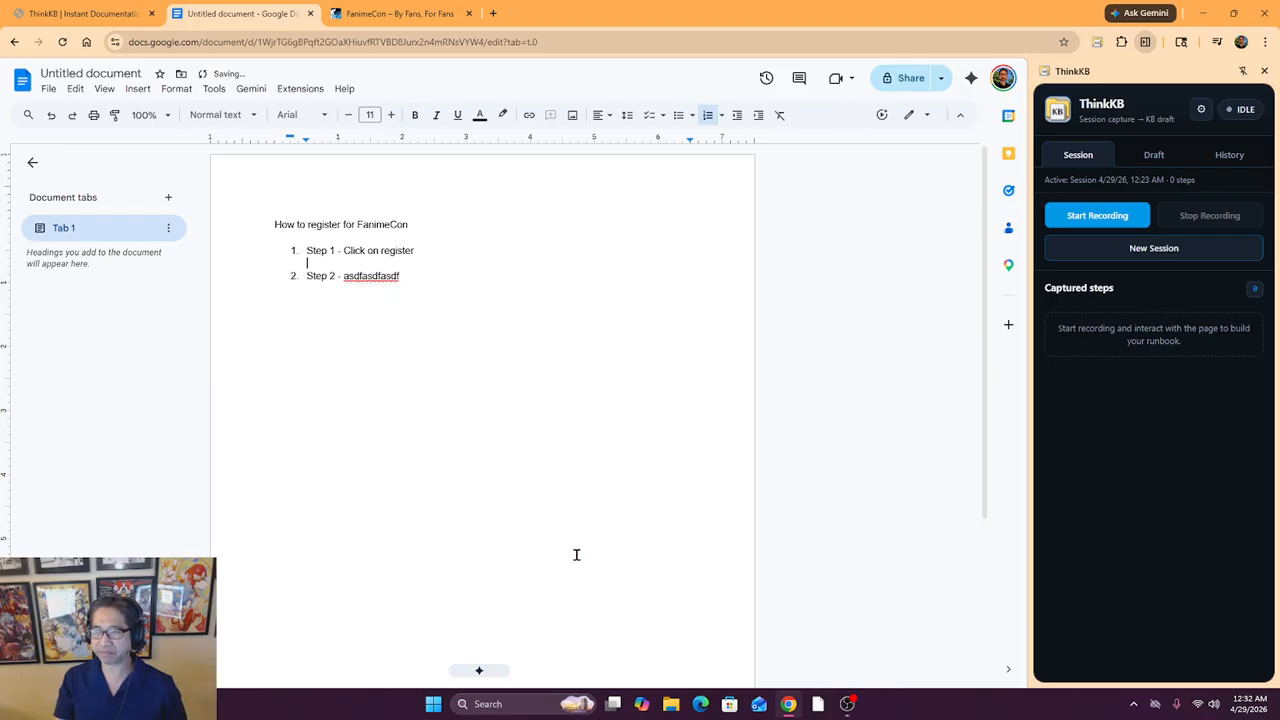
key(ctrl+a)
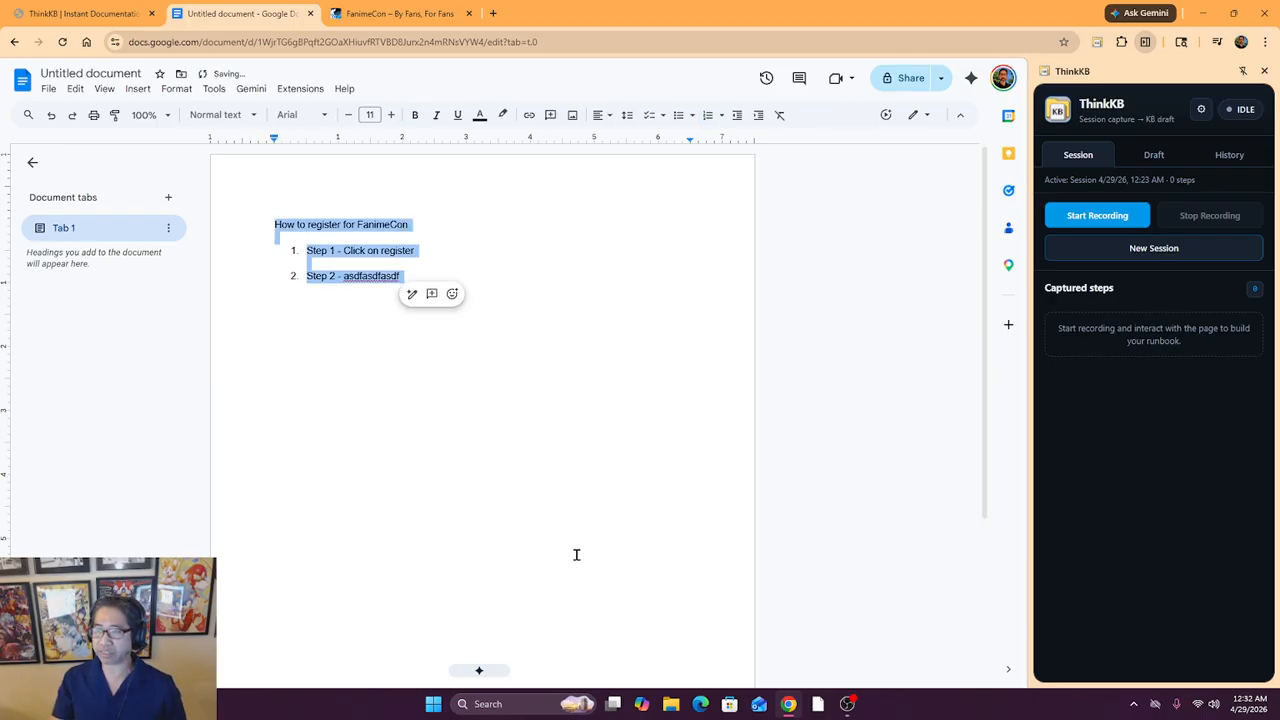
key(Delete)
key(BackSpace)
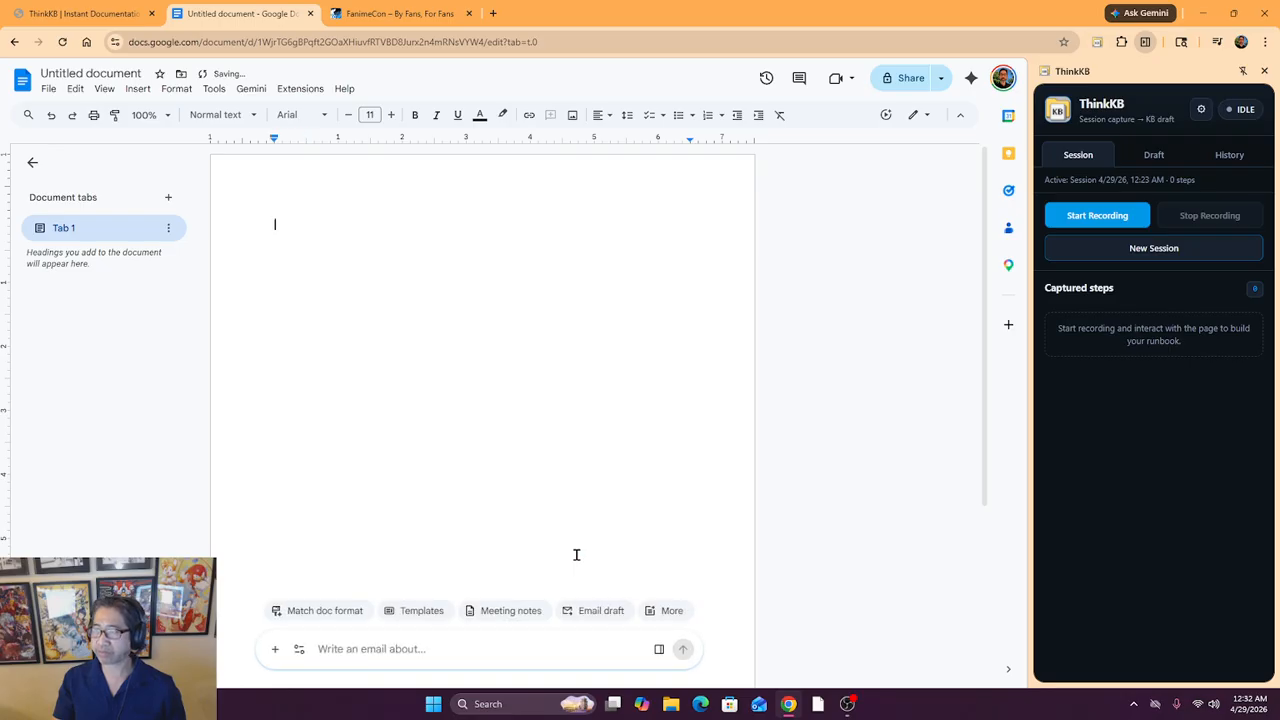
- Switch to the FanimeCon homepage, check ThinkKB's Draft view, and start recording in the current ThinkKB session
click(423, 27)
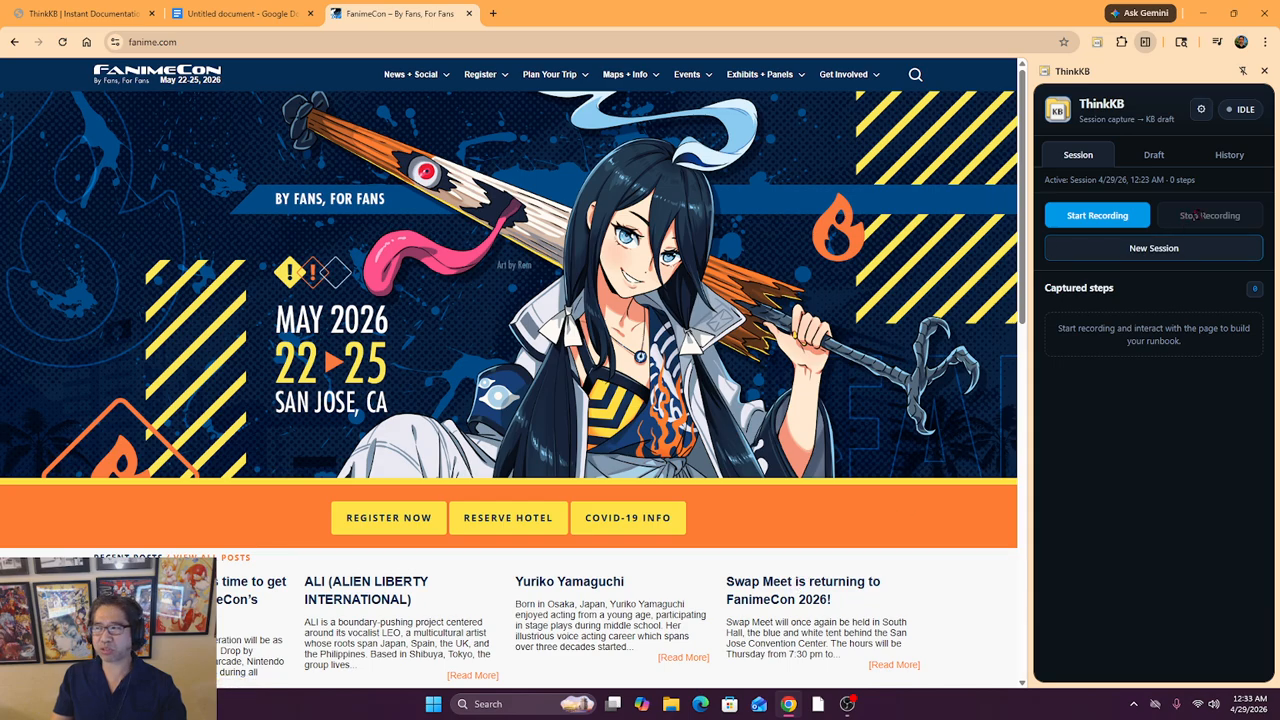
click(1158, 160)
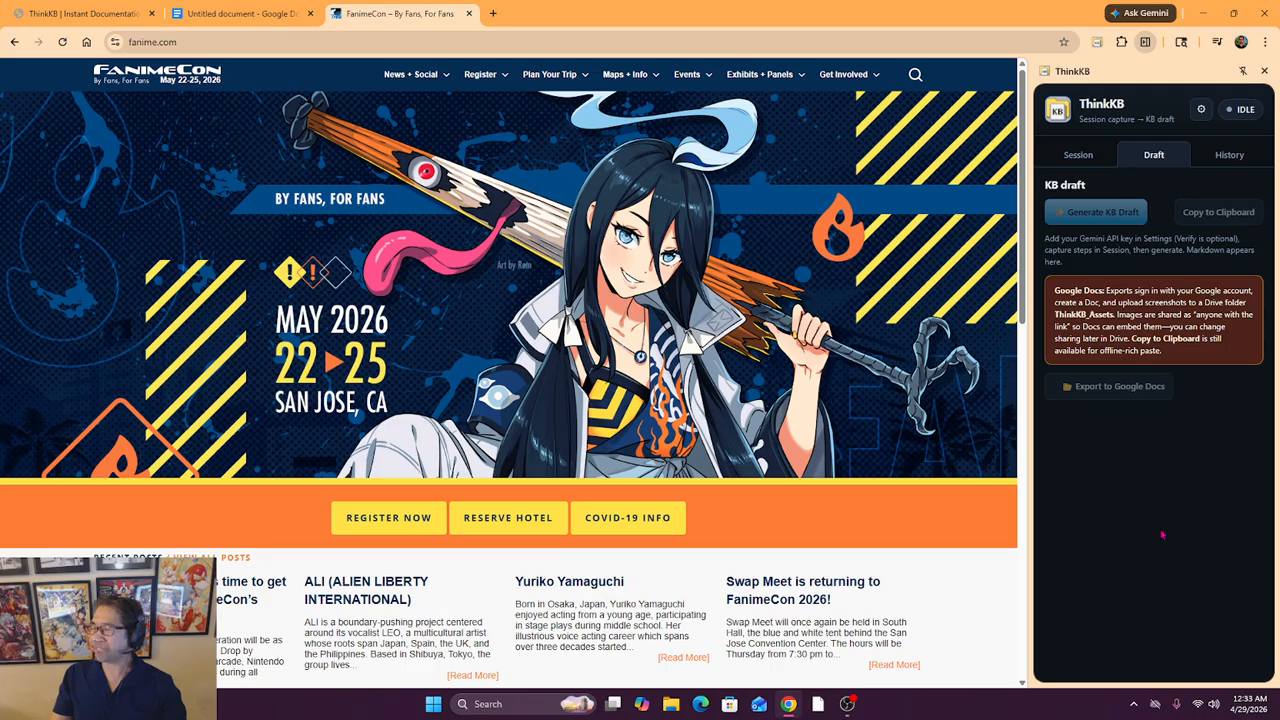
click(1080, 158)
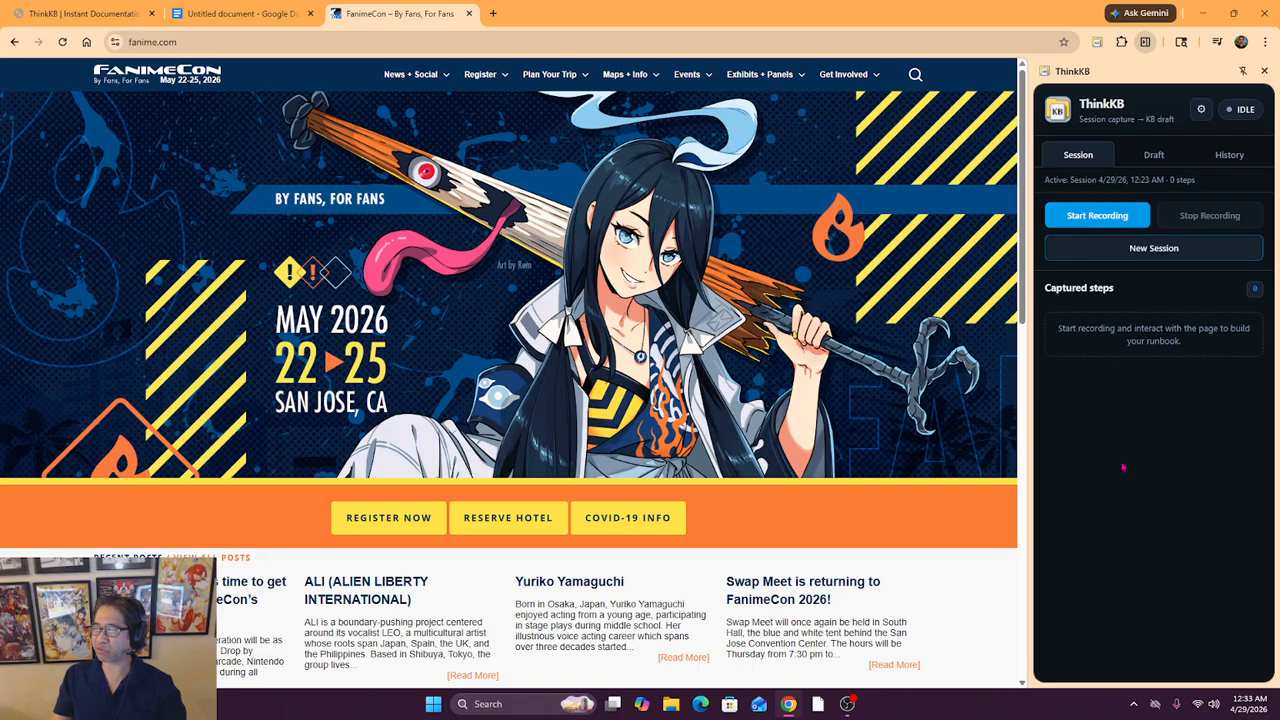
click(1105, 216)
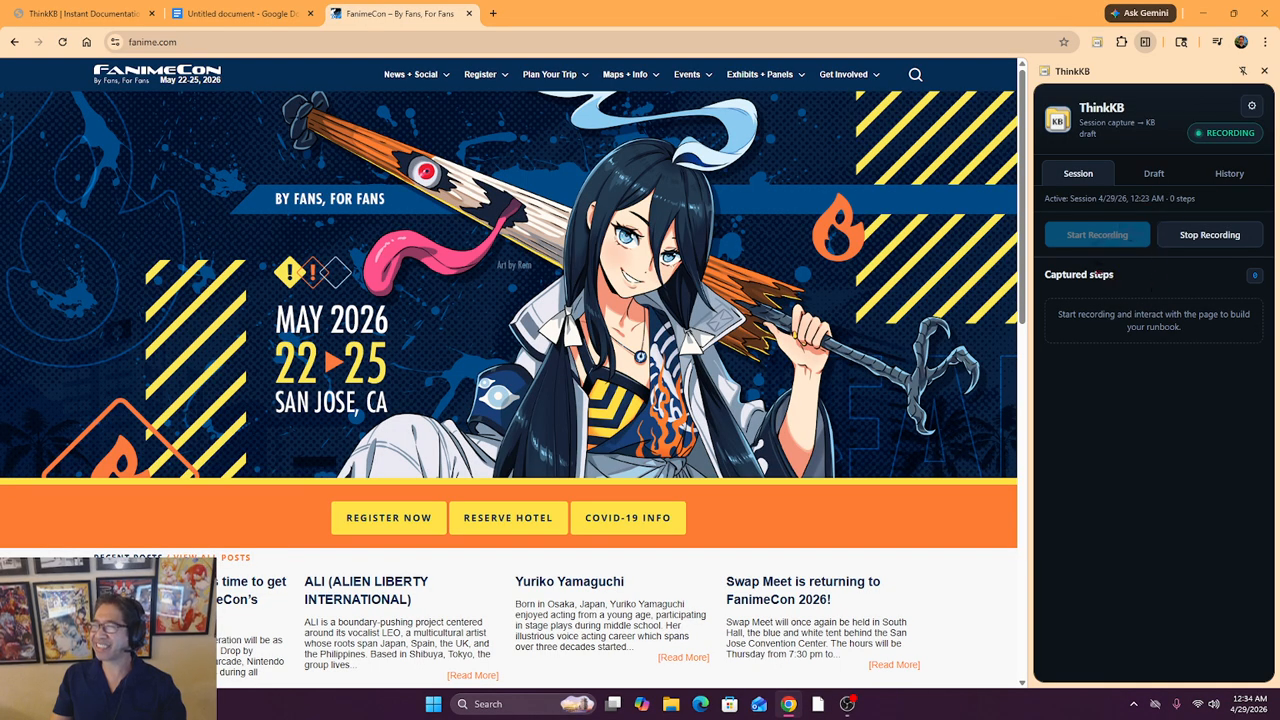
- From the FanimeCon homepage's registration link, open sign-in for an existing registration and submit the account's email address
click(379, 530)
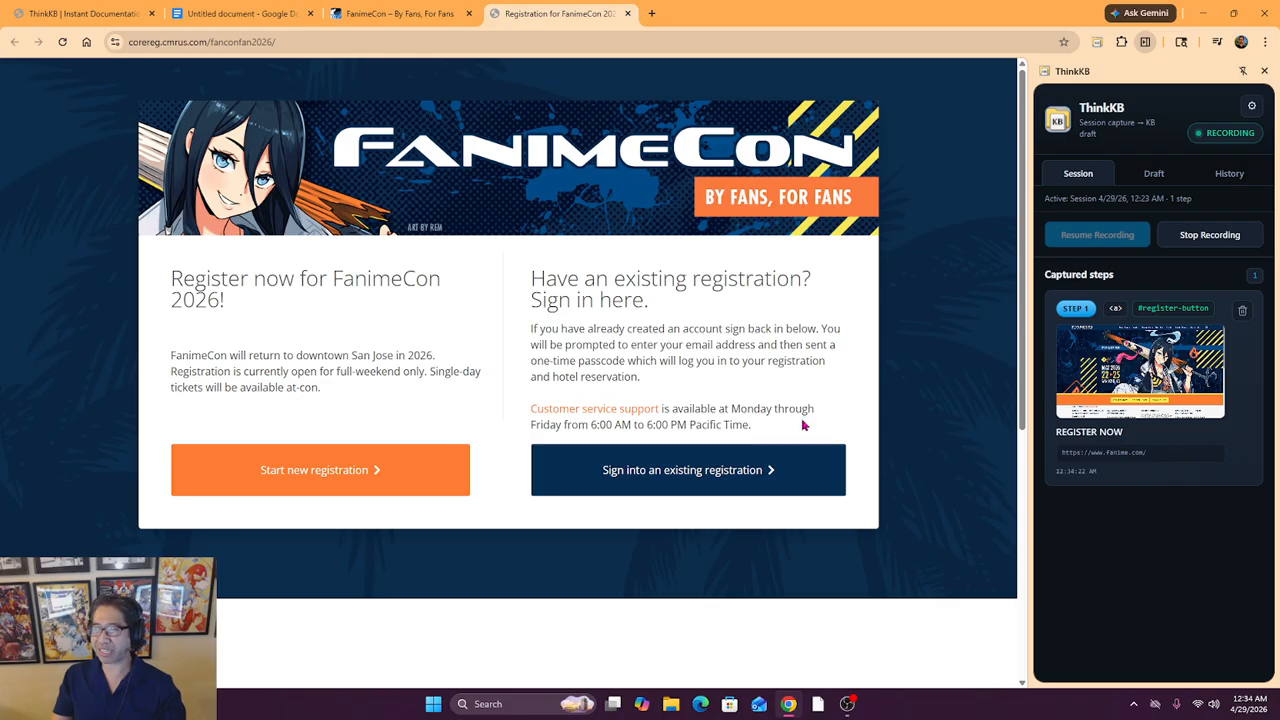
click(678, 478)
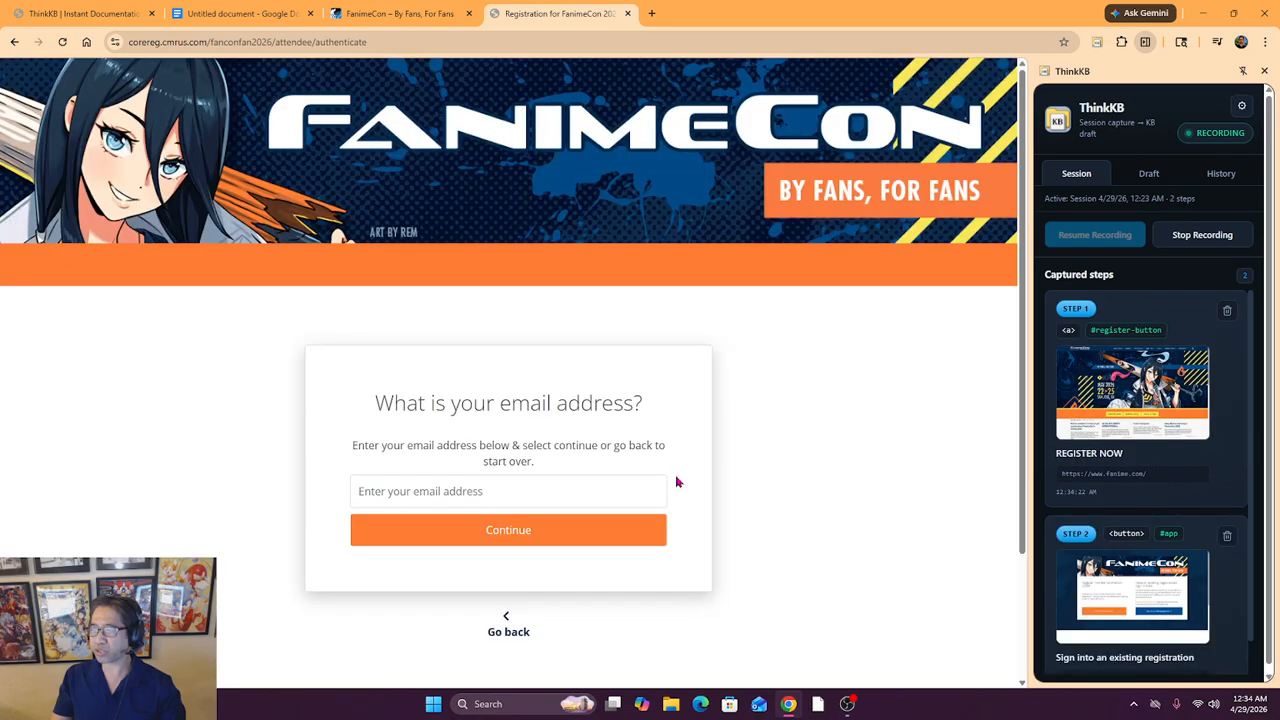
click(554, 486)
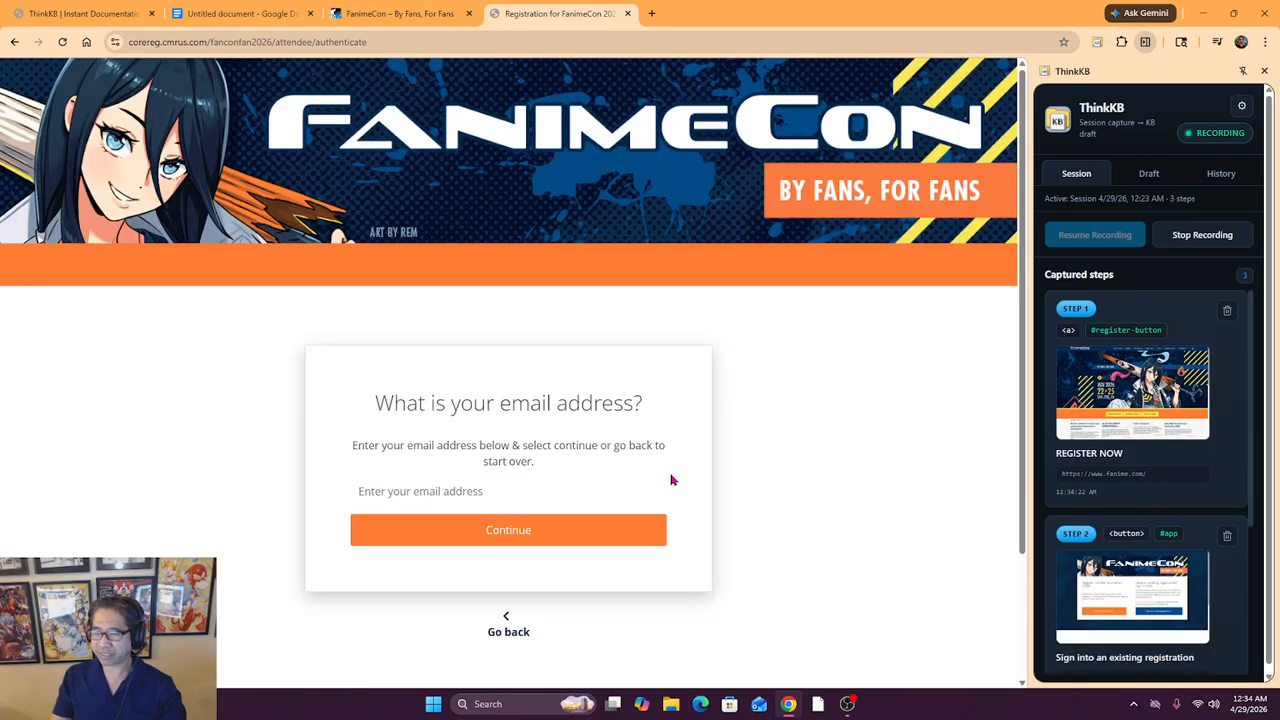
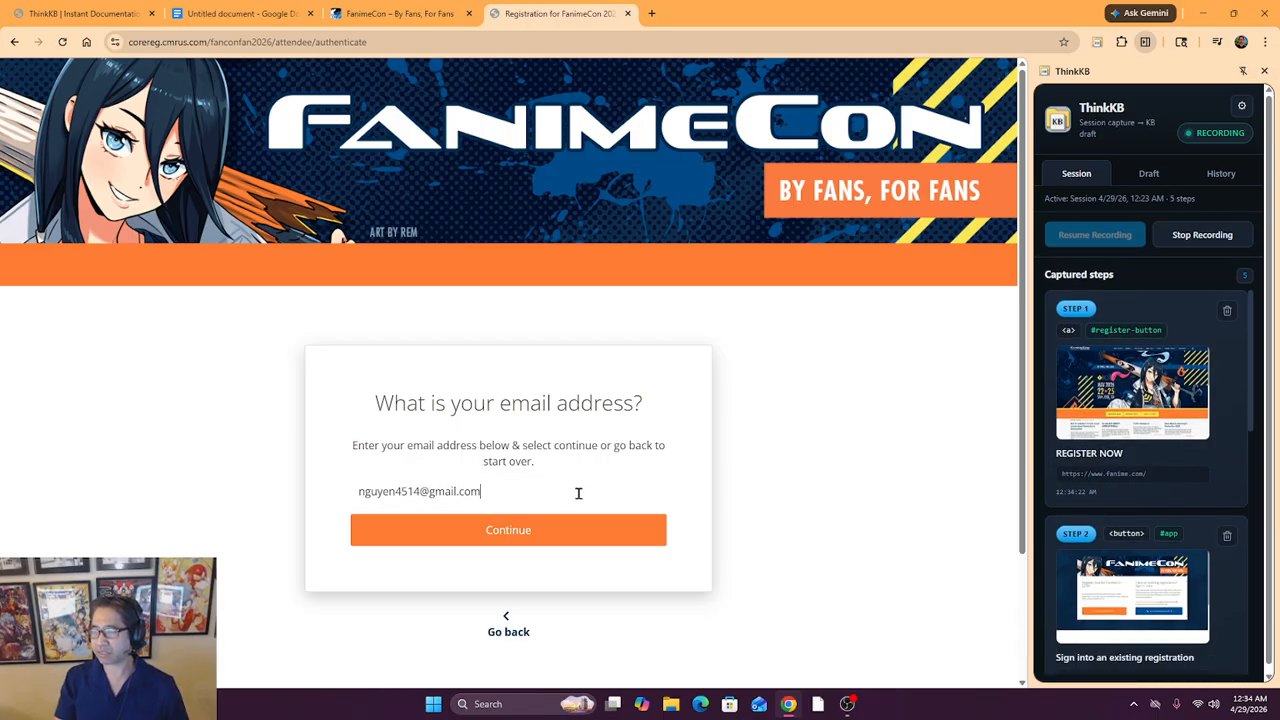
click(515, 538)
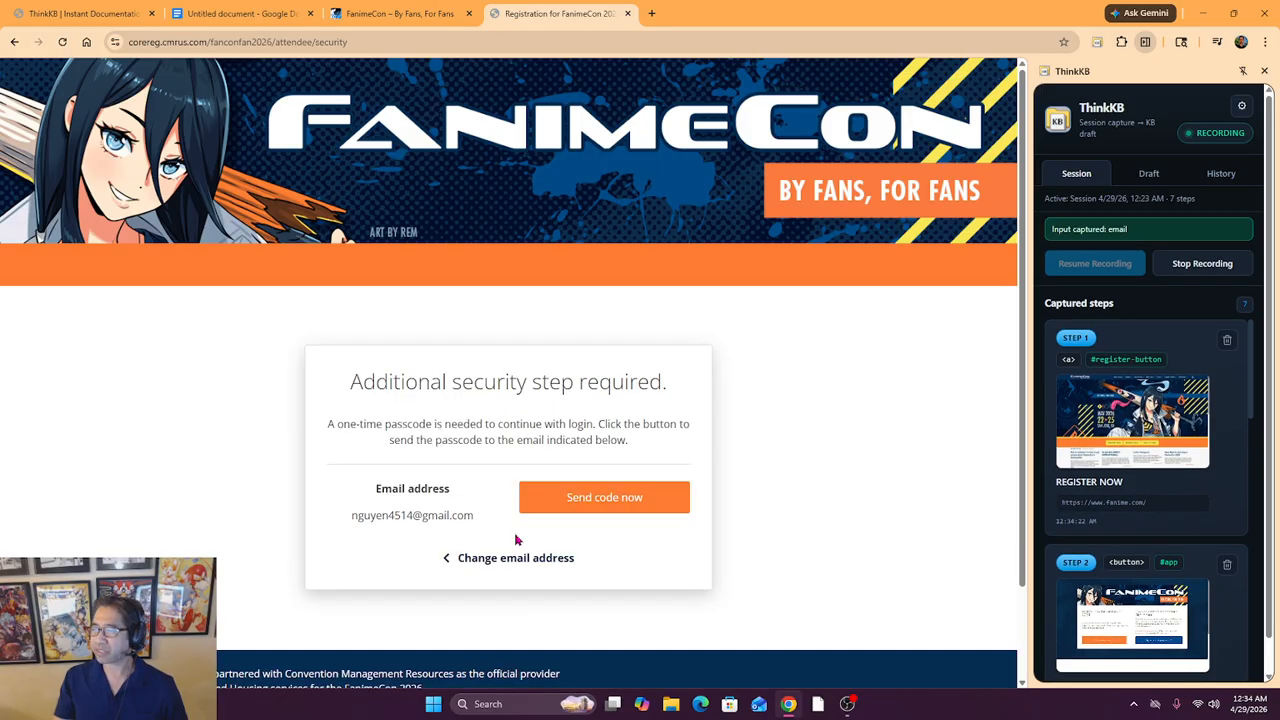
- Request a one-time passcode by email, enter the passcode, and submit it to sign in to the registration
click(568, 500)
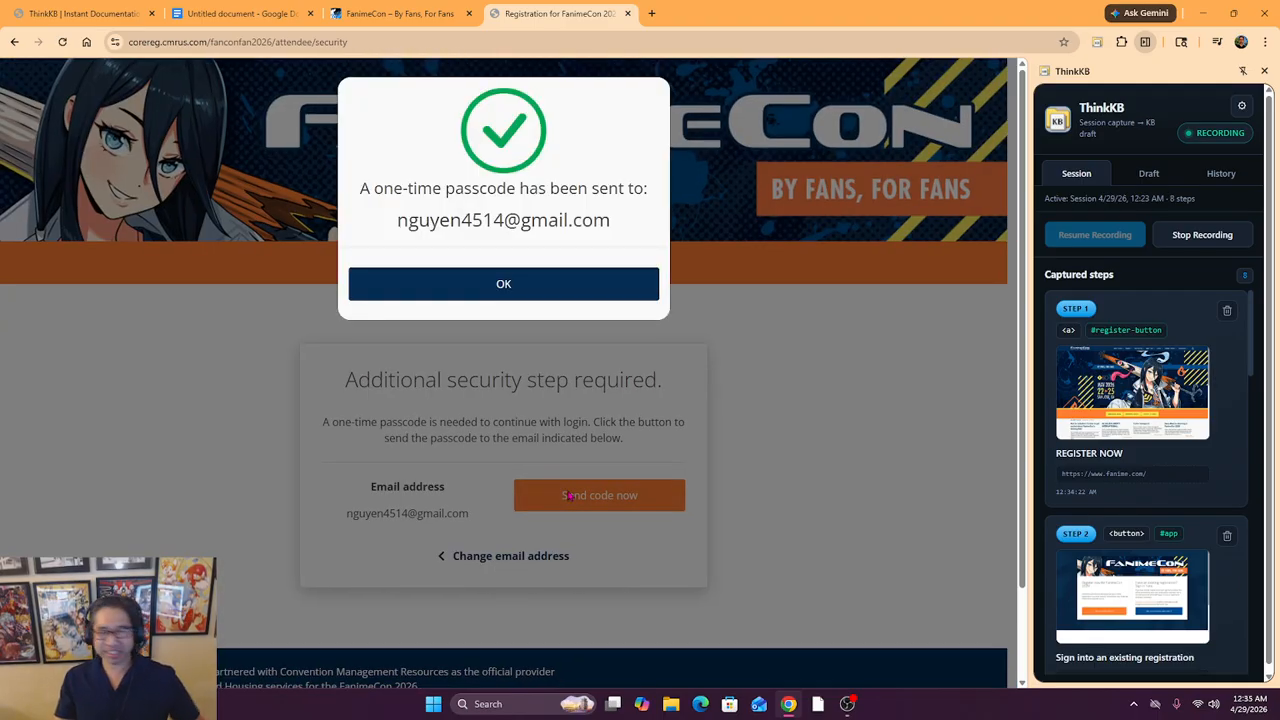
click(526, 291)
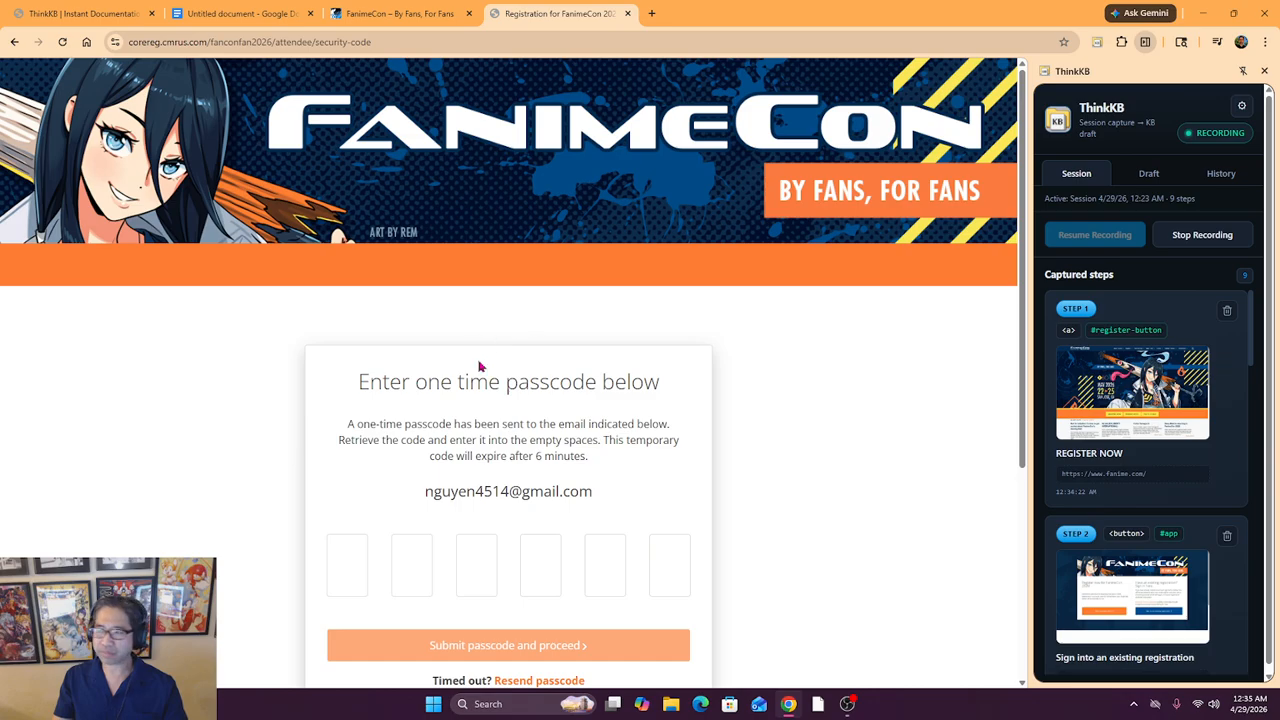
click(350, 558)
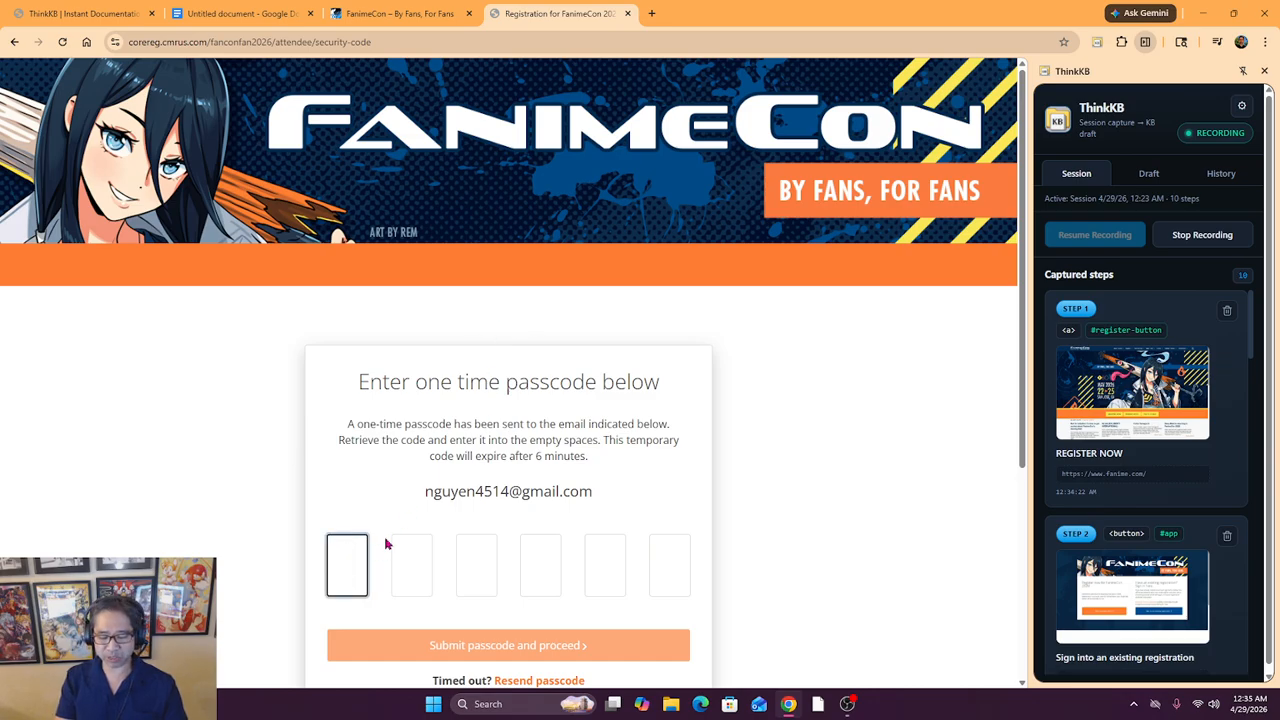
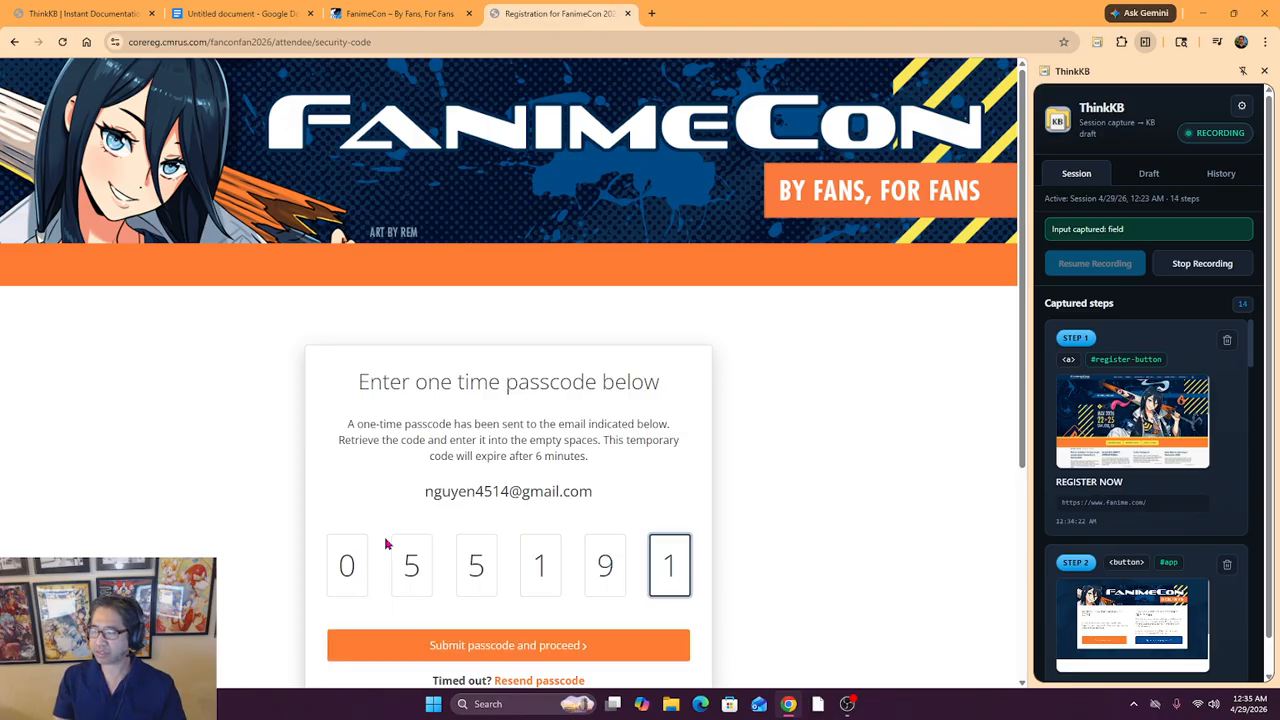
click(471, 648)
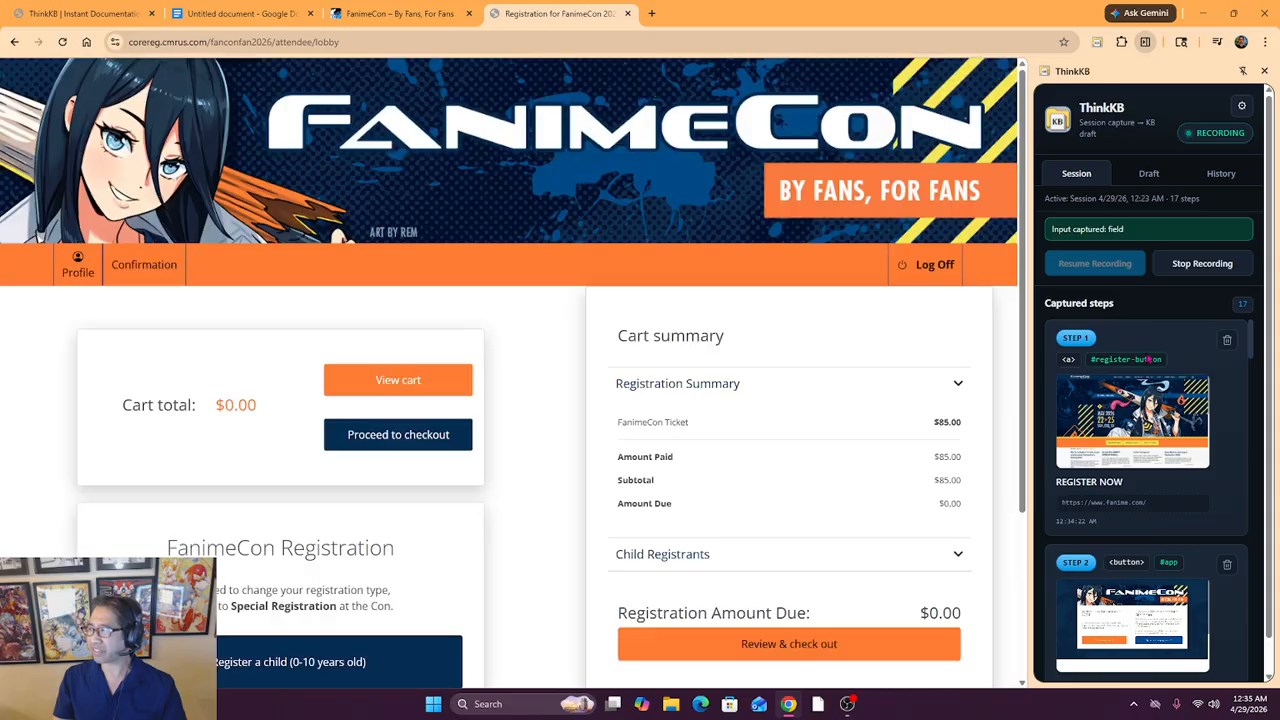
- Review the steps ThinkKB has captured so far and expand the Child Registrants section of the cart summary
scroll(1143, 424, down, 3)
scroll(1143, 424, down, 15)
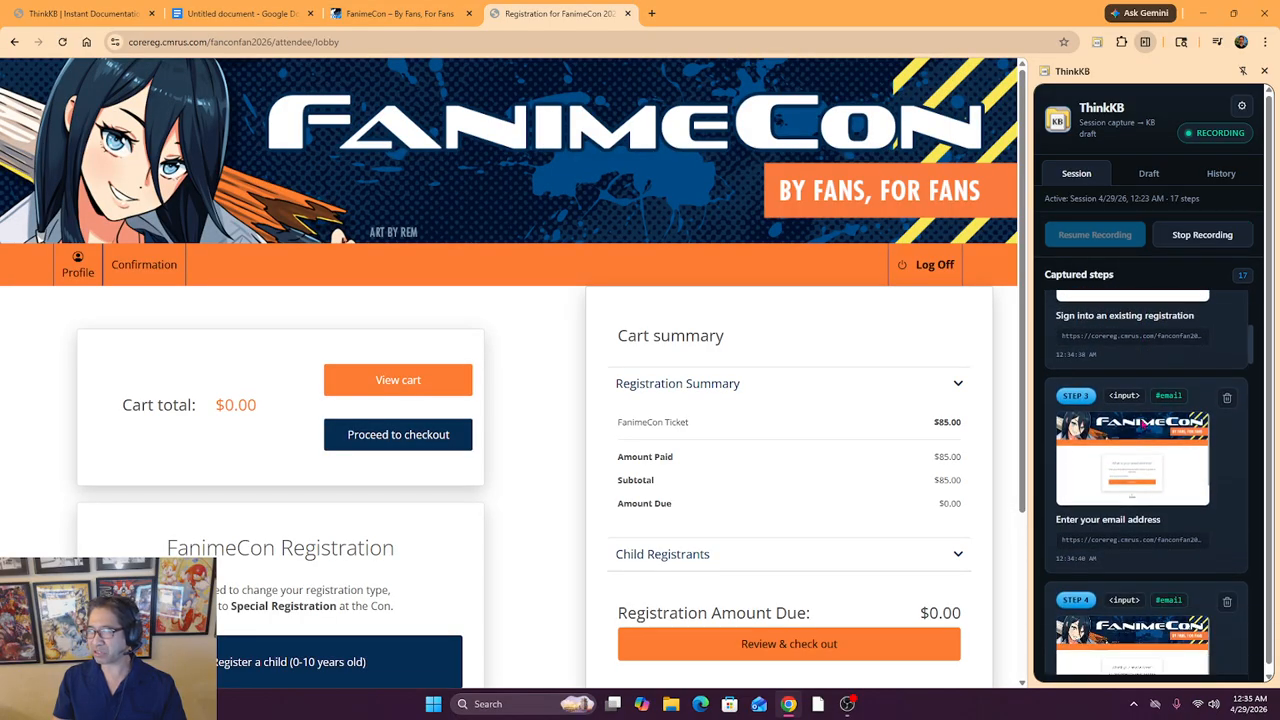
scroll(1143, 424, down, 12)
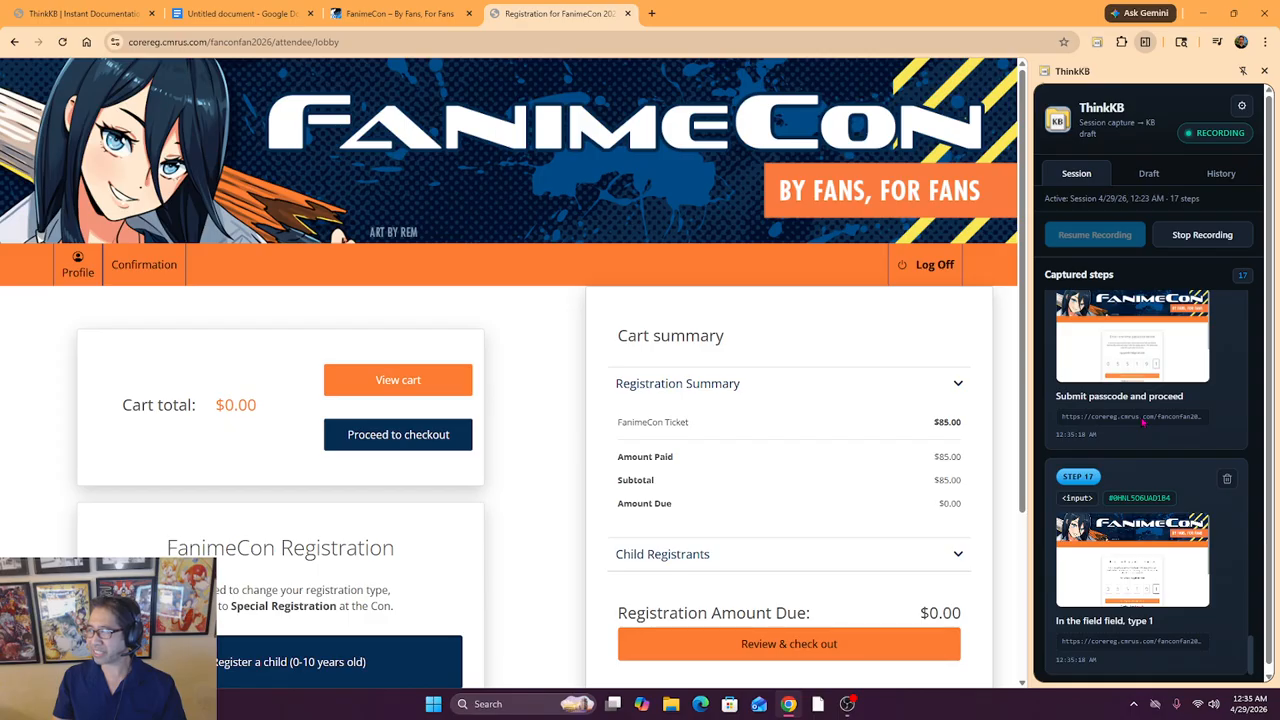
scroll(1143, 424, up, 15)
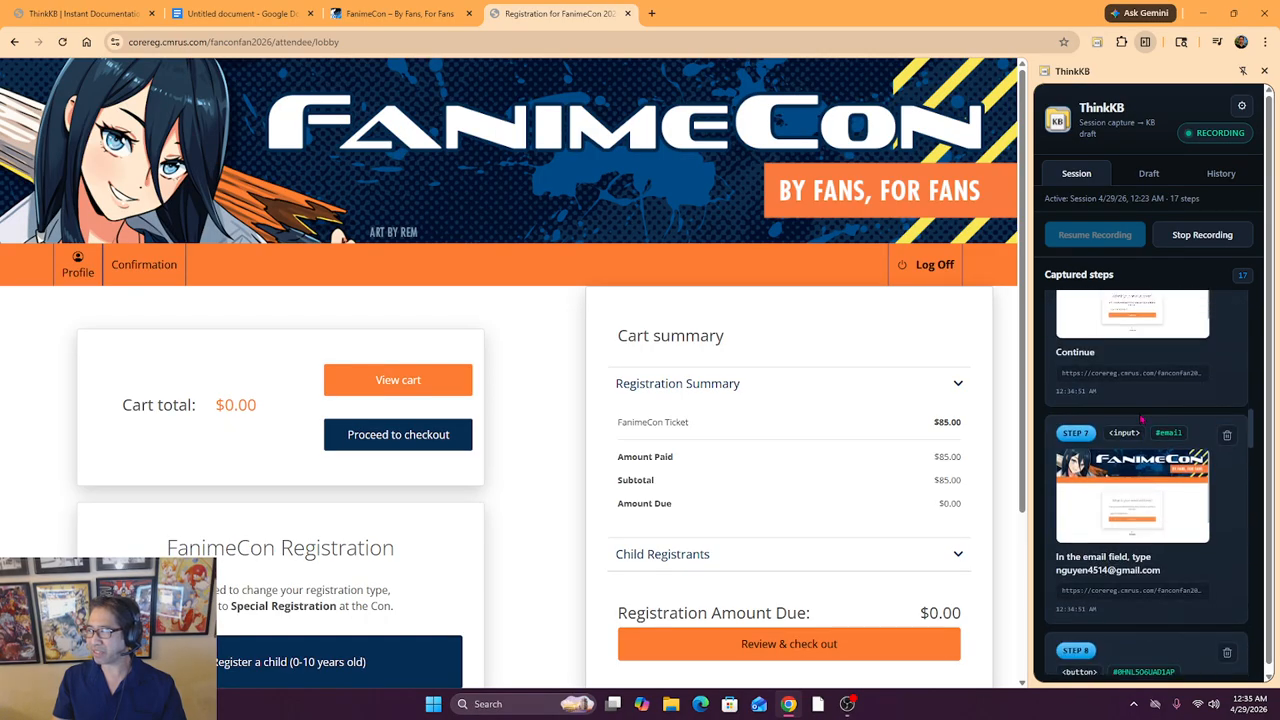
scroll(1141, 420, up, 8)
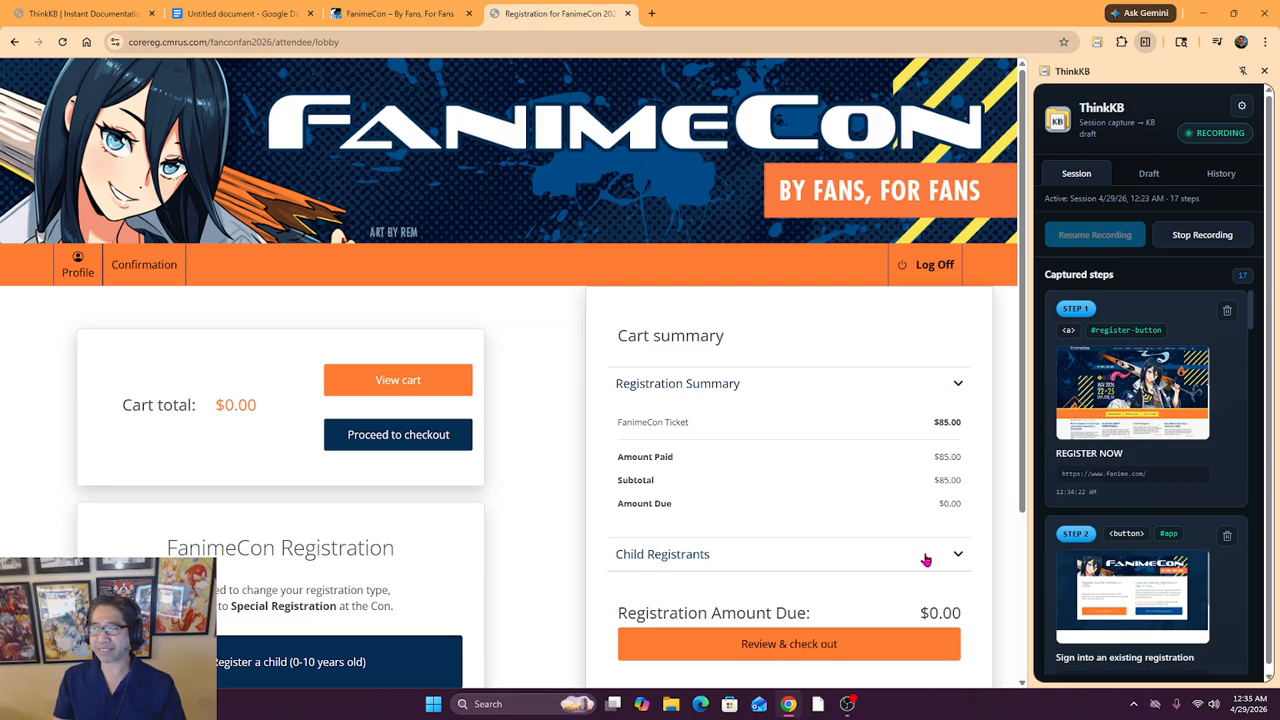
click(959, 557)
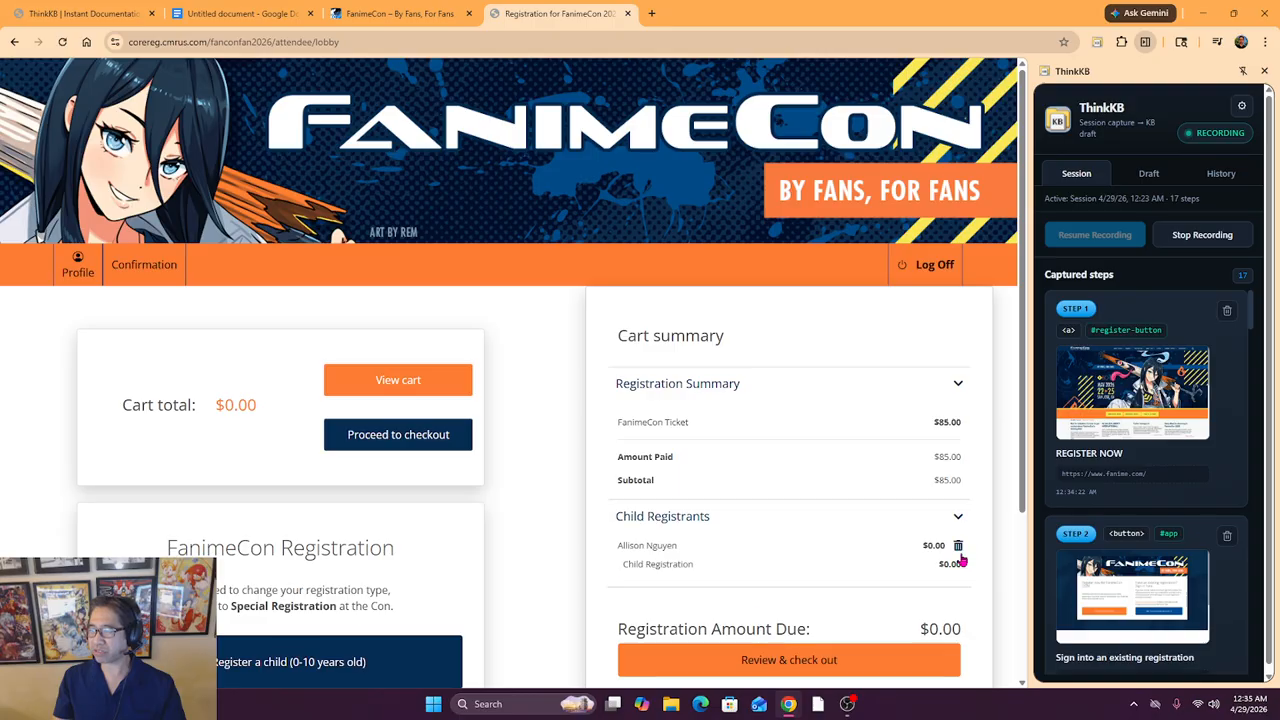
scroll(975, 469, down, 3)
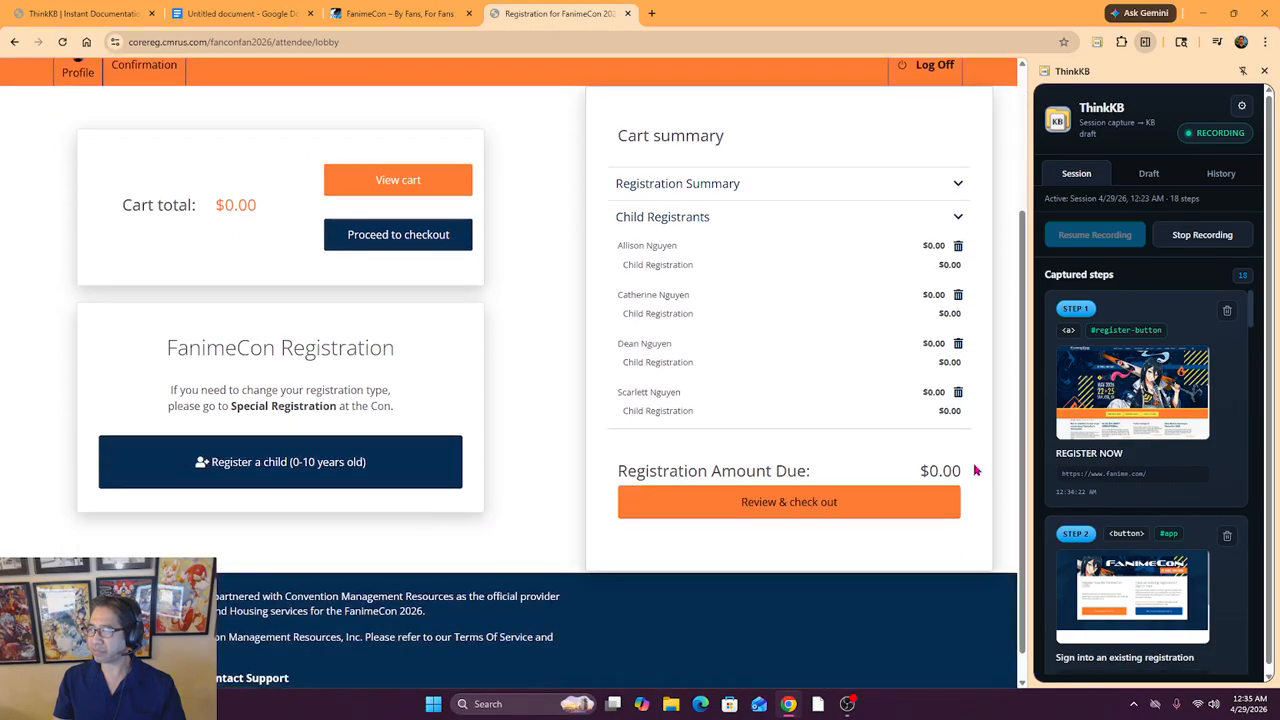
- Look through ThinkKB's updated list of captured steps and stop the recording
scroll(1070, 450, down, 3)
scroll(1071, 451, down, 15)
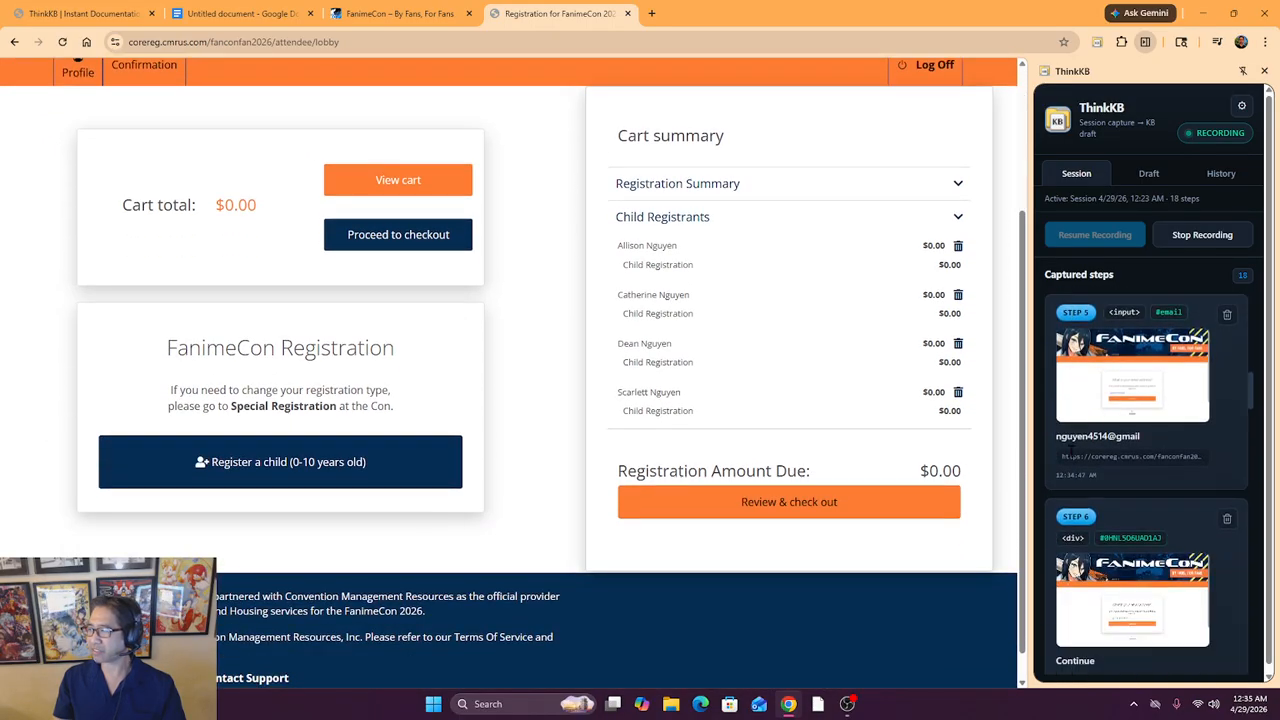
scroll(1073, 449, down, 10)
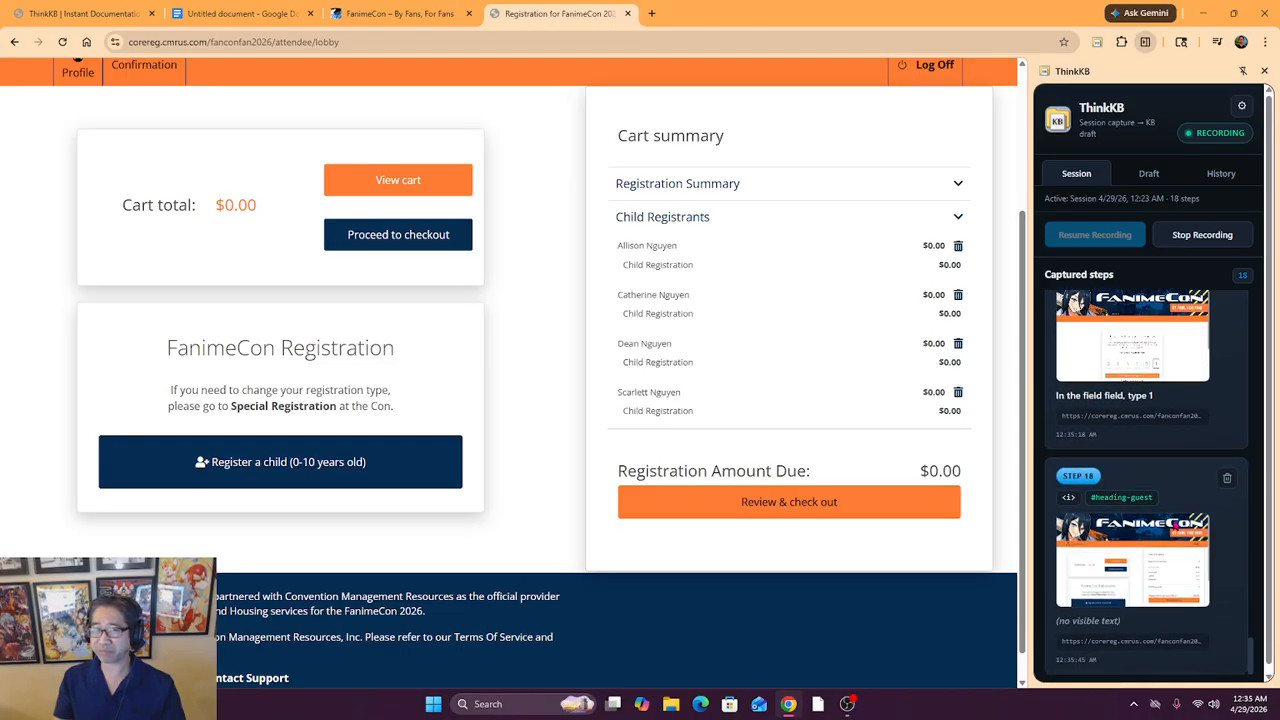
scroll(1172, 548, up, 1)
scroll(1172, 548, up, 10)
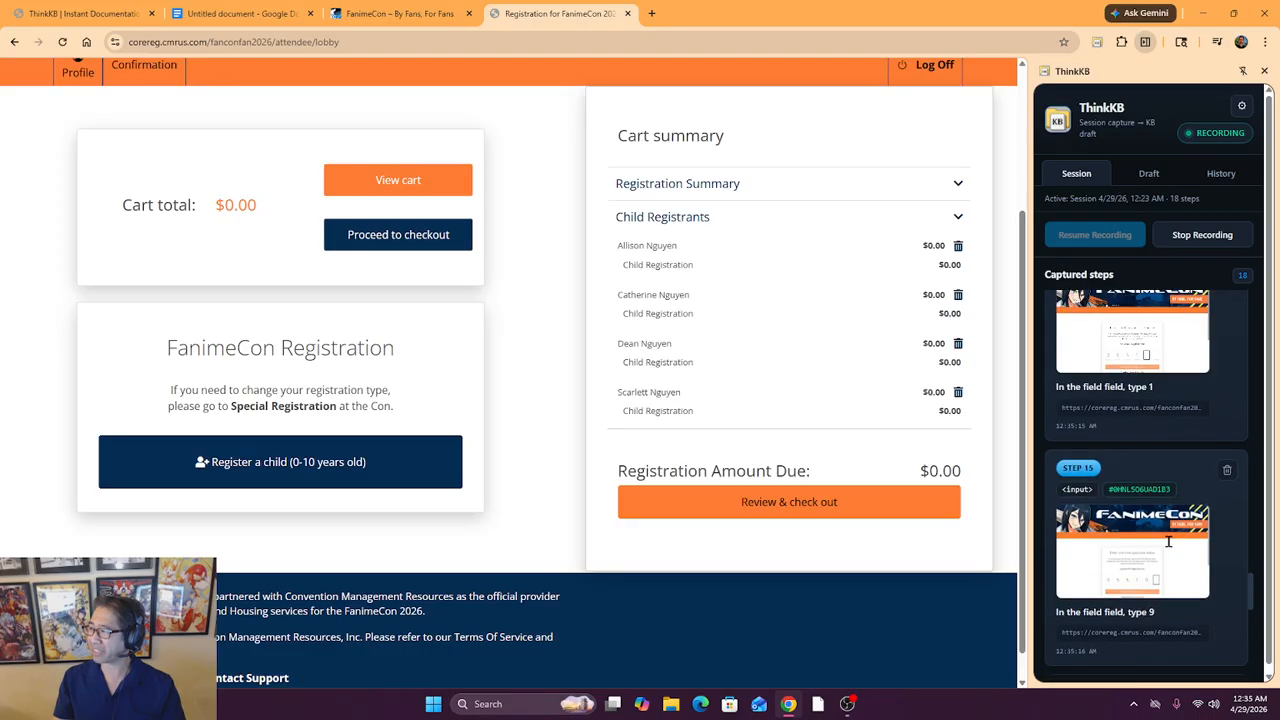
scroll(1168, 539, up, 10)
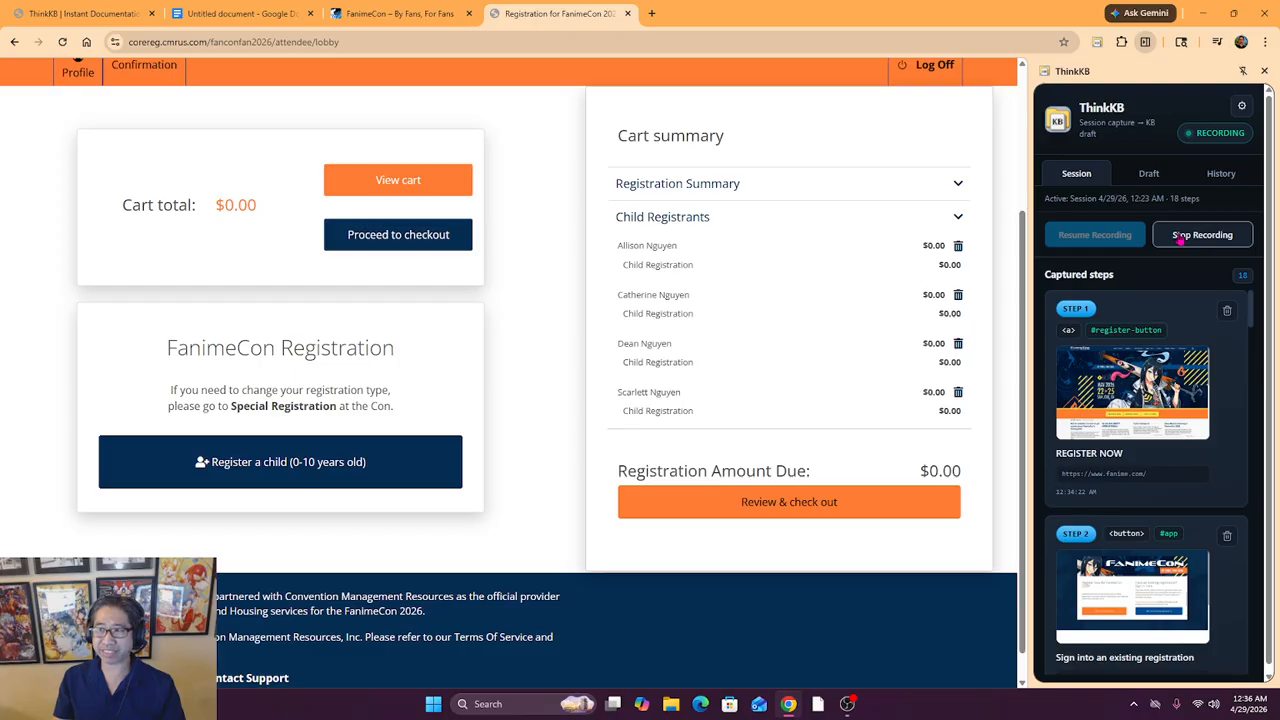
click(1180, 236)
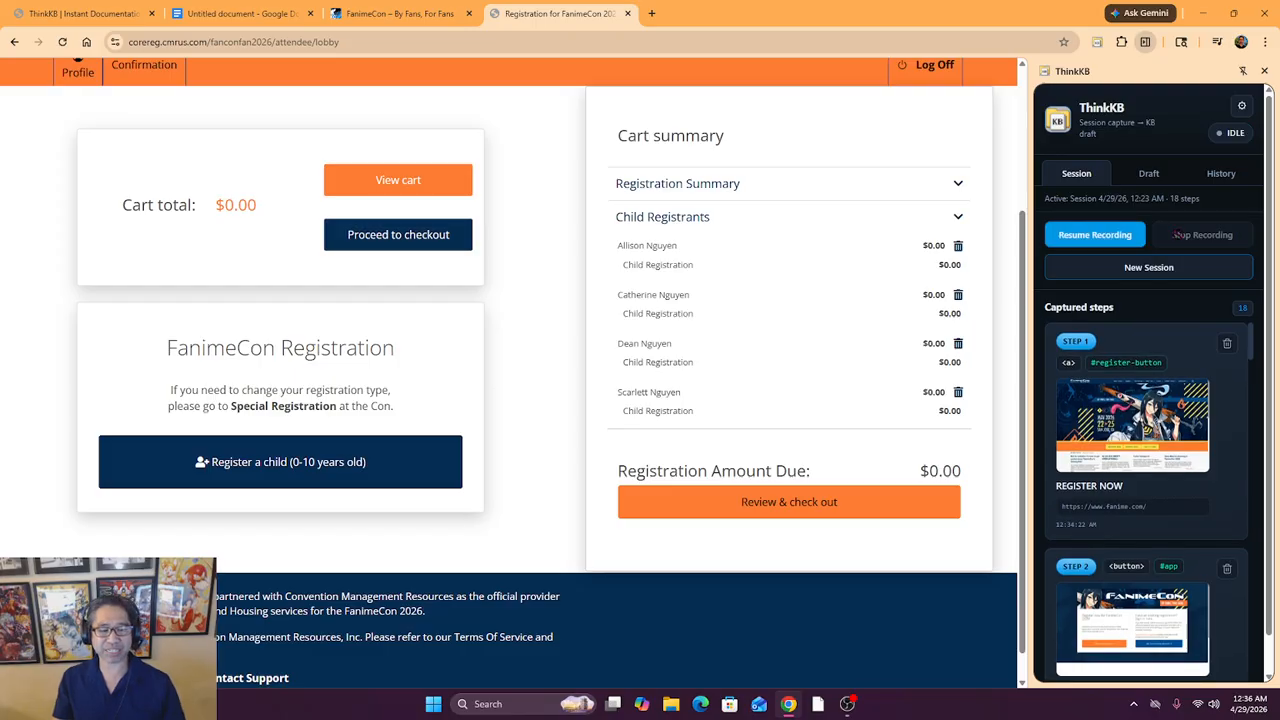
- Generate a KB draft from the recorded session and read through the drafted instructions to the end
click(1153, 177)
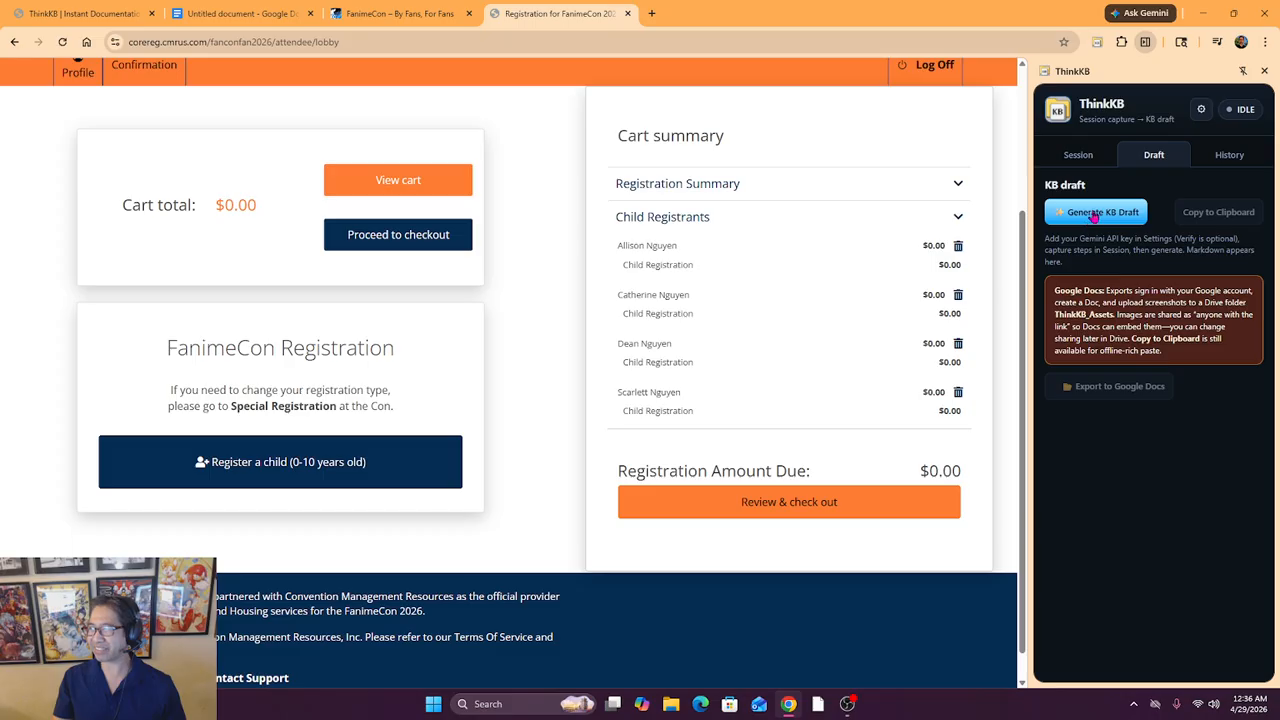
click(1095, 213)
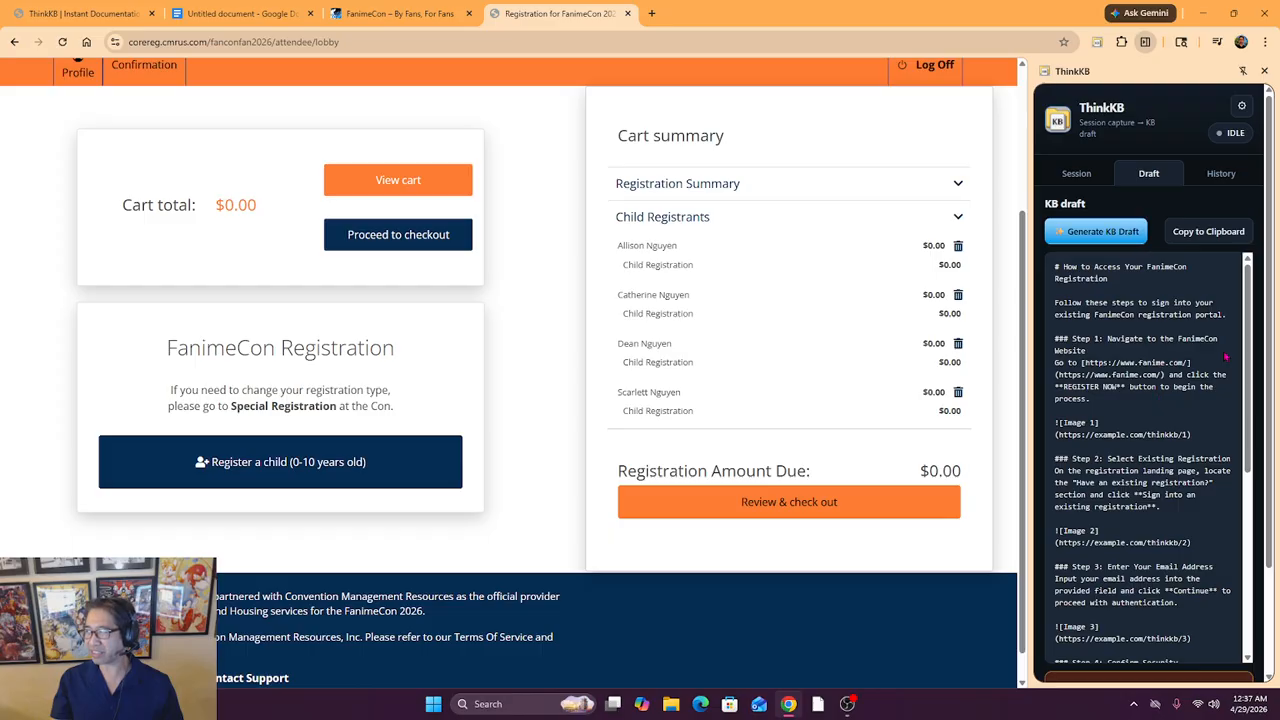
drag(1246, 350, 1245, 534)
scroll(1211, 499, down, 1)
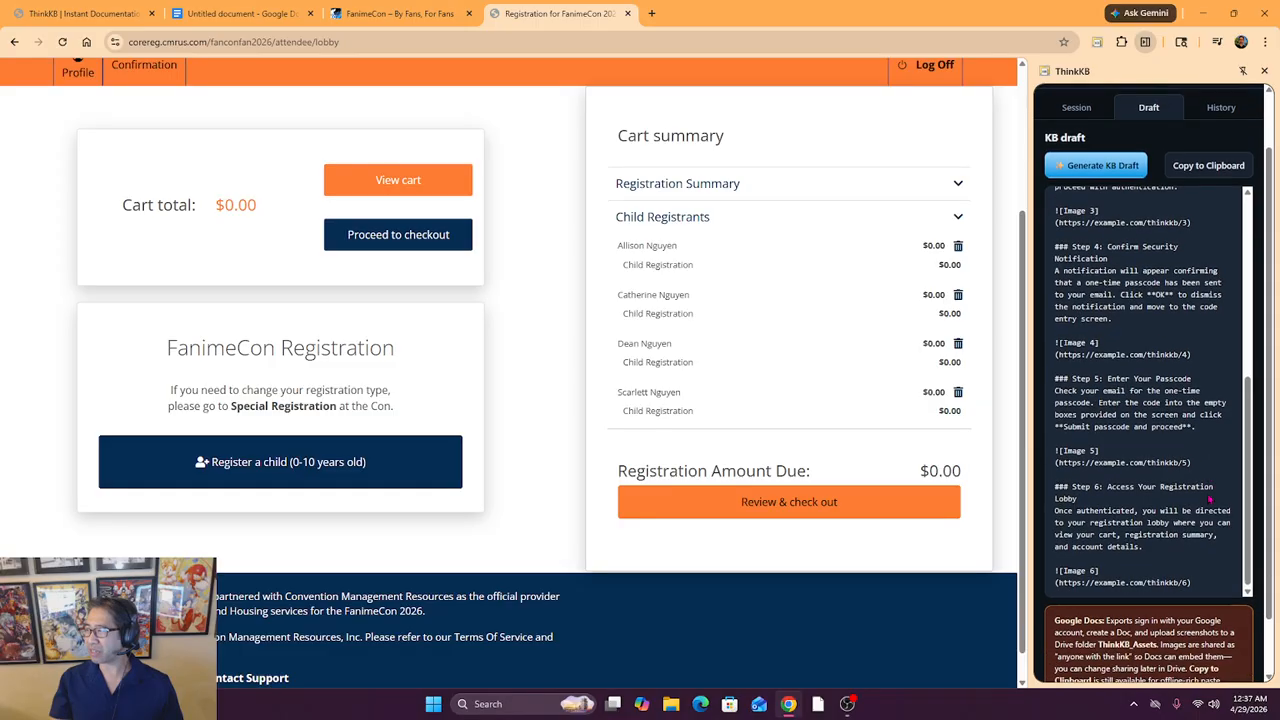
- Review the KB draft's clipboard copy and Google Docs export options, then export the draft to Google Docs
scroll(1210, 498, down, 1)
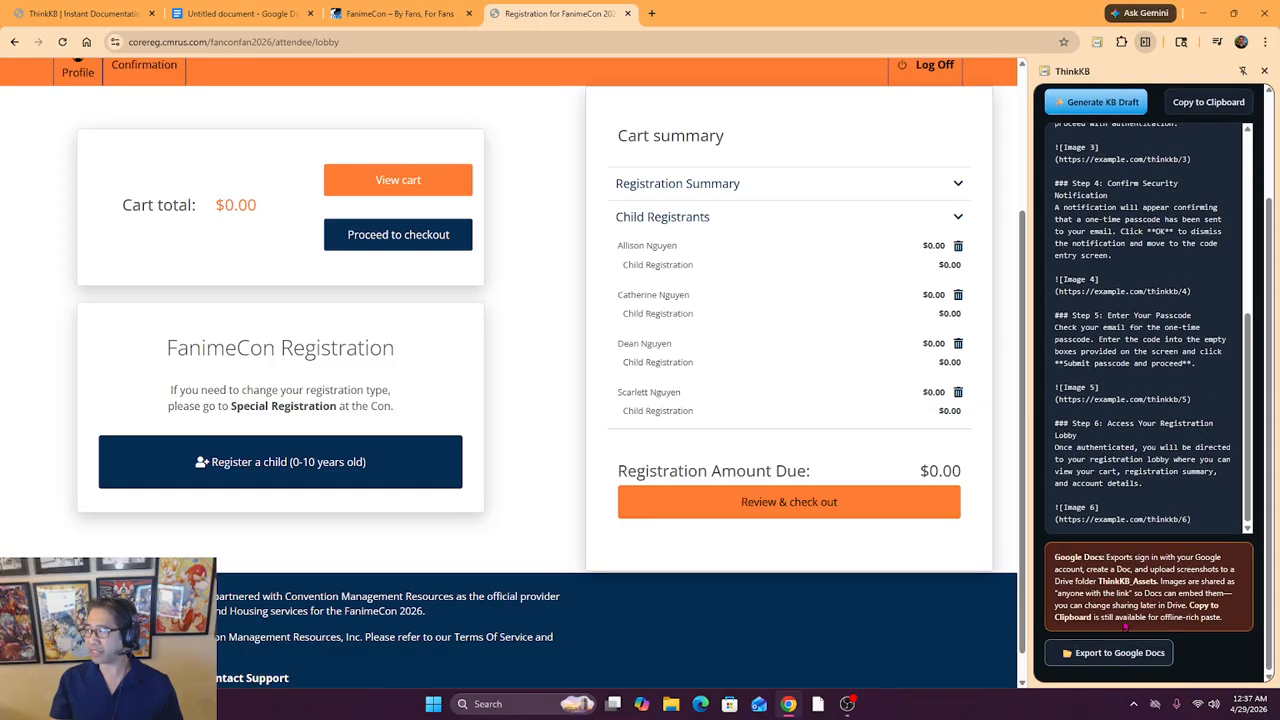
scroll(1170, 500, up, 2)
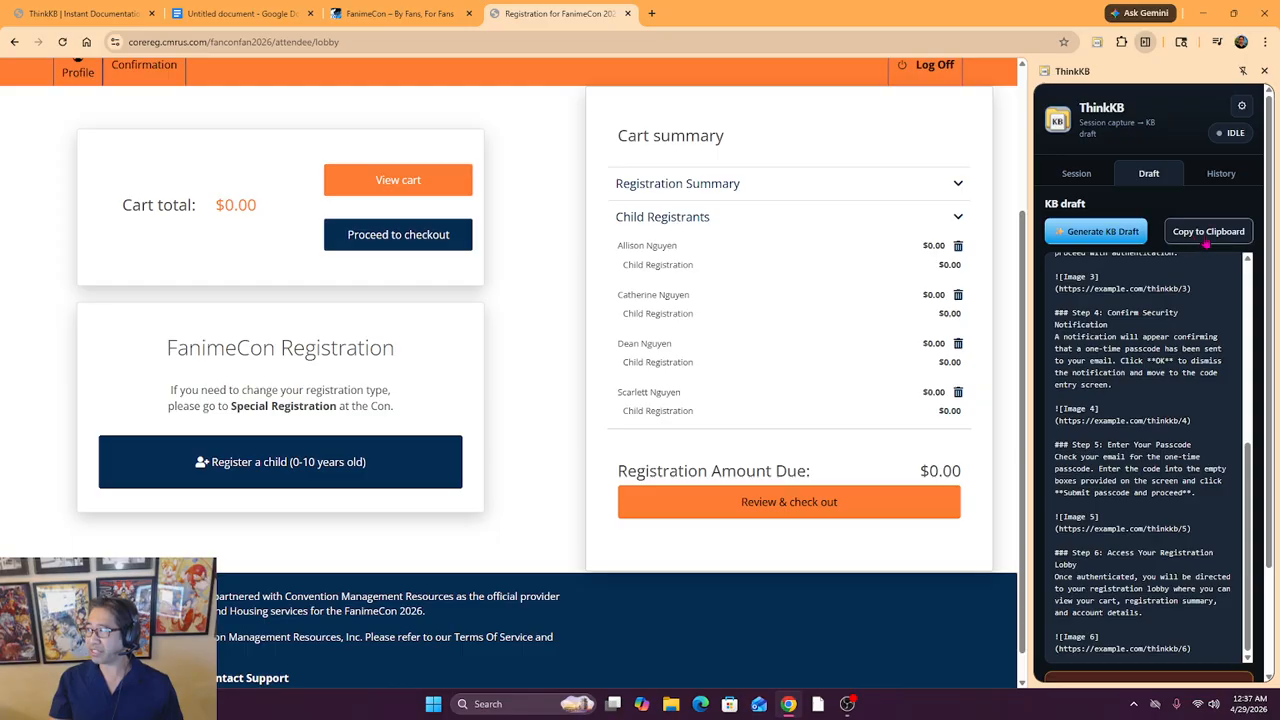
click(1209, 236)
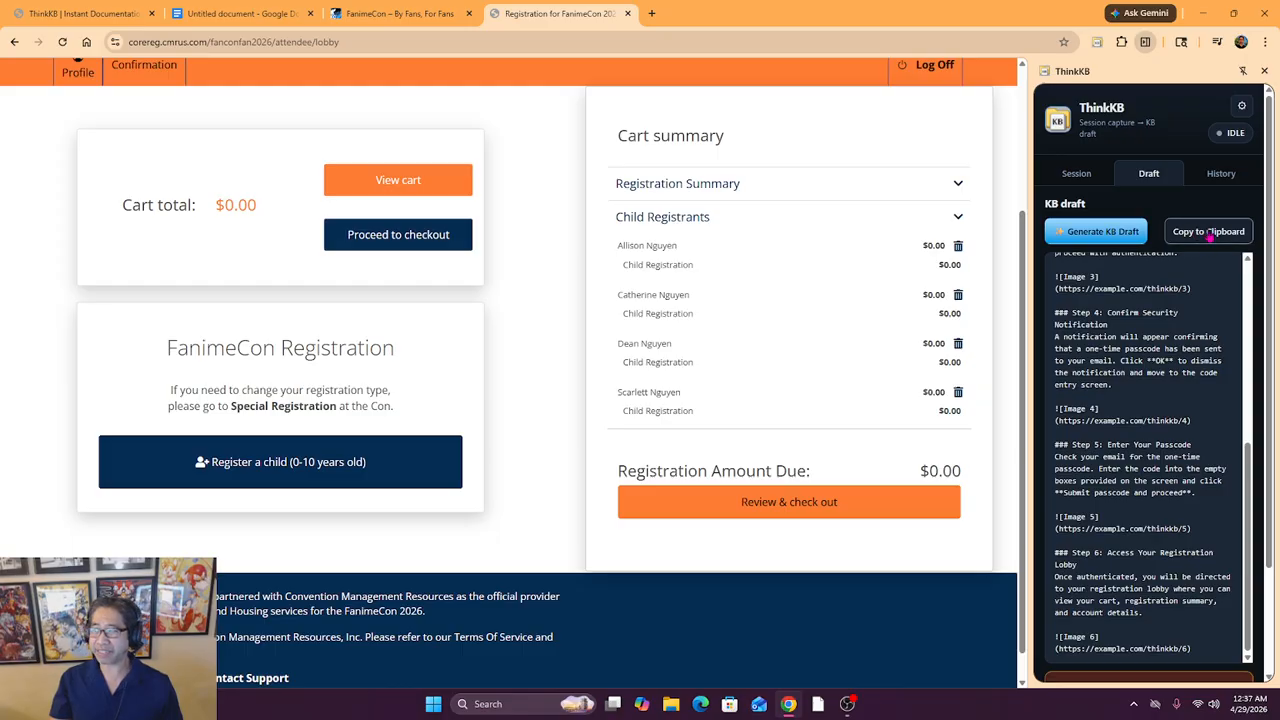
scroll(1189, 314, down, 2)
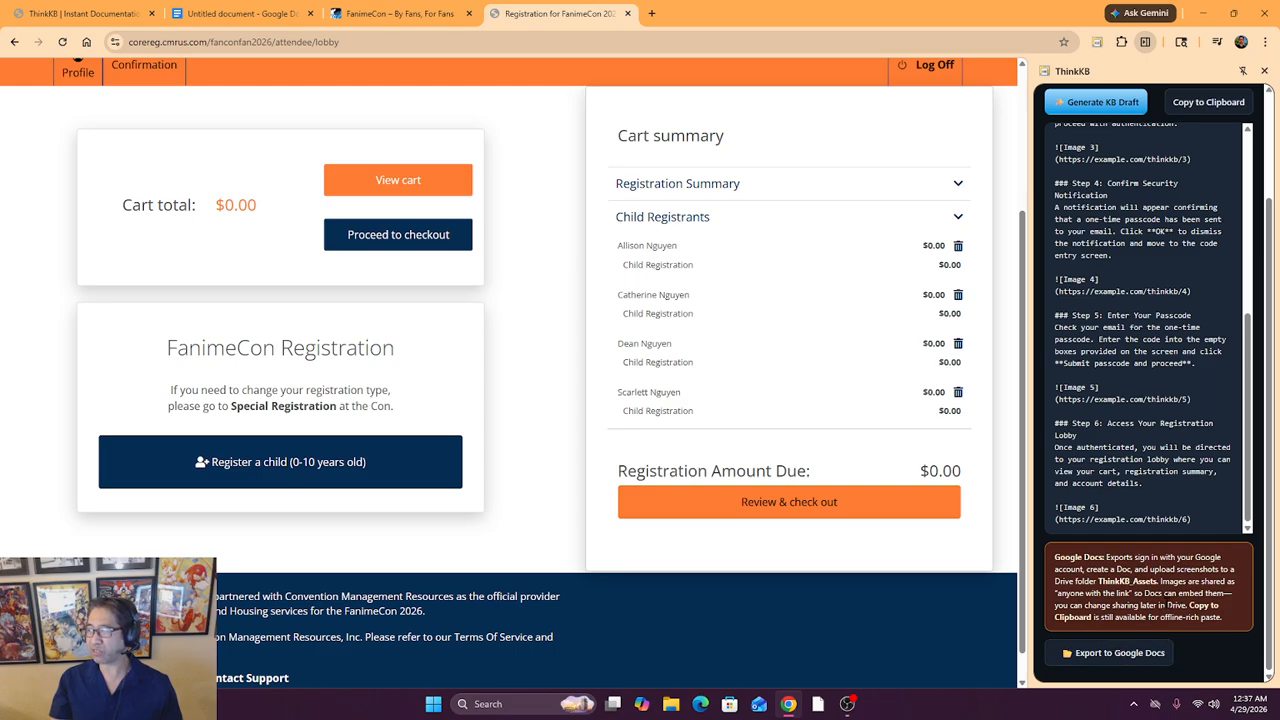
scroll(1180, 618, up, 2)
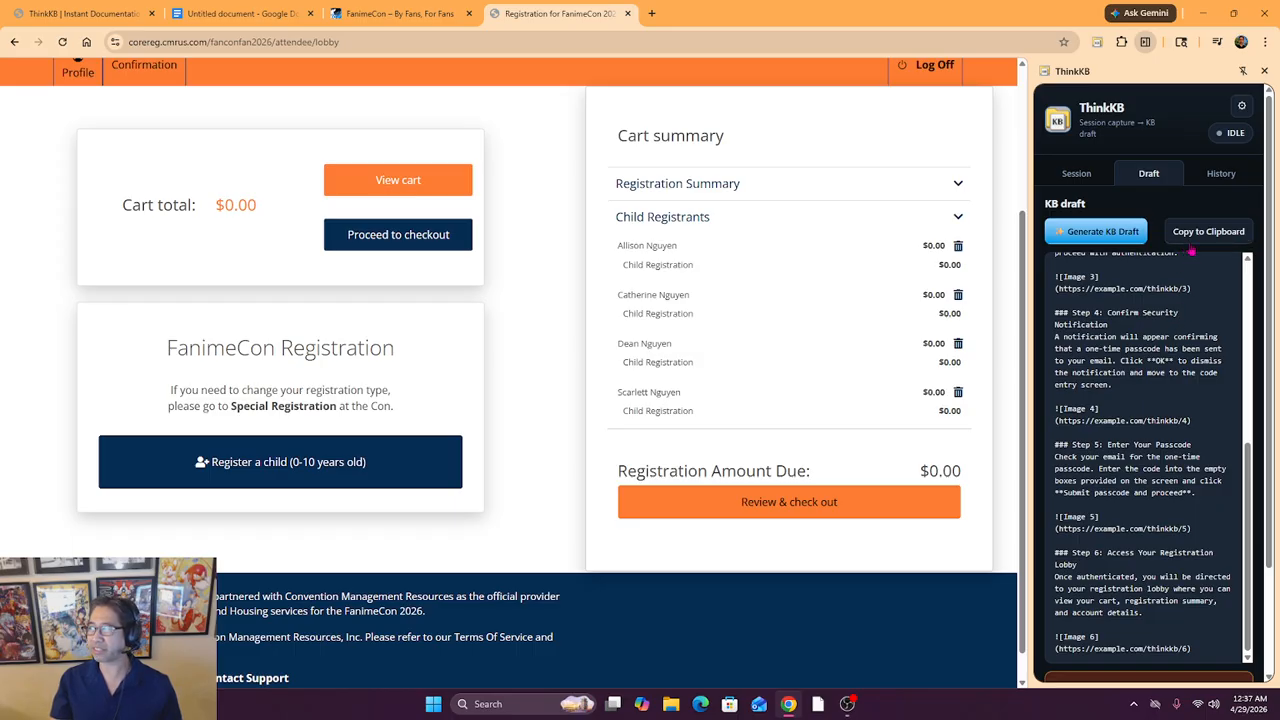
scroll(1192, 320, down, 3)
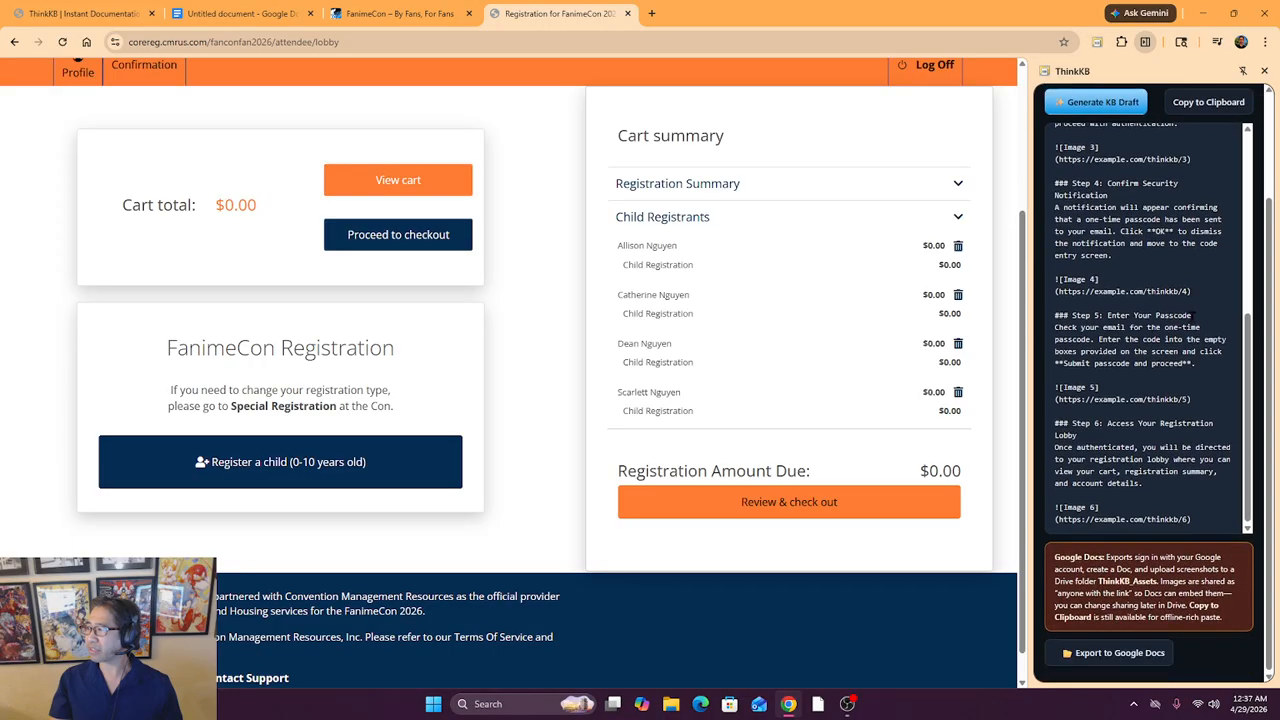
click(1118, 658)
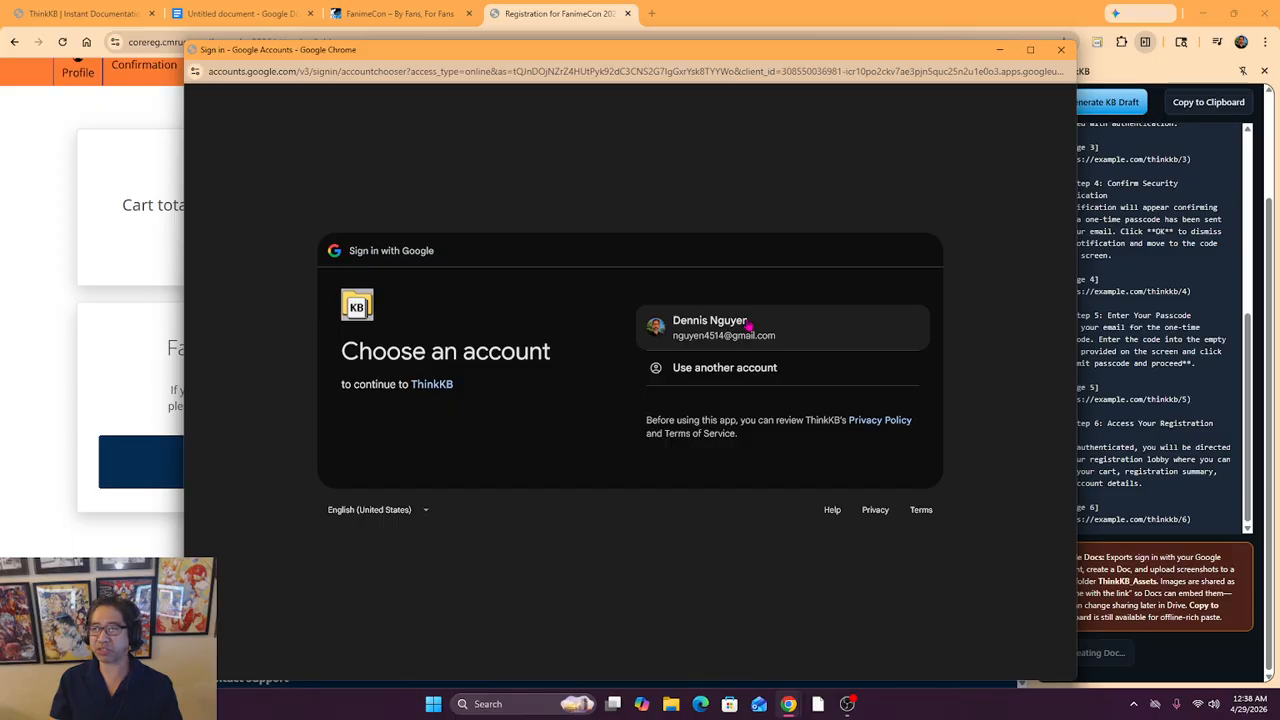
- Choose the Google account for ThinkKB and continue past the unverified-app warning
click(748, 325)
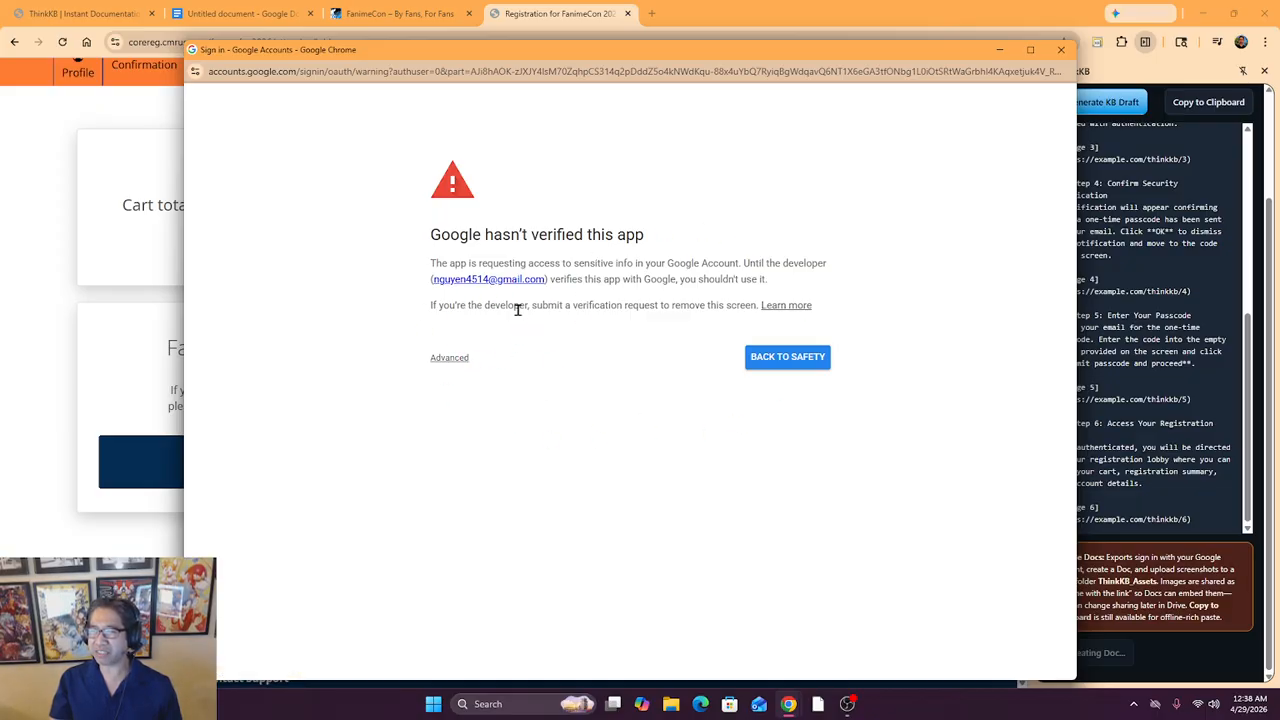
click(449, 360)
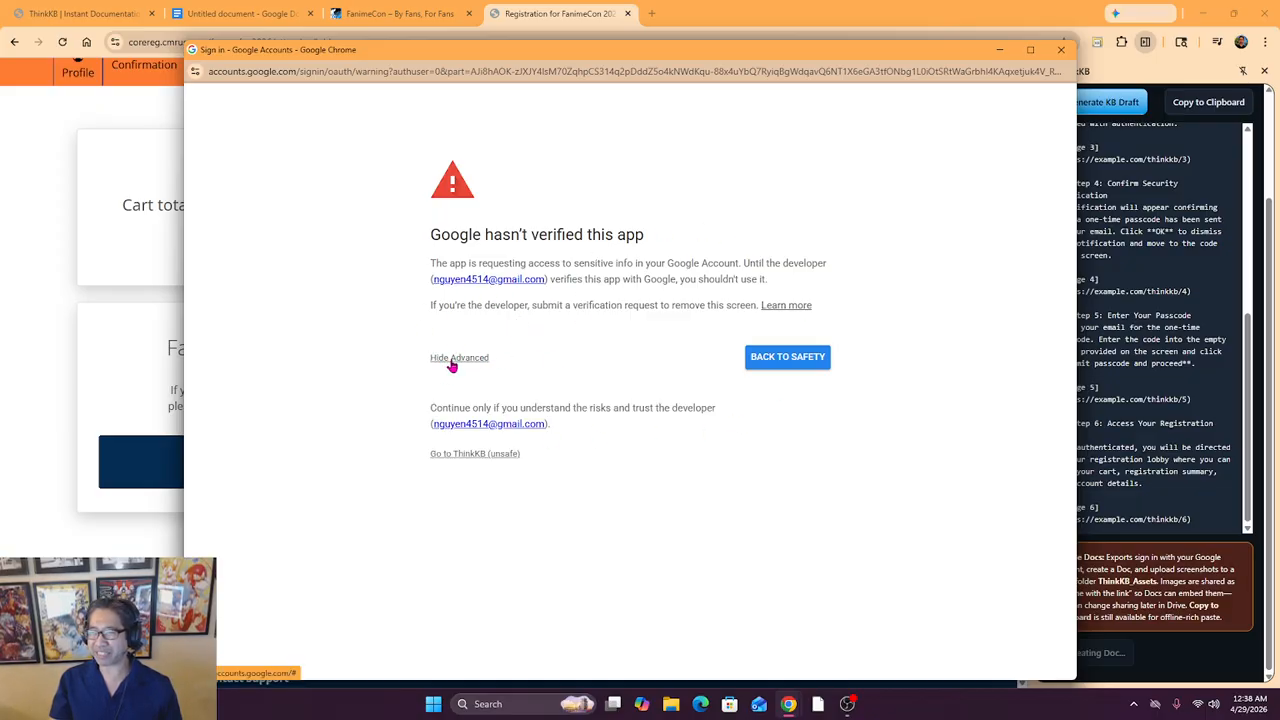
click(474, 454)
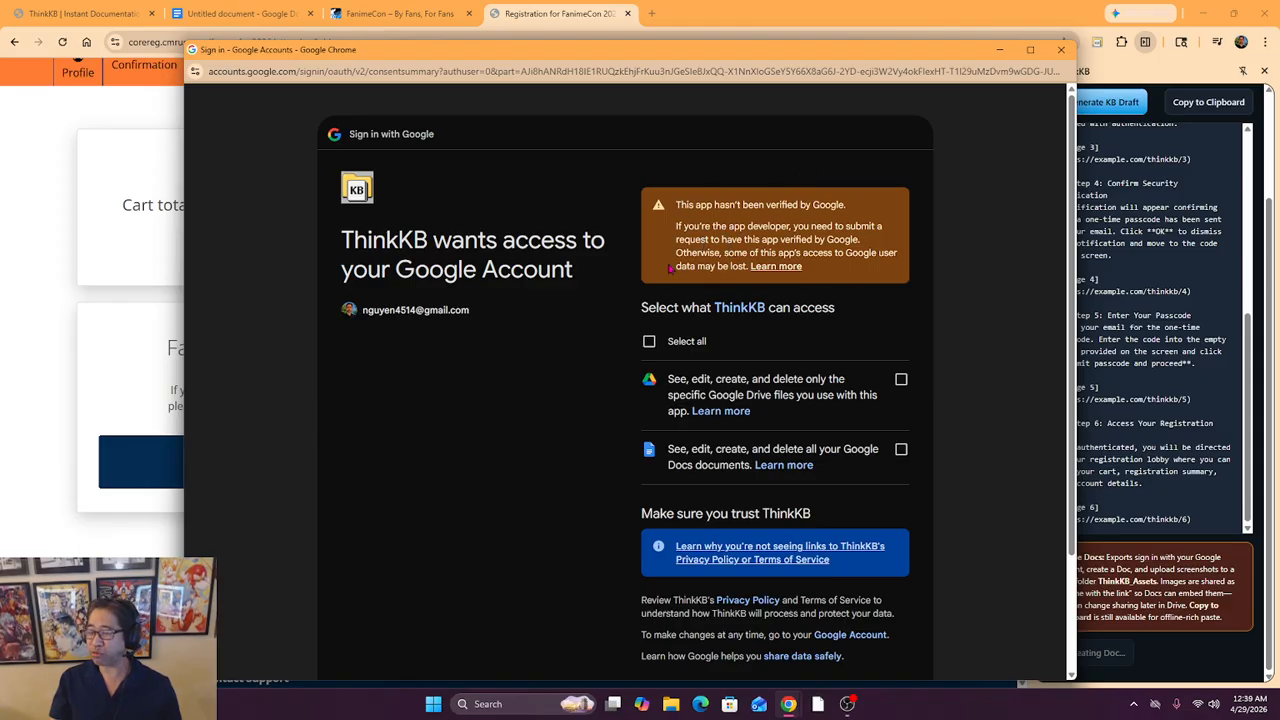
- Grant ThinkKB all requested Google Drive and Google Docs permissions and continue with the export
click(682, 349)
scroll(800, 409, down, 2)
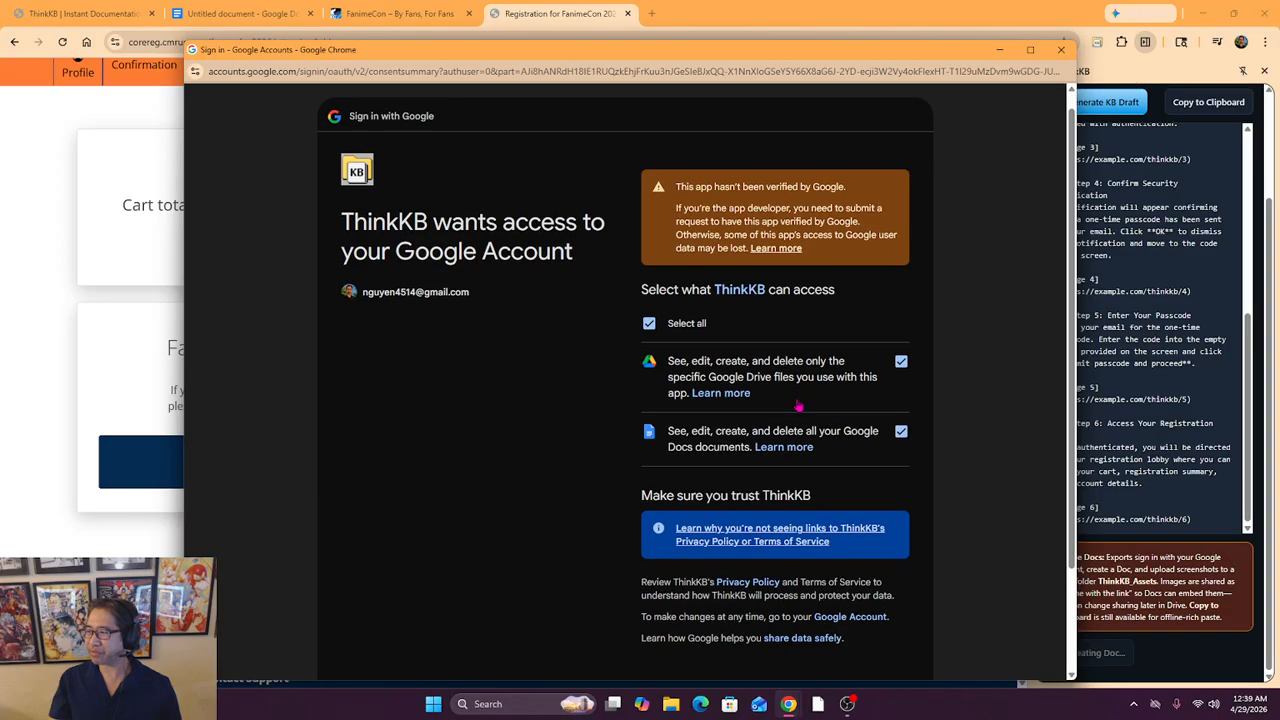
click(845, 567)
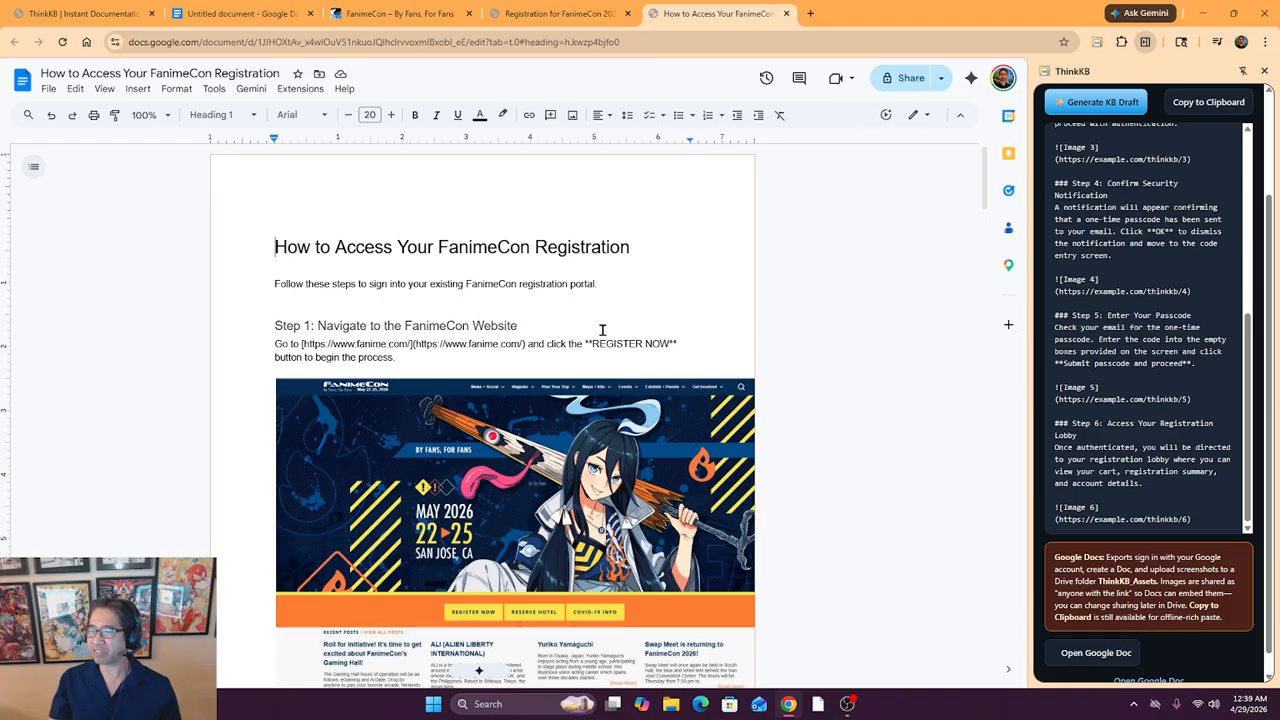
- Shrink the Step 1 FanimeCon homepage screenshot in the exported document proportionally to fit within the page's right margin
scroll(621, 322, down, 3)
scroll(608, 338, up, 1)
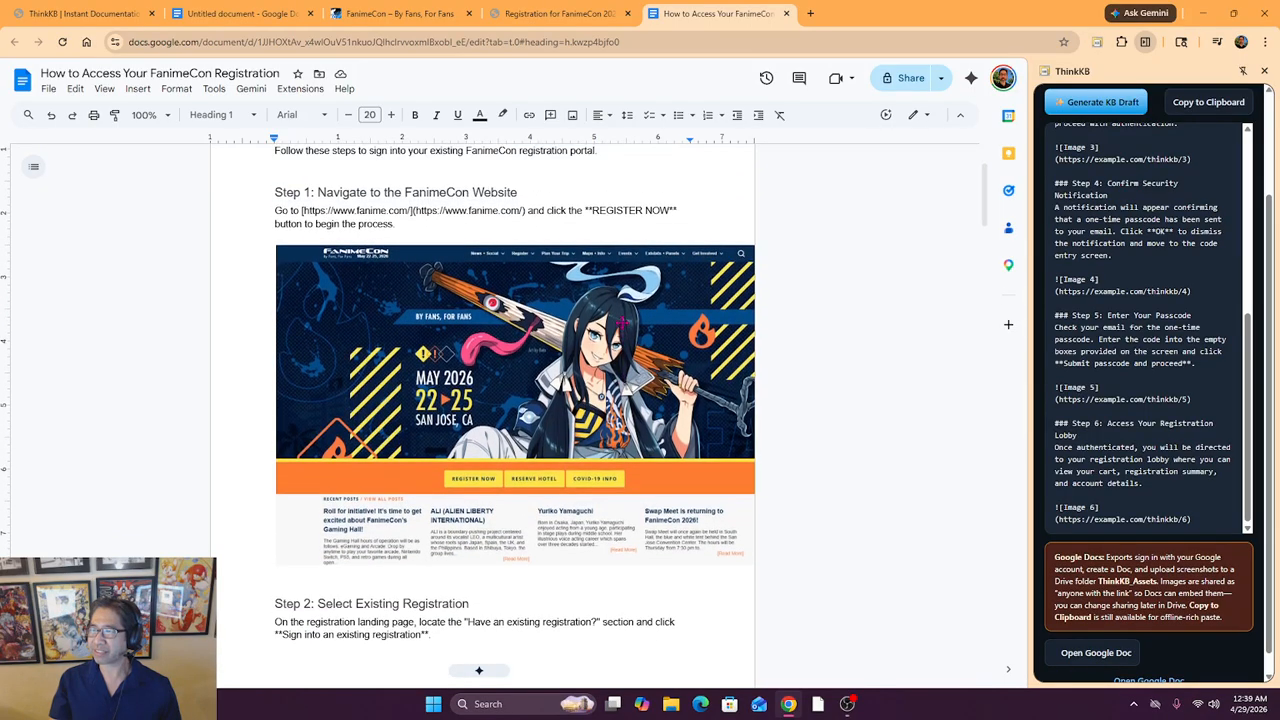
scroll(549, 366, up, 1)
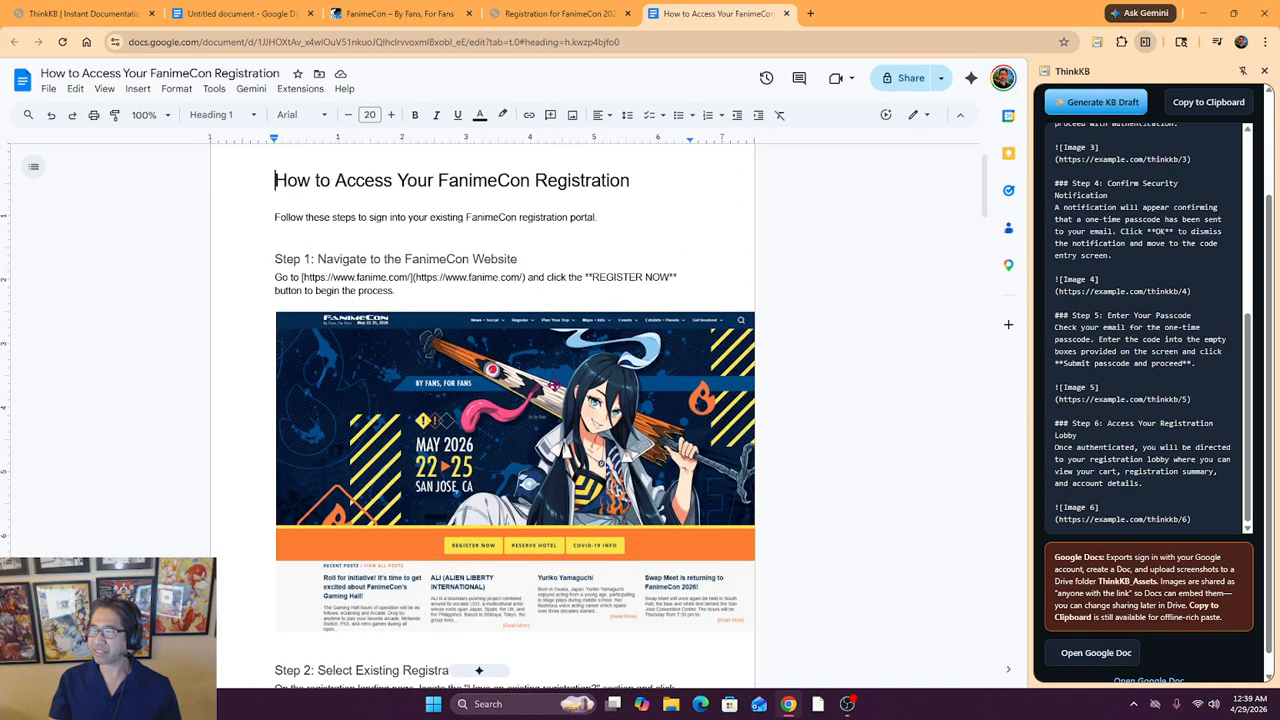
click(553, 382)
drag(795, 631, 661, 557)
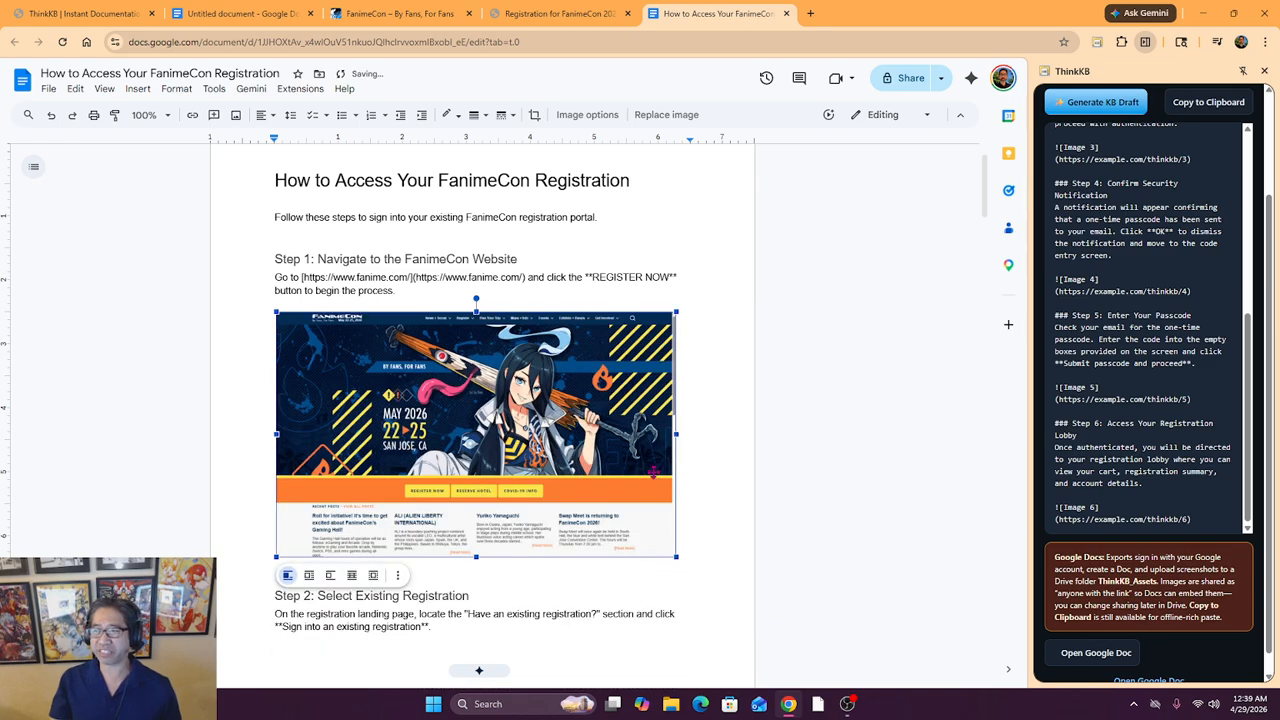
click(660, 607)
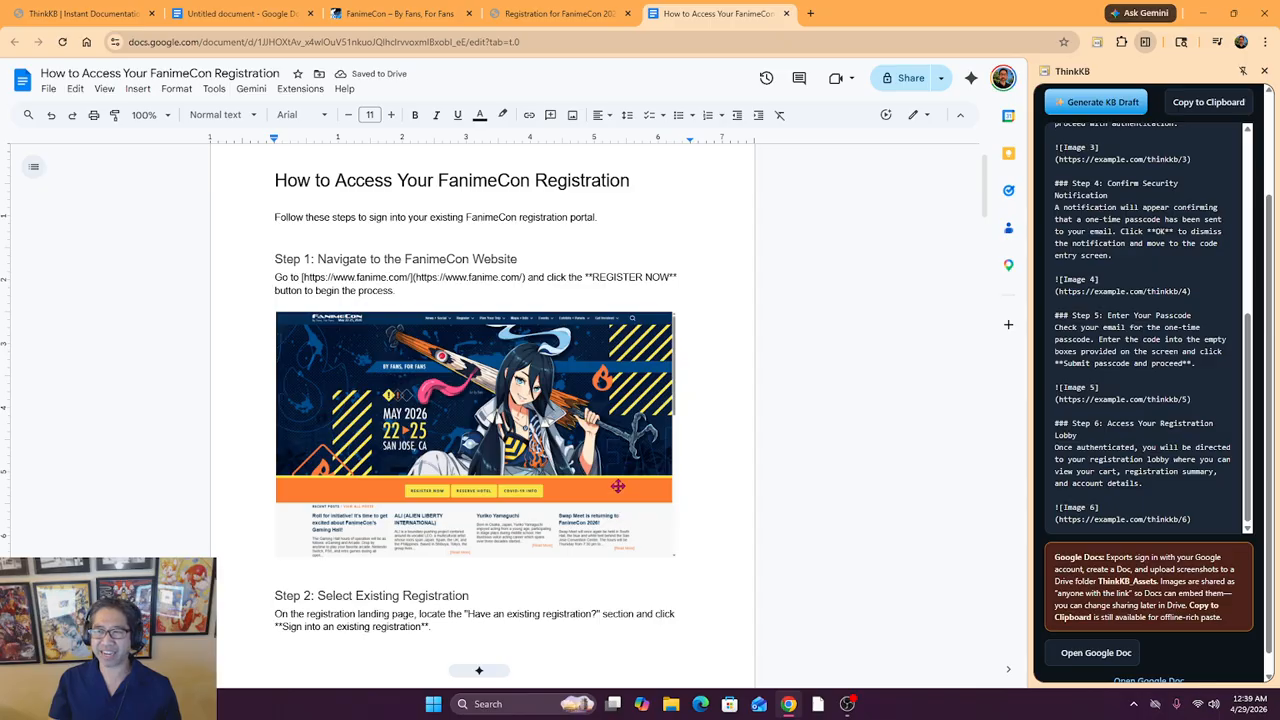
- Shrink the Step 2 screenshot of the registration landing page to about 6 inches wide, within the page margins
scroll(618, 486, down, 1)
scroll(618, 486, down, 4)
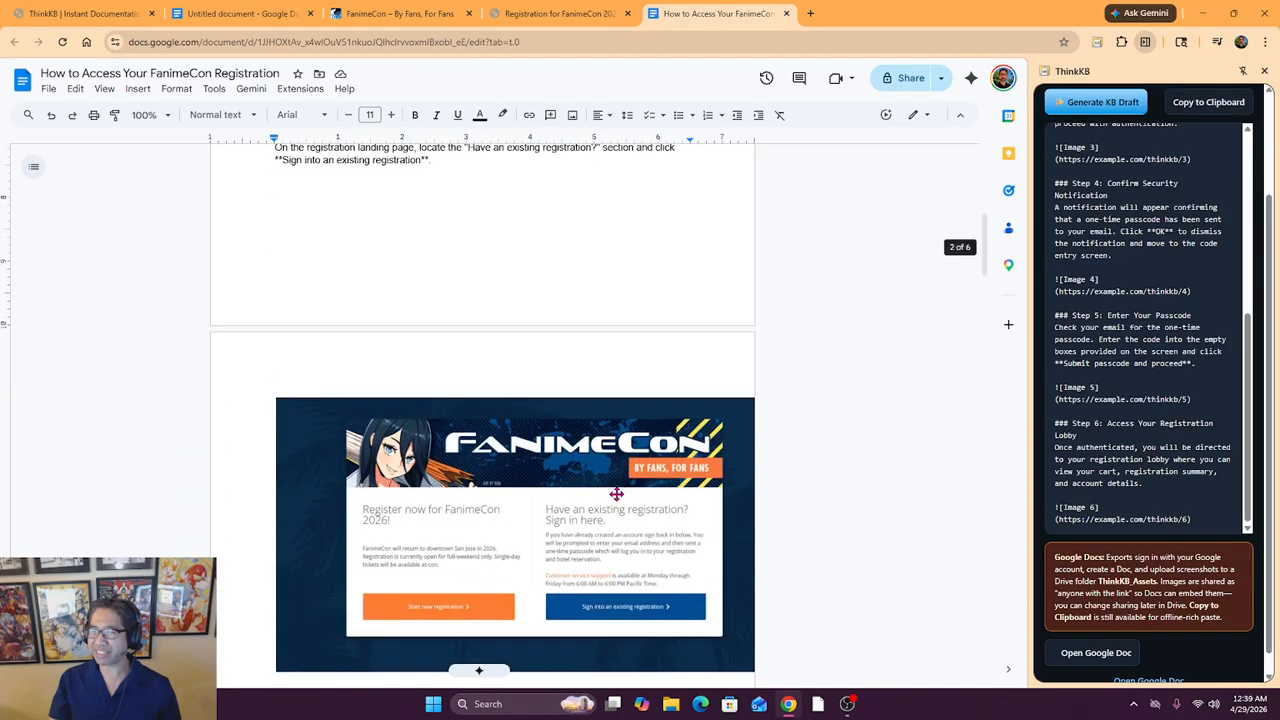
click(618, 491)
scroll(618, 494, down, 1)
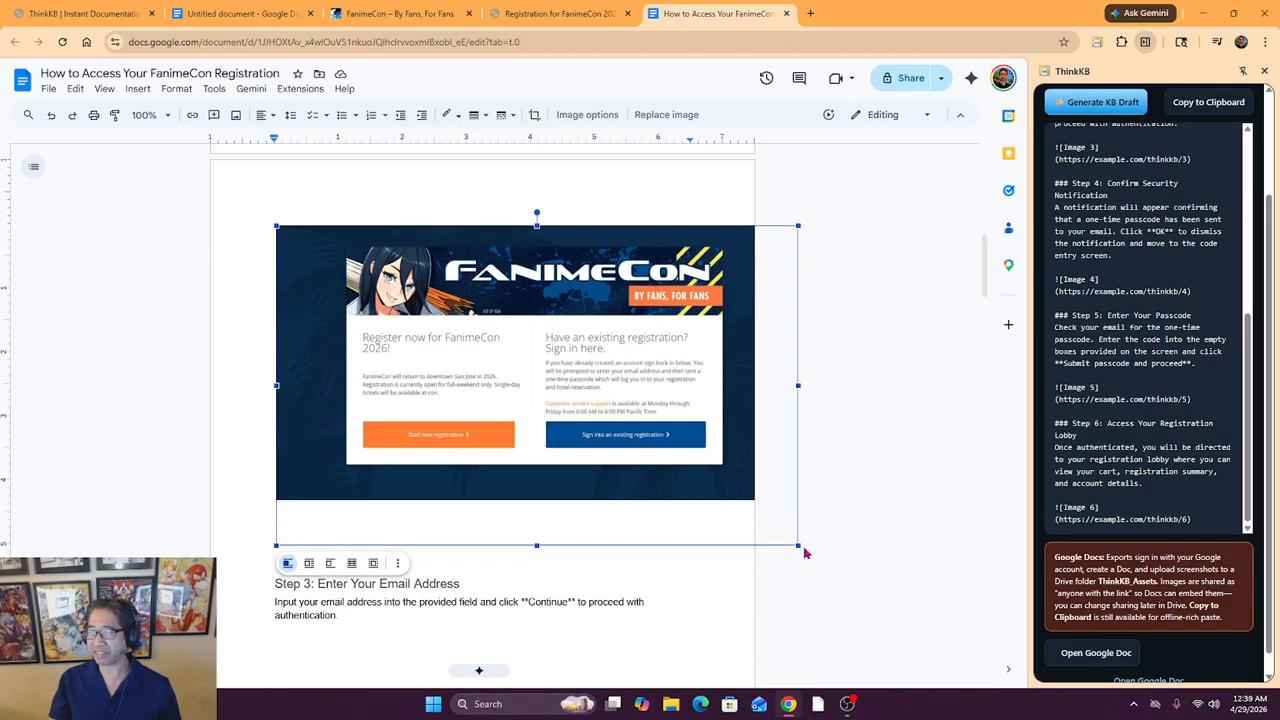
drag(799, 545, 666, 450)
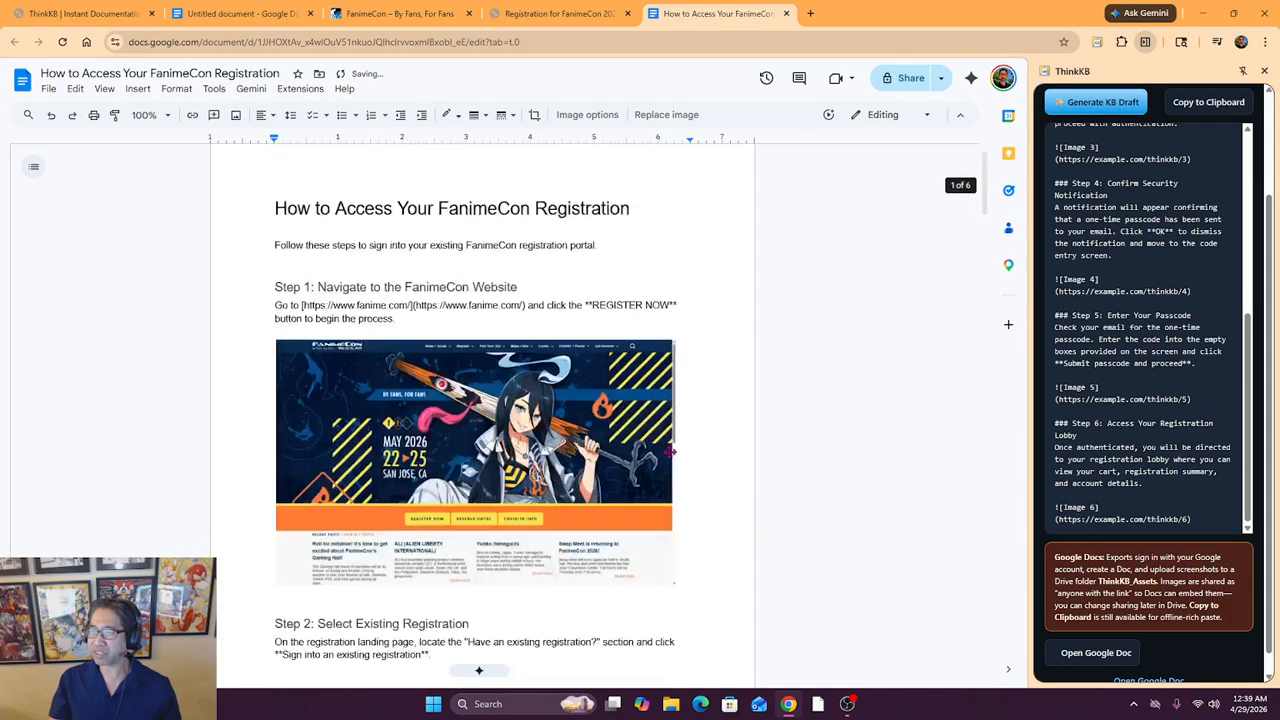
- Shrink the email address screenshots under Step 3 and Step 4 so they fit within the page's right margin
scroll(669, 453, down, 4)
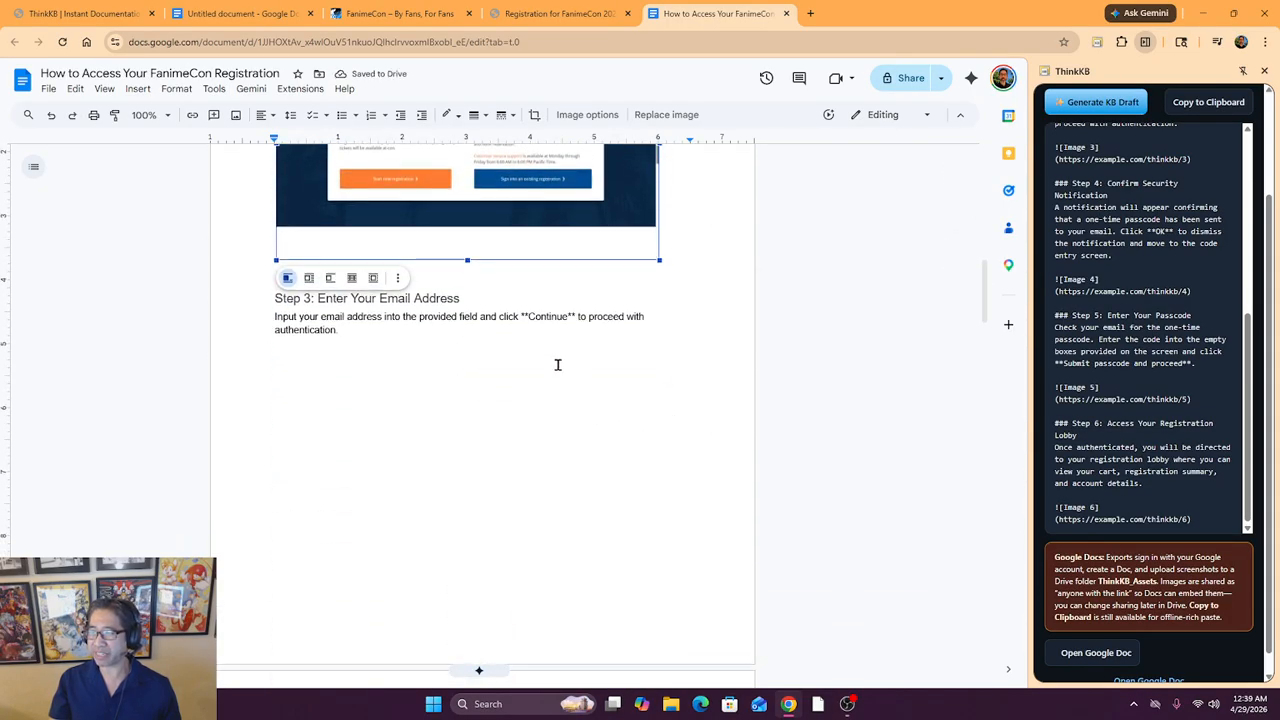
click(558, 364)
key(ctrl+v)
click(557, 327)
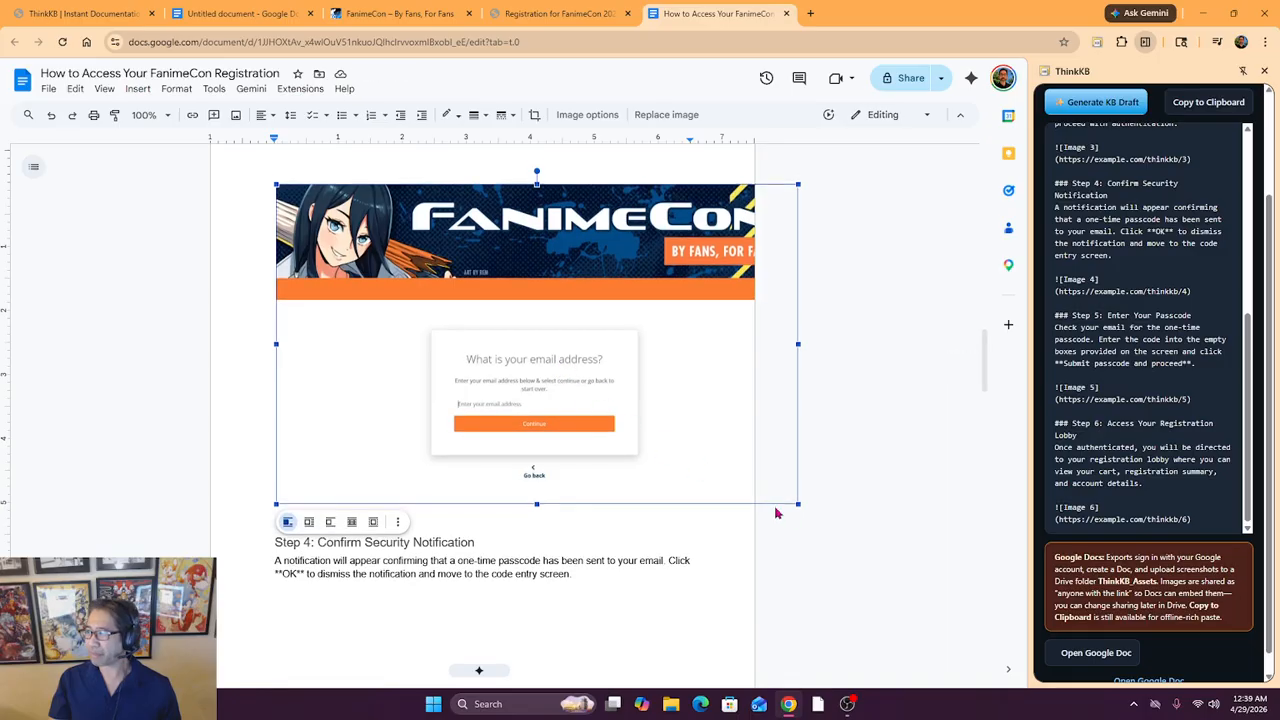
drag(791, 500, 653, 418)
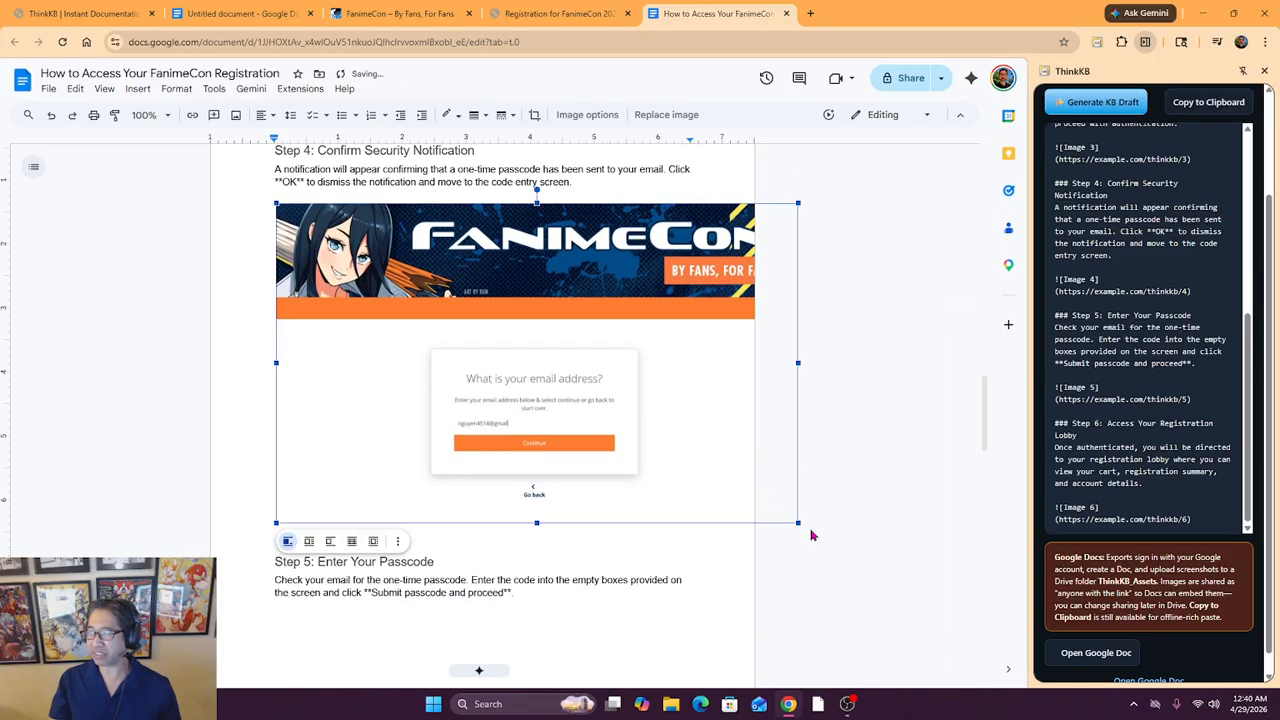
drag(796, 522, 677, 440)
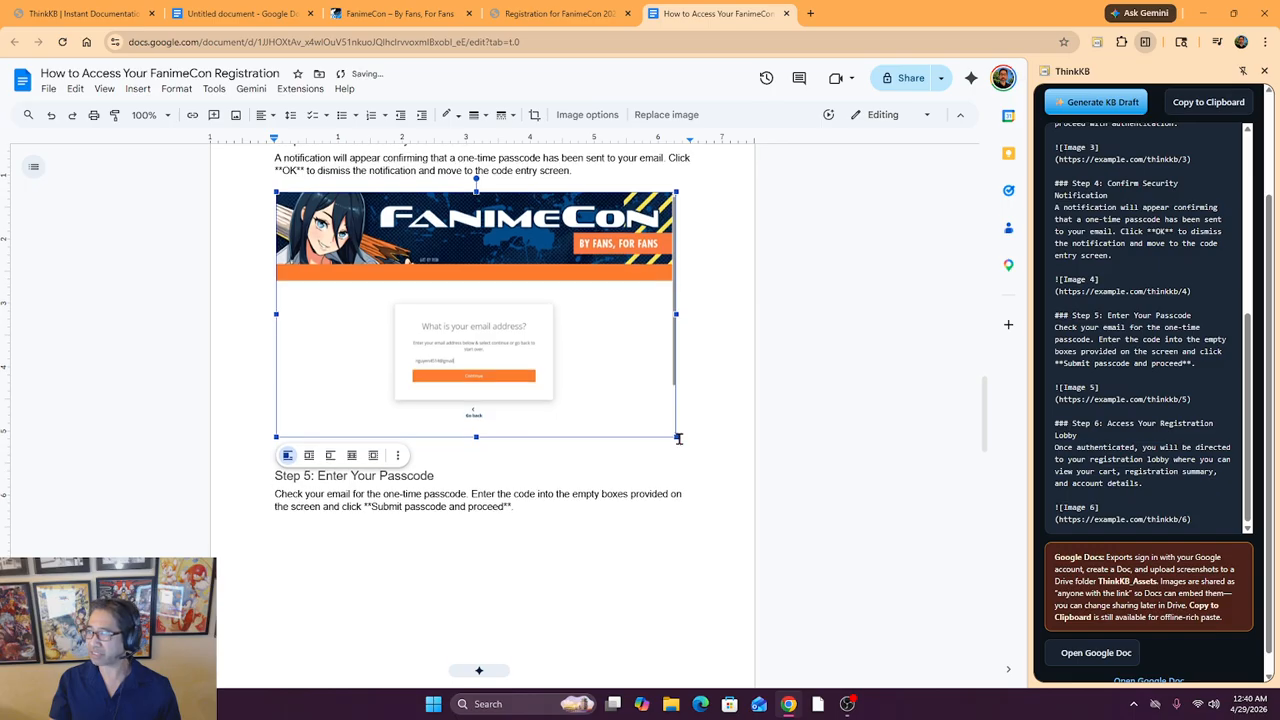
- Shrink the Step 5 passcode section's screenshot proportionally so it fits within the page's right margin
scroll(678, 438, down, 4)
scroll(677, 438, down, 3)
click(677, 440)
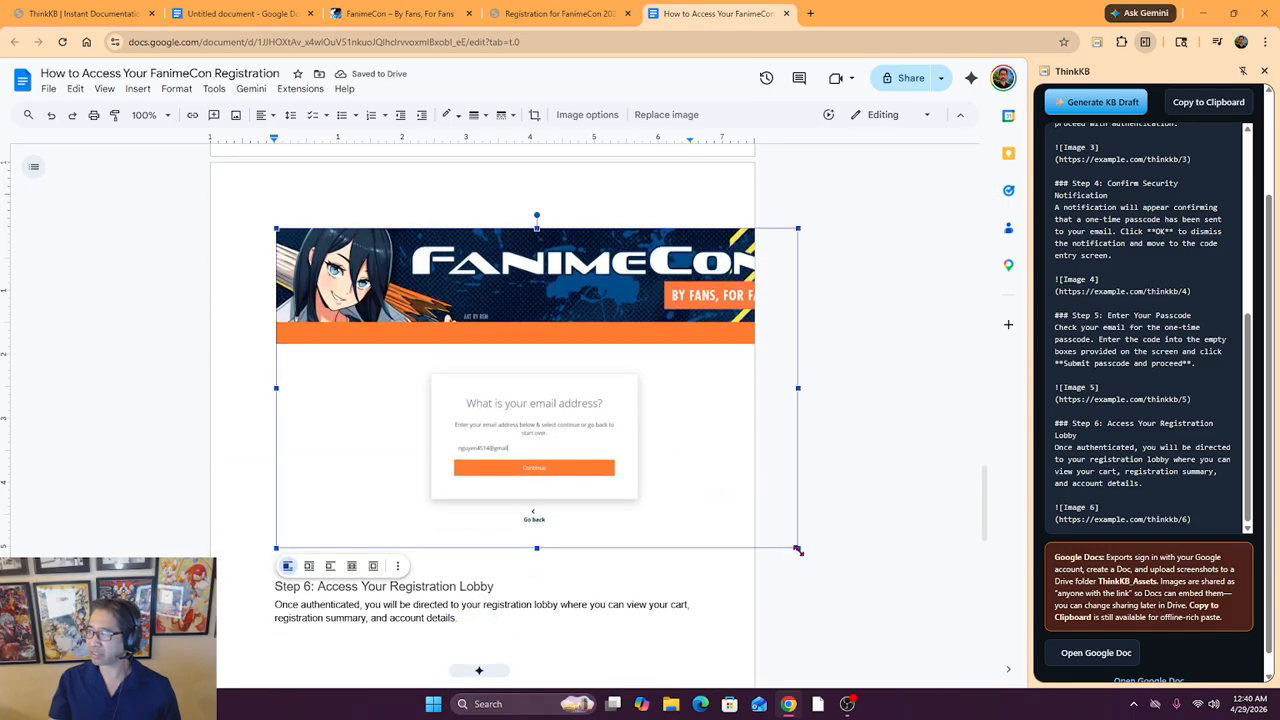
drag(678, 474, 646, 443)
- Shrink the screenshot under Step 6: Access Your Registration Lobby so it fits beneath its instructions
scroll(646, 443, down, 2)
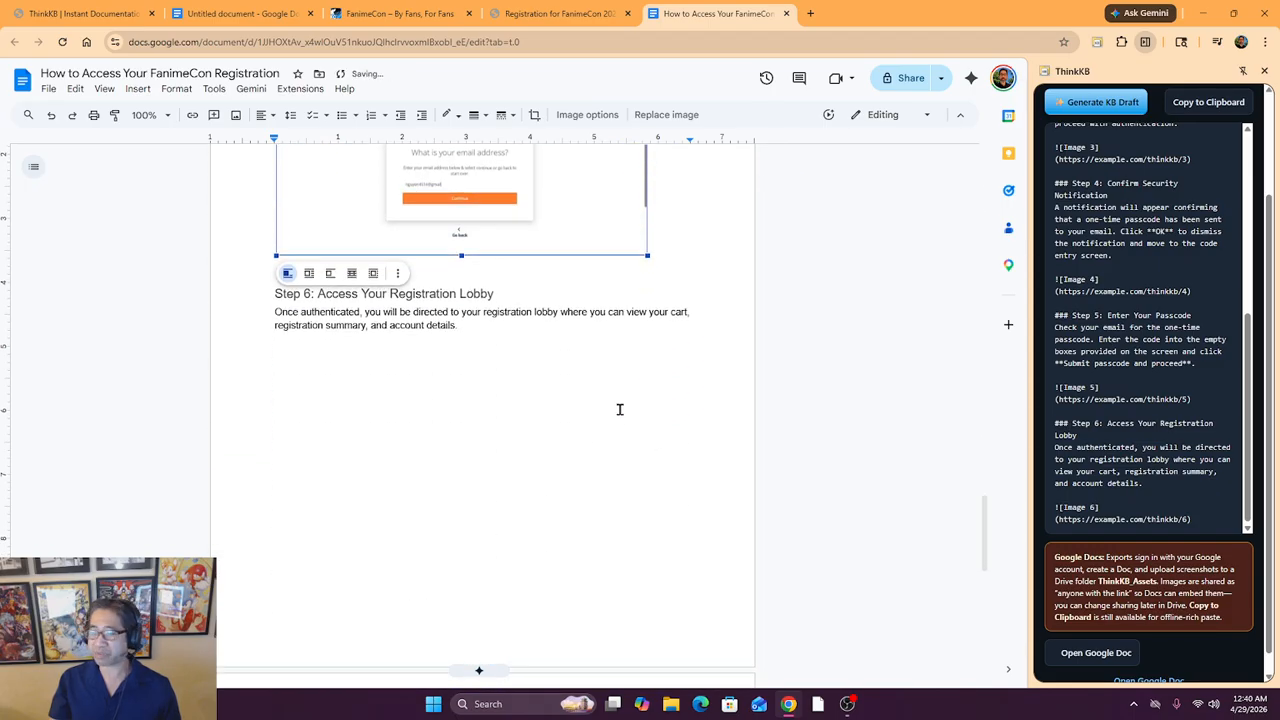
scroll(607, 367, down, 5)
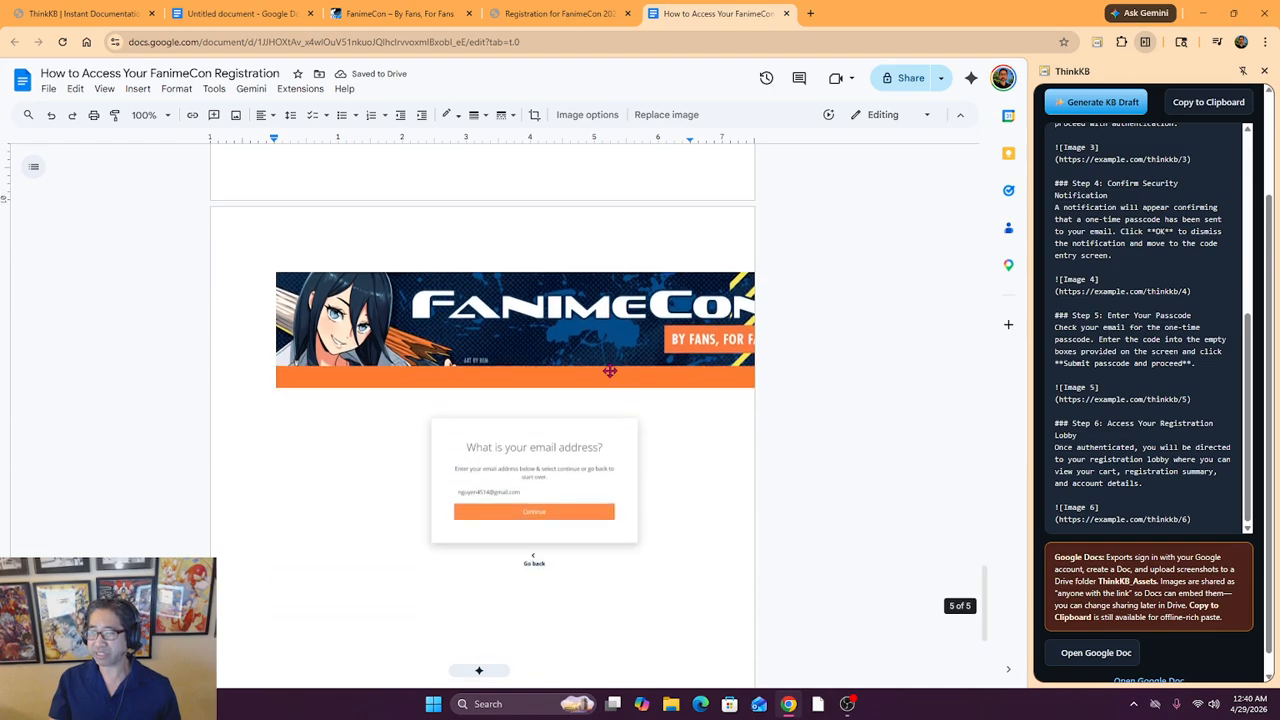
click(683, 474)
drag(795, 591, 632, 488)
- Check the resized screenshots from Step 6 back to Step 4 against their instructions, selecting the Step 4 screenshot
scroll(628, 480, up, 1)
scroll(623, 481, up, 9)
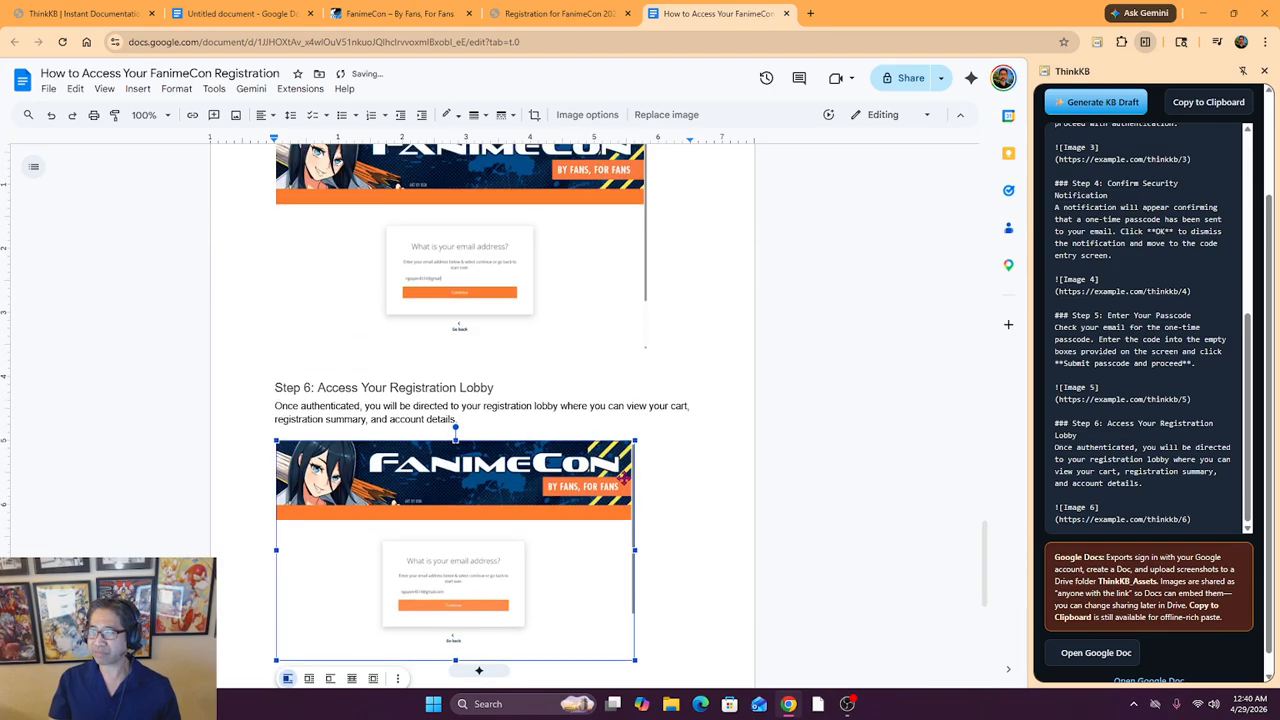
scroll(623, 481, down, 5)
scroll(623, 478, up, 9)
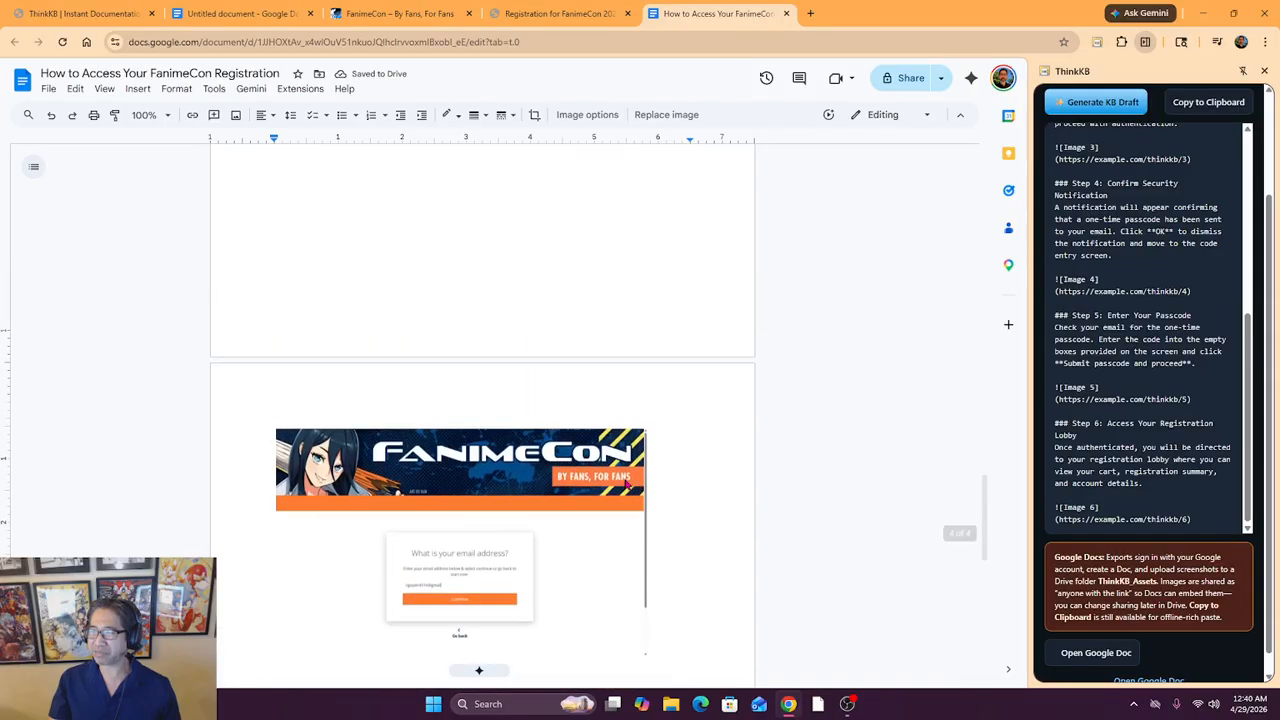
scroll(585, 452, up, 1)
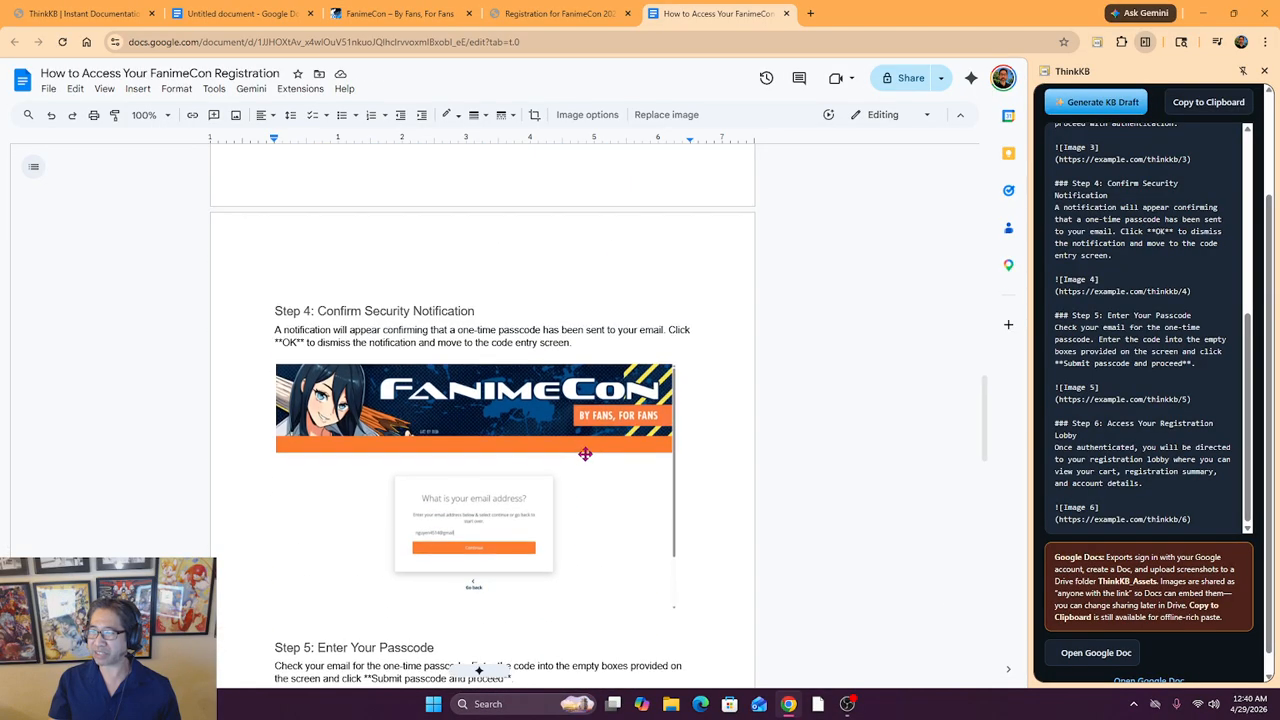
click(592, 455)
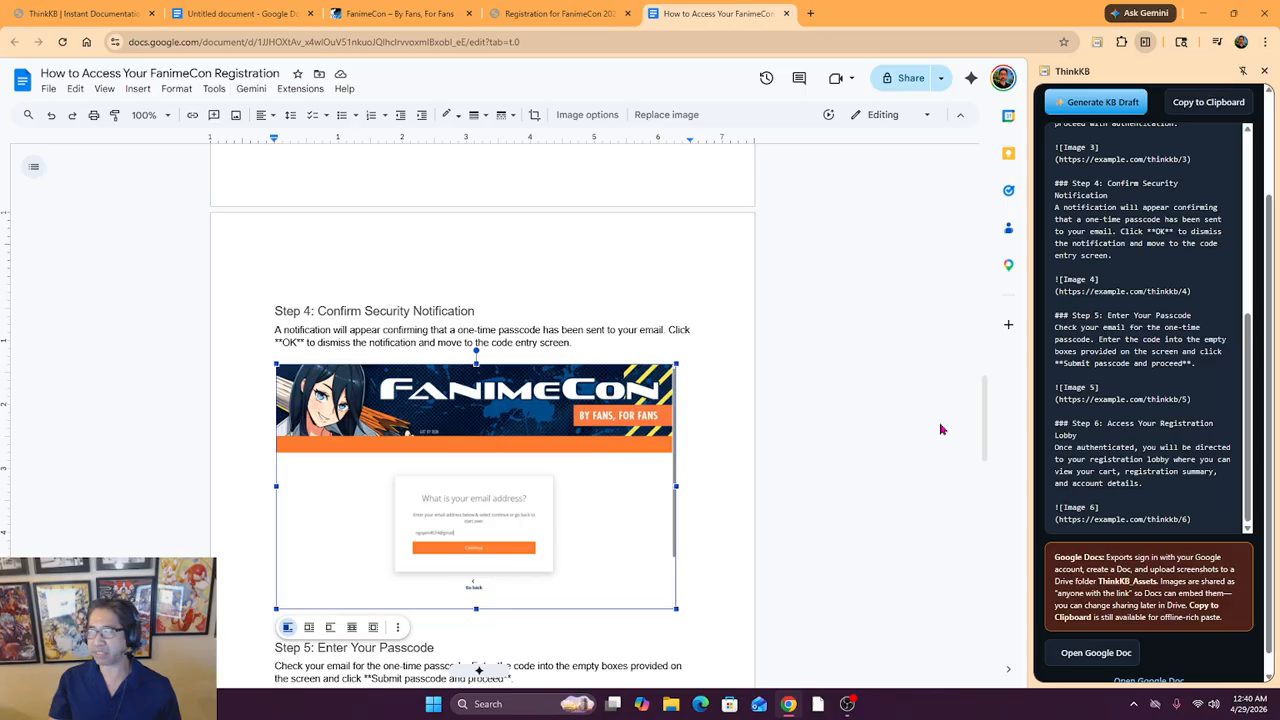
- Return to ThinkKB's recorded session and look through its captured steps and screenshots down to Step 18
scroll(1145, 400, up, 10)
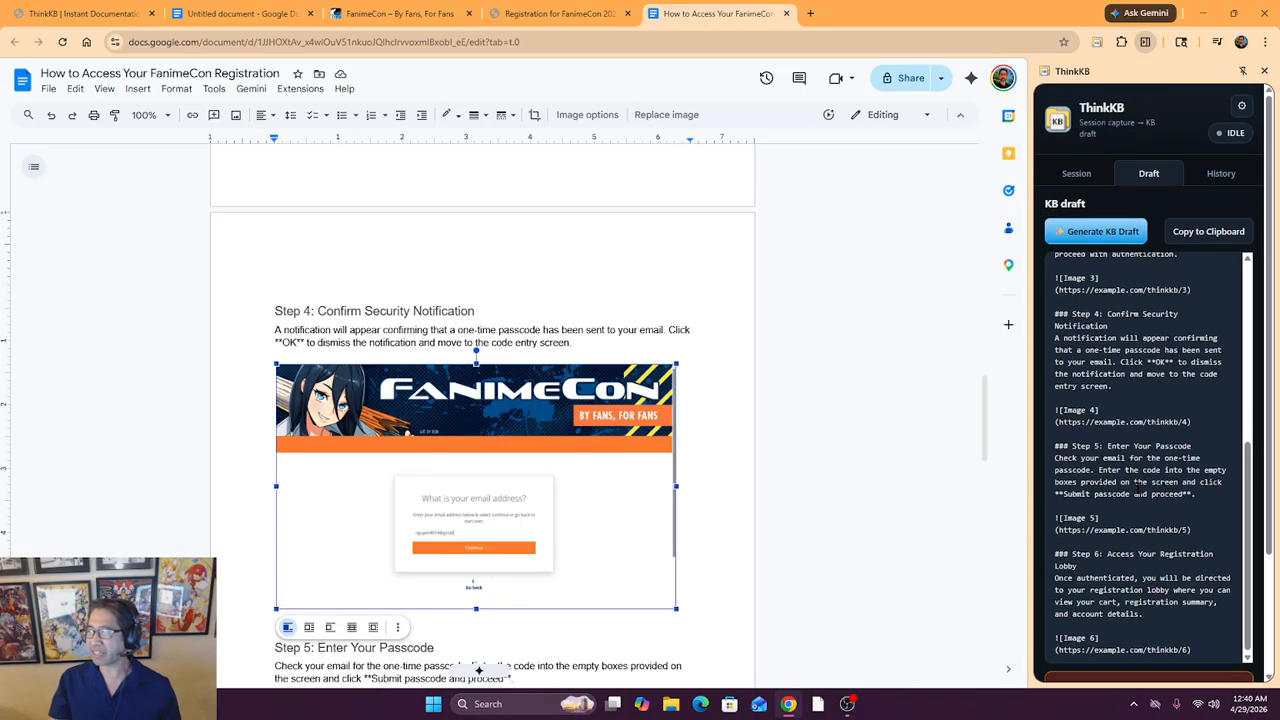
click(1078, 176)
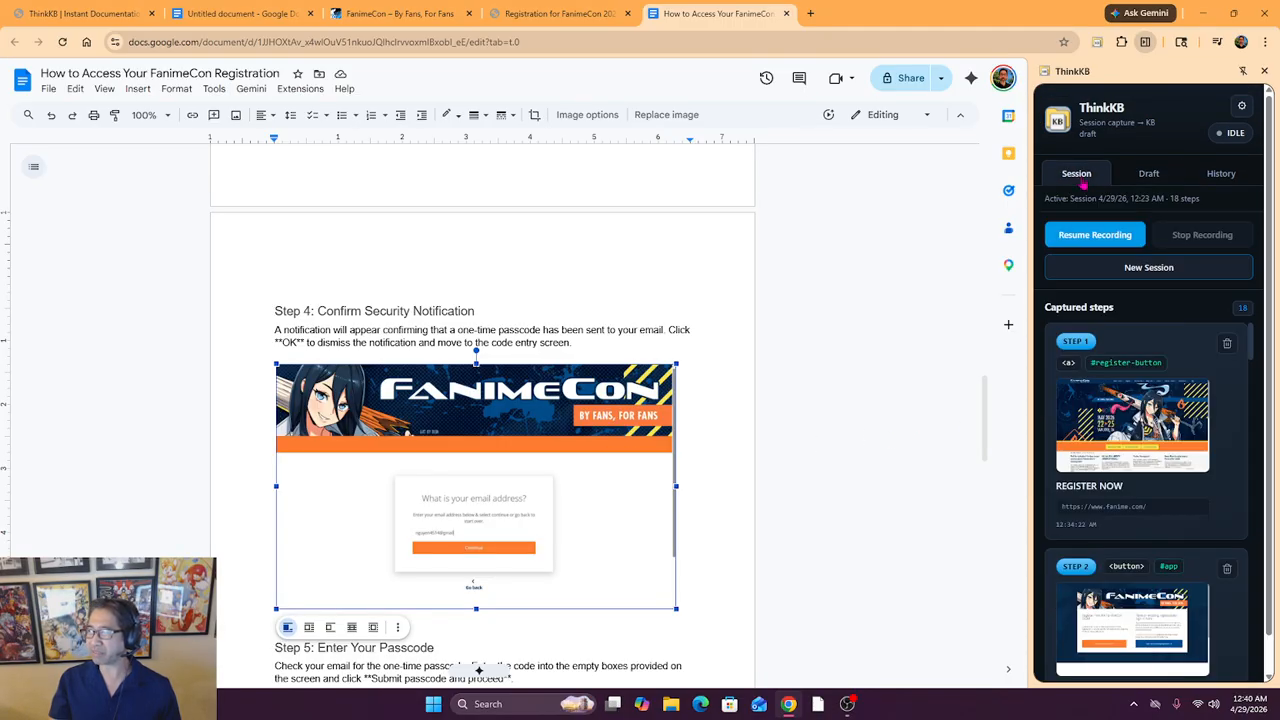
scroll(1145, 478, down, 20)
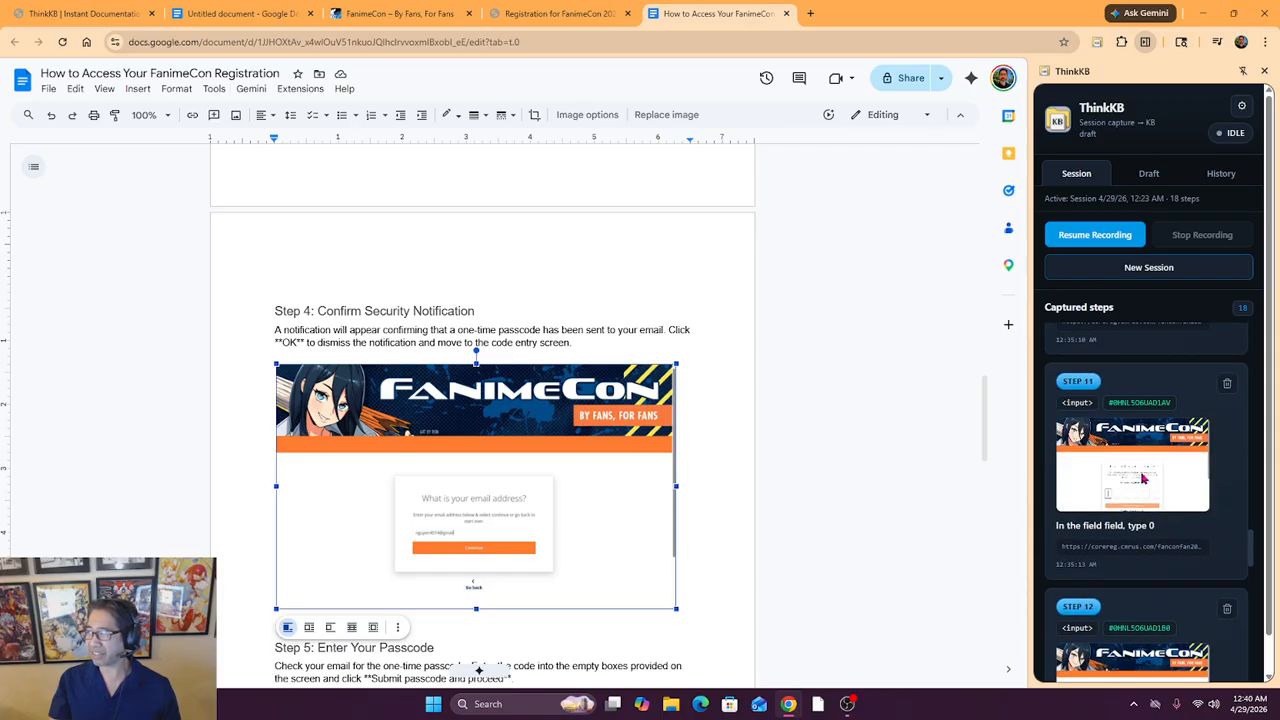
scroll(1141, 478, down, 12)
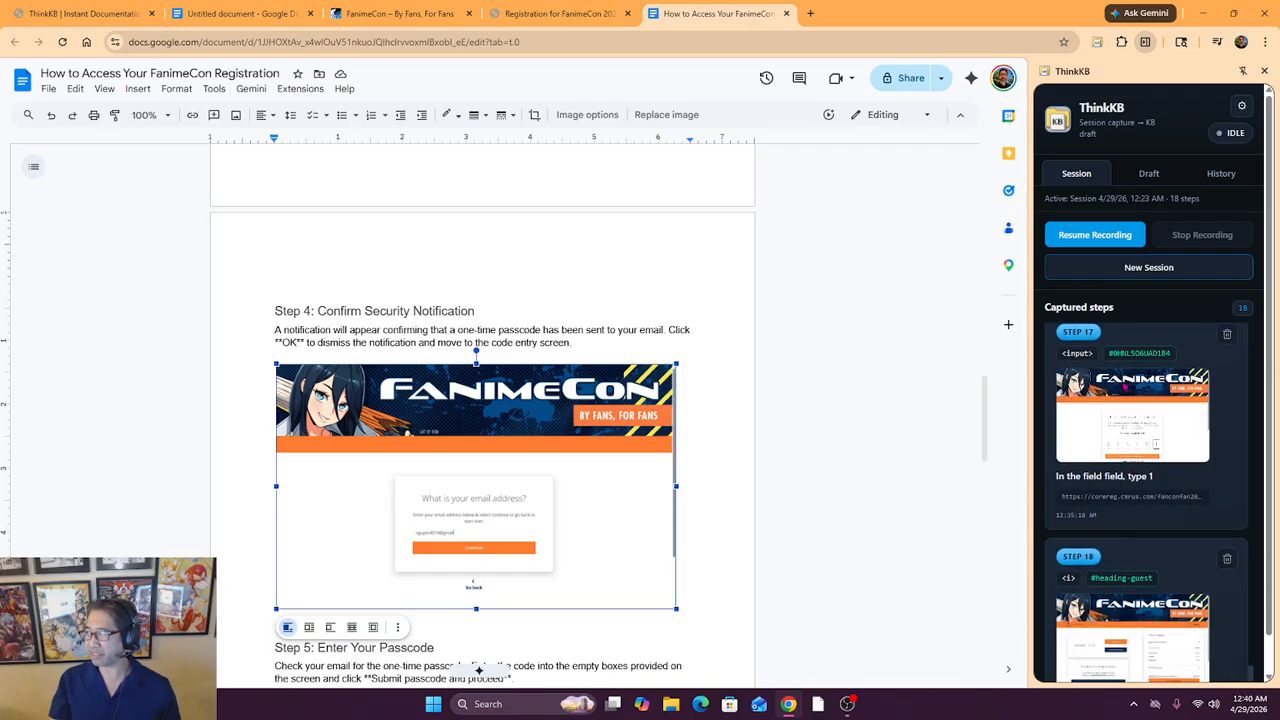
scroll(1122, 434, down, 1)
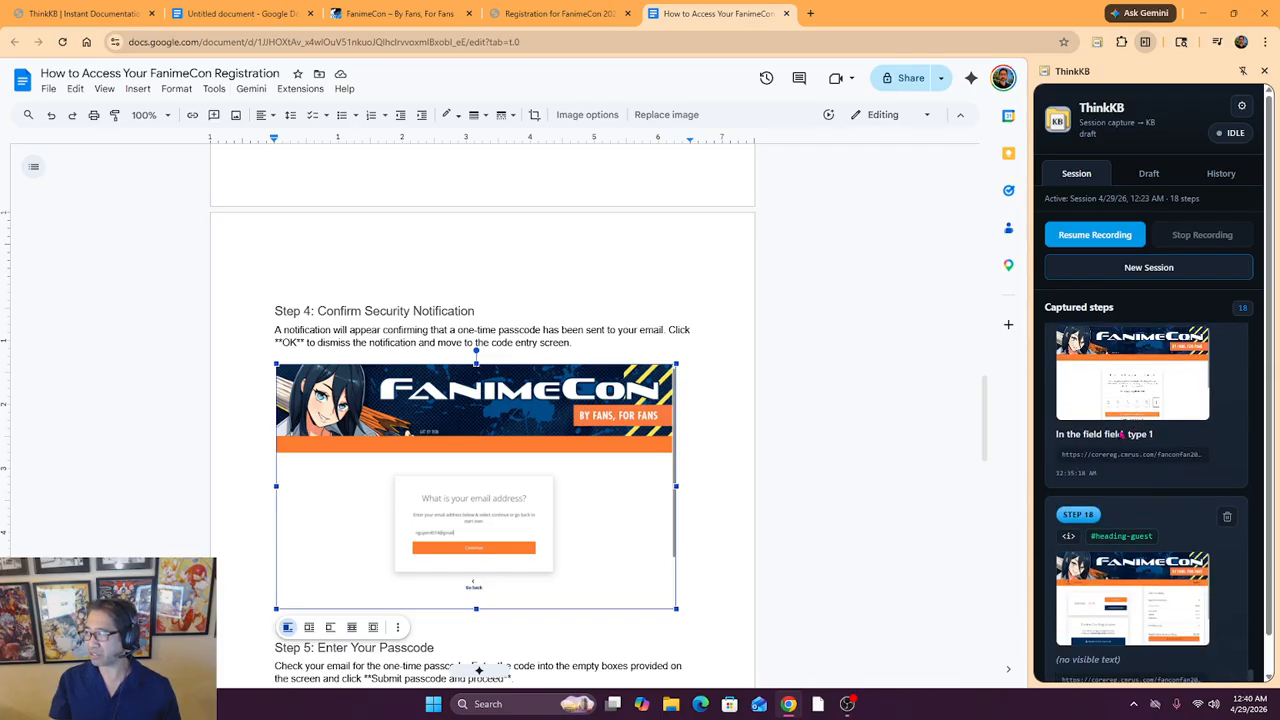
- Replace the screenshot under Step 6: Access Your Registration Lobby with a copy of ThinkKB's captured Step 18 image
right_click(1113, 595)
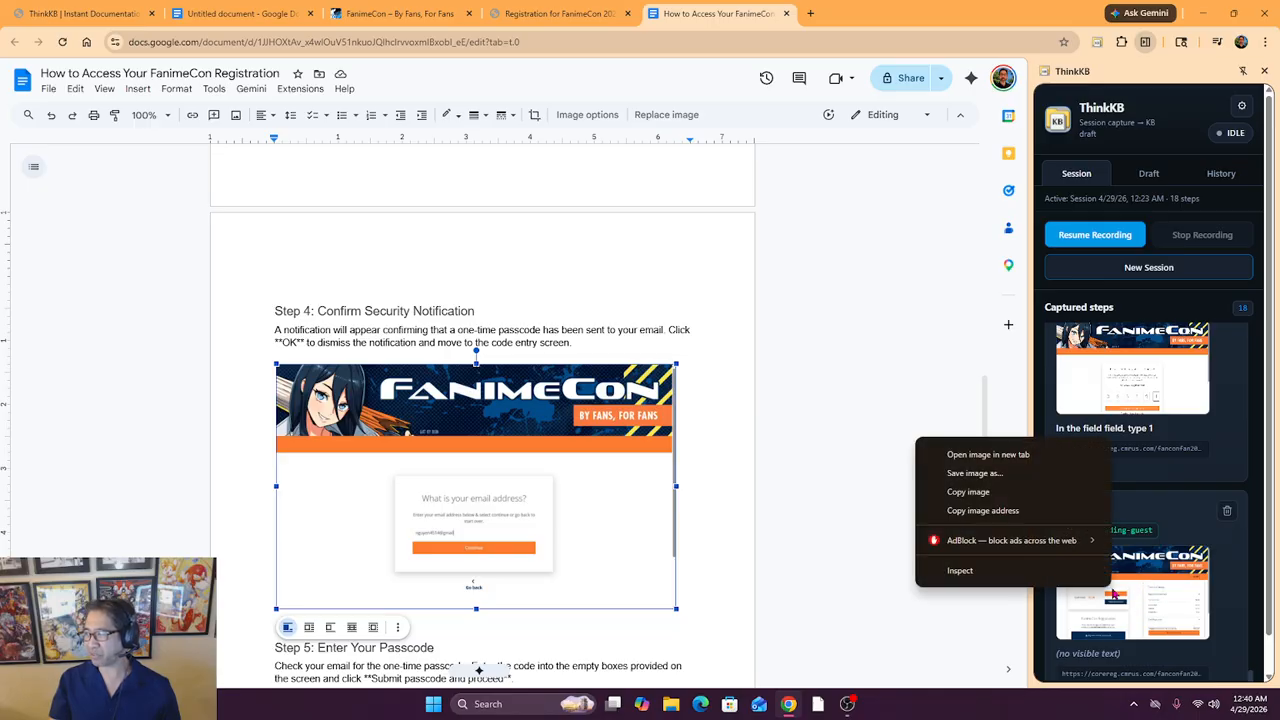
click(930, 490)
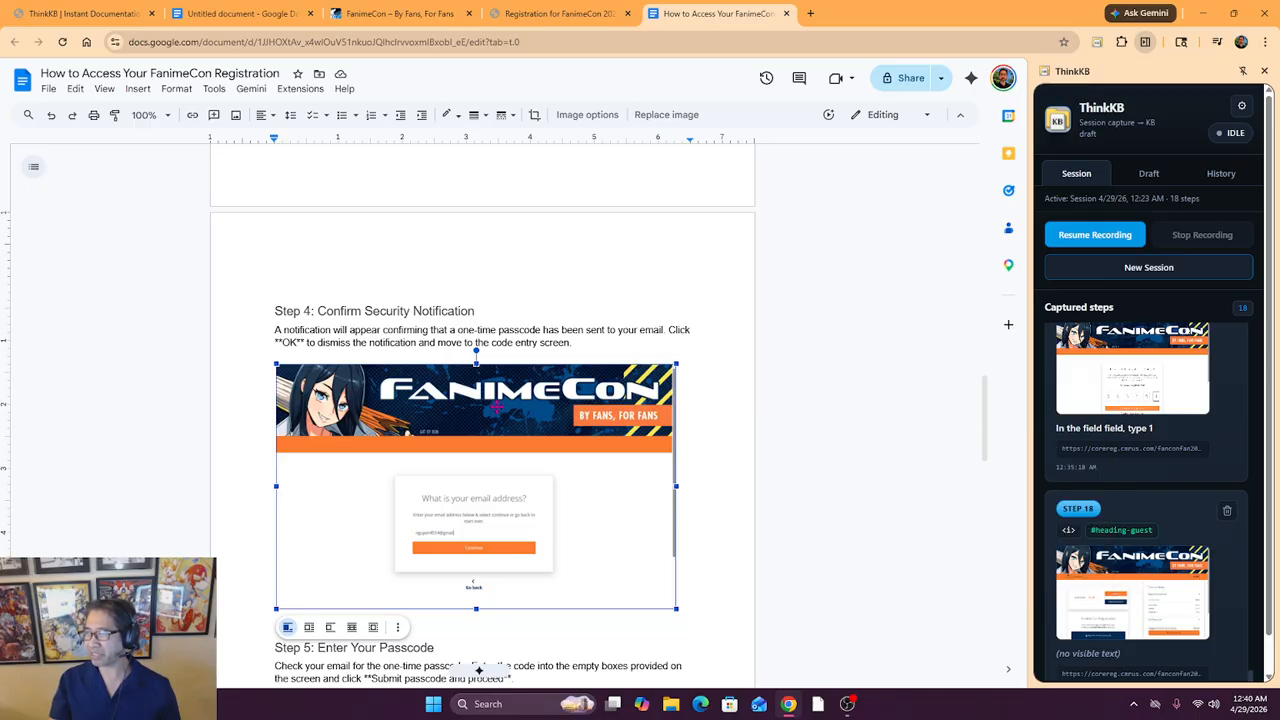
scroll(500, 410, down, 12)
scroll(503, 420, up, 3)
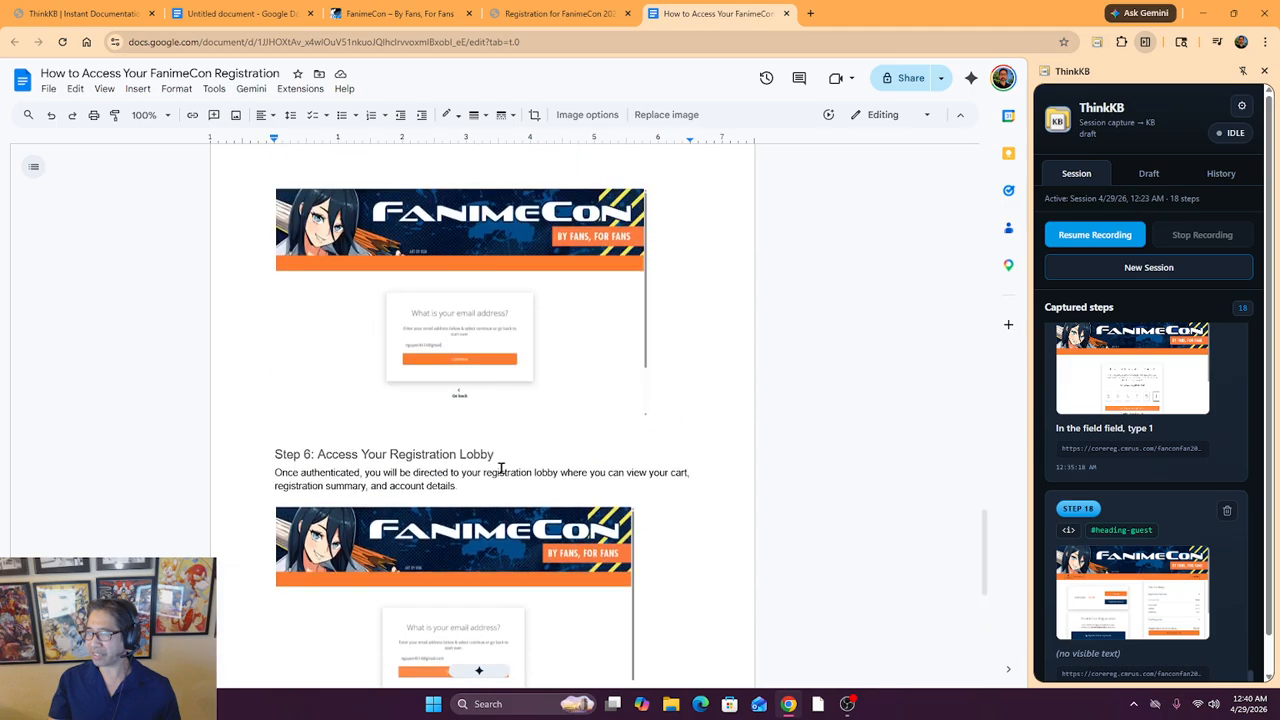
scroll(503, 460, down, 3)
click(497, 394)
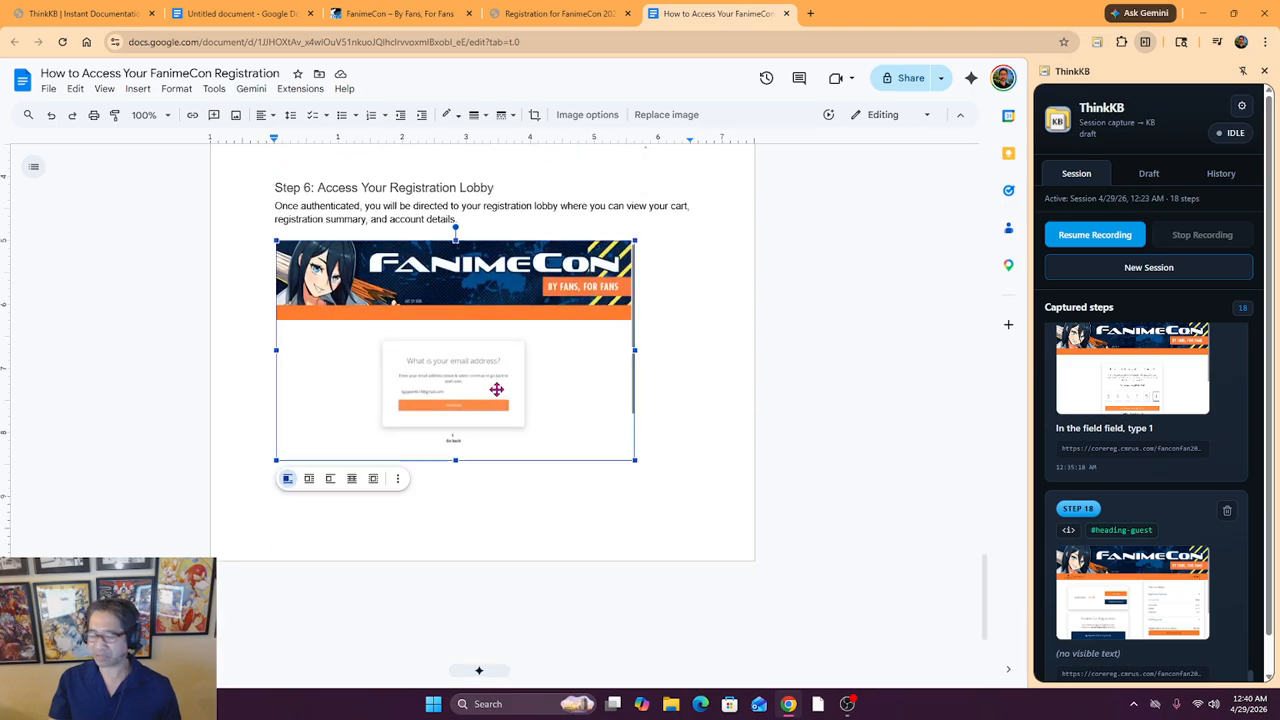
key(ctrl+v)
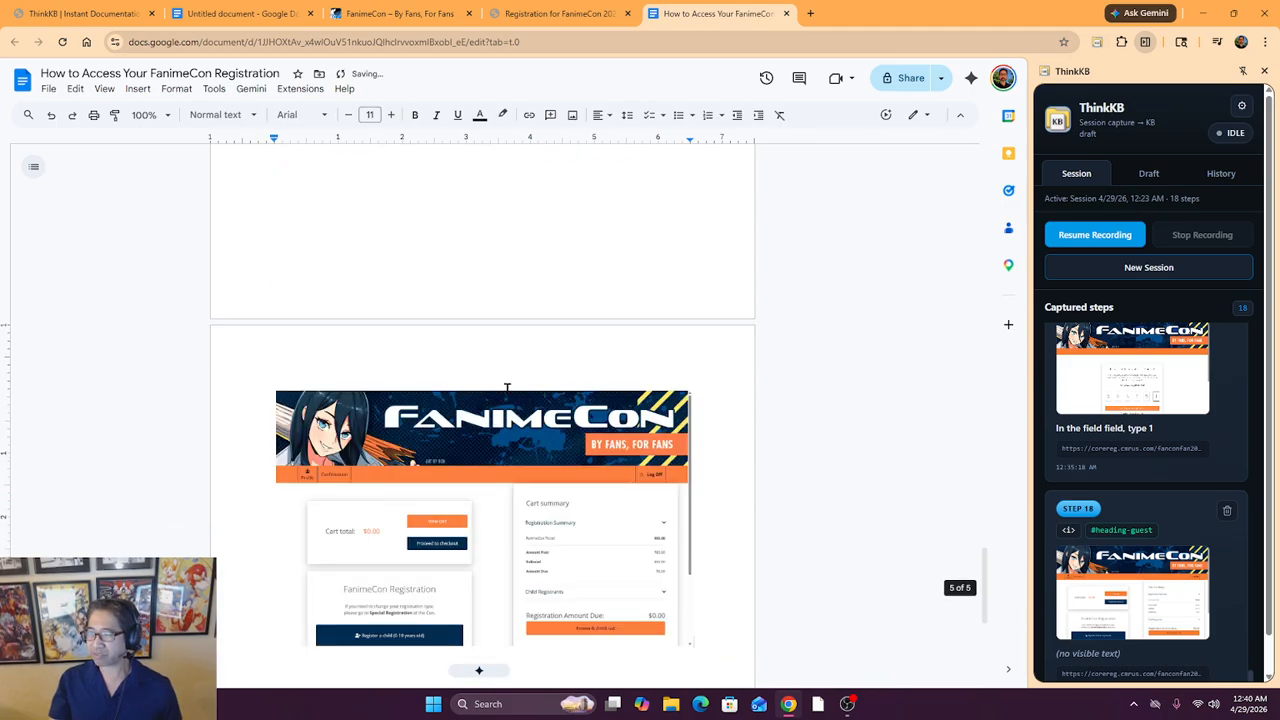
- Shrink the new registration lobby screenshot proportionally so it fits on the same page beneath the Step 6 instructions
scroll(529, 440, up, 4)
scroll(530, 446, down, 5)
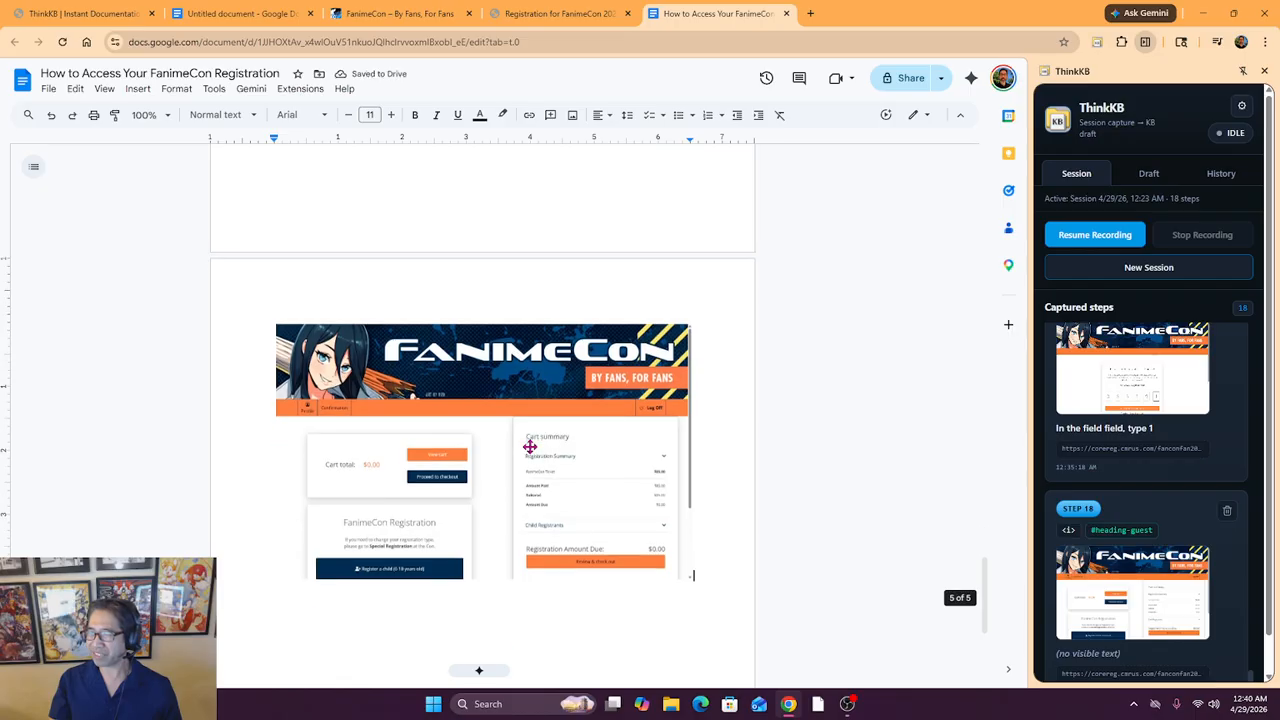
click(530, 446)
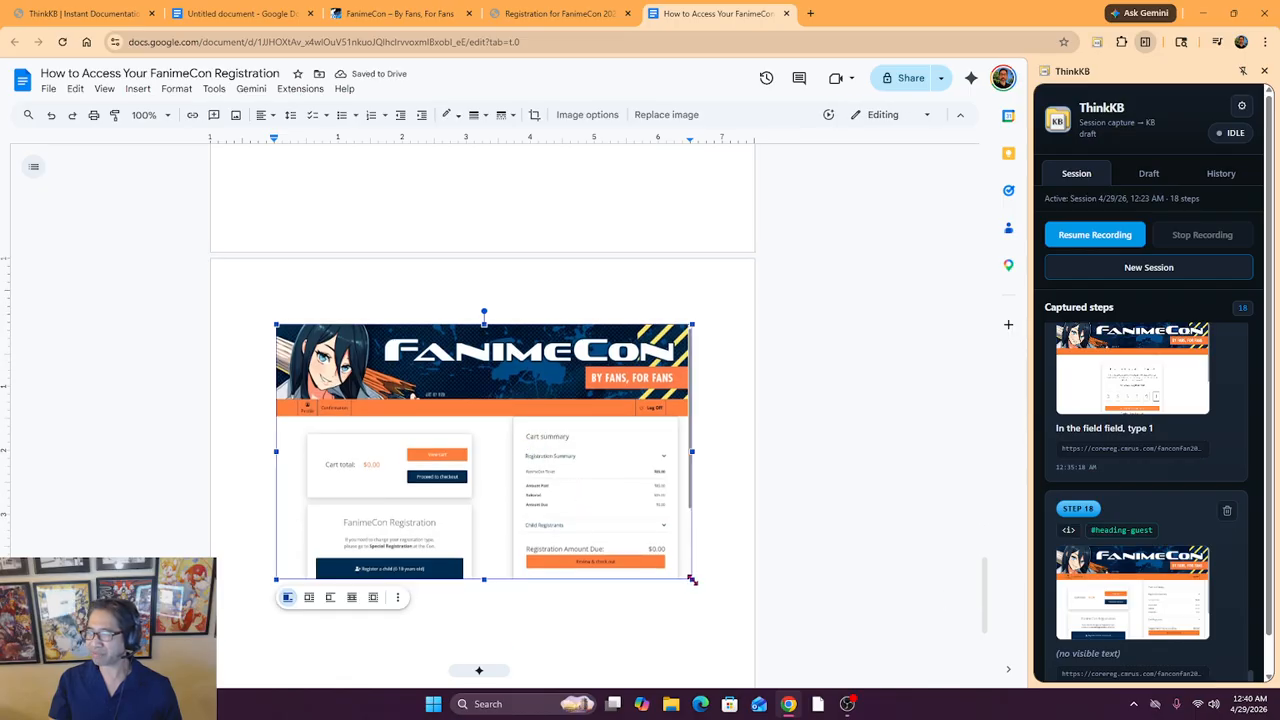
drag(692, 580, 647, 552)
scroll(638, 515, up, 4)
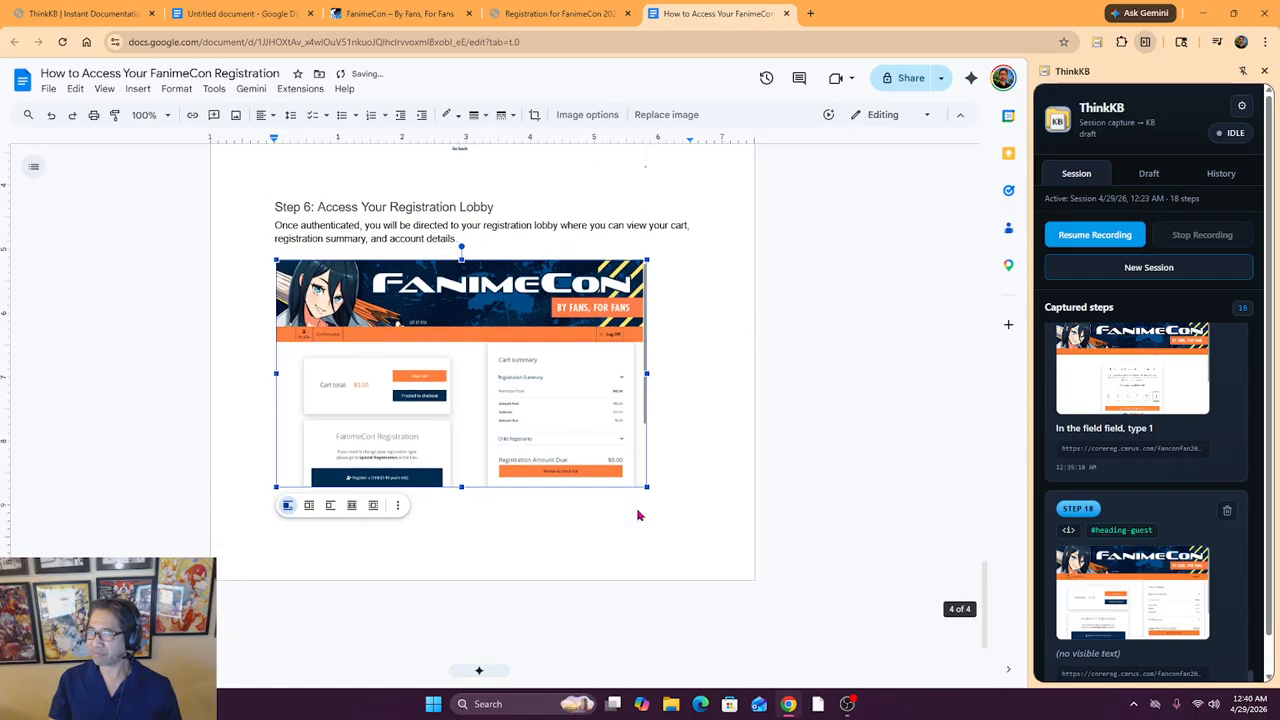
scroll(650, 500, up, 2)
click(677, 488)
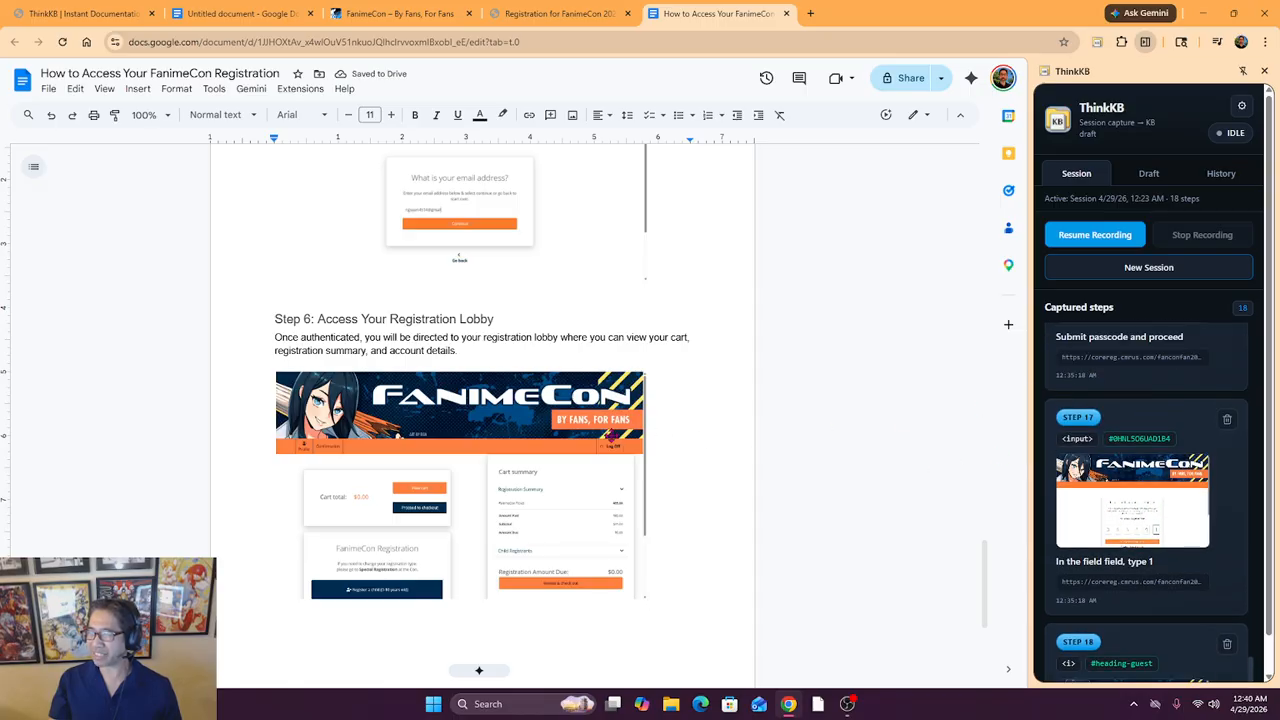
- Clear the entire document and replace its contents with a fresh copy of the KB draft from ThinkKB
scroll(611, 434, up, 5)
scroll(613, 435, up, 15)
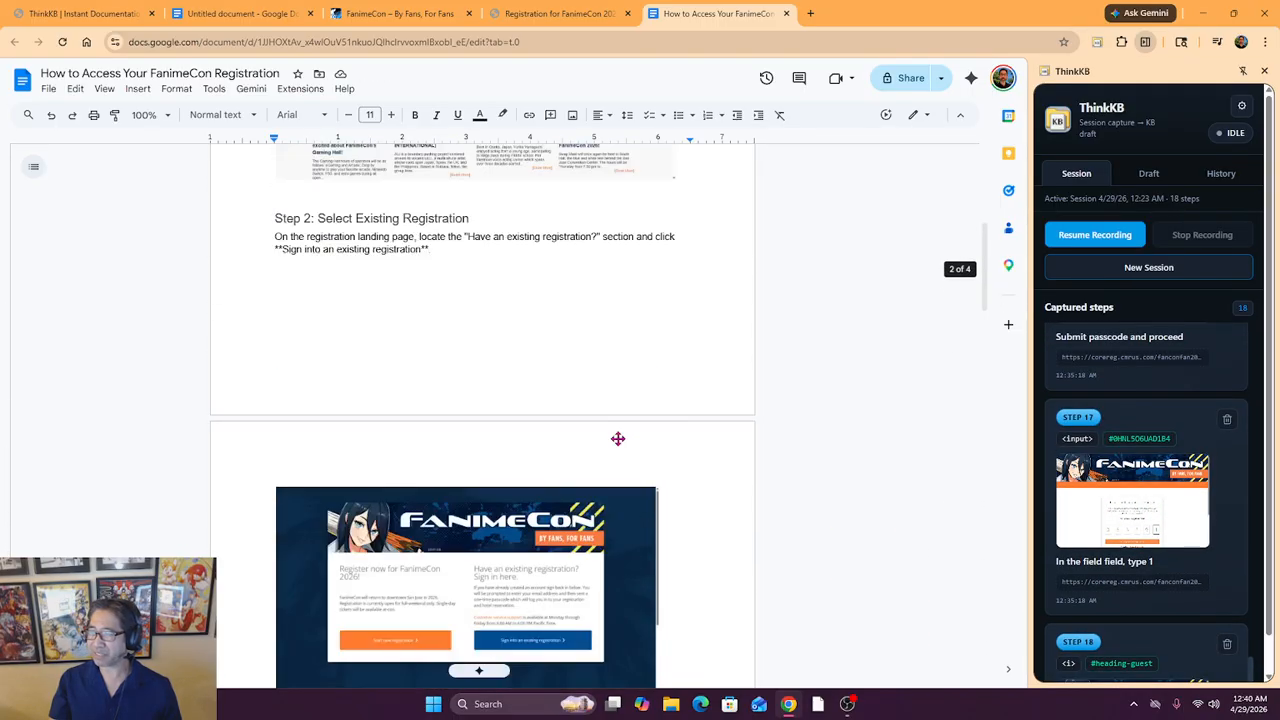
scroll(1146, 500, up, 10)
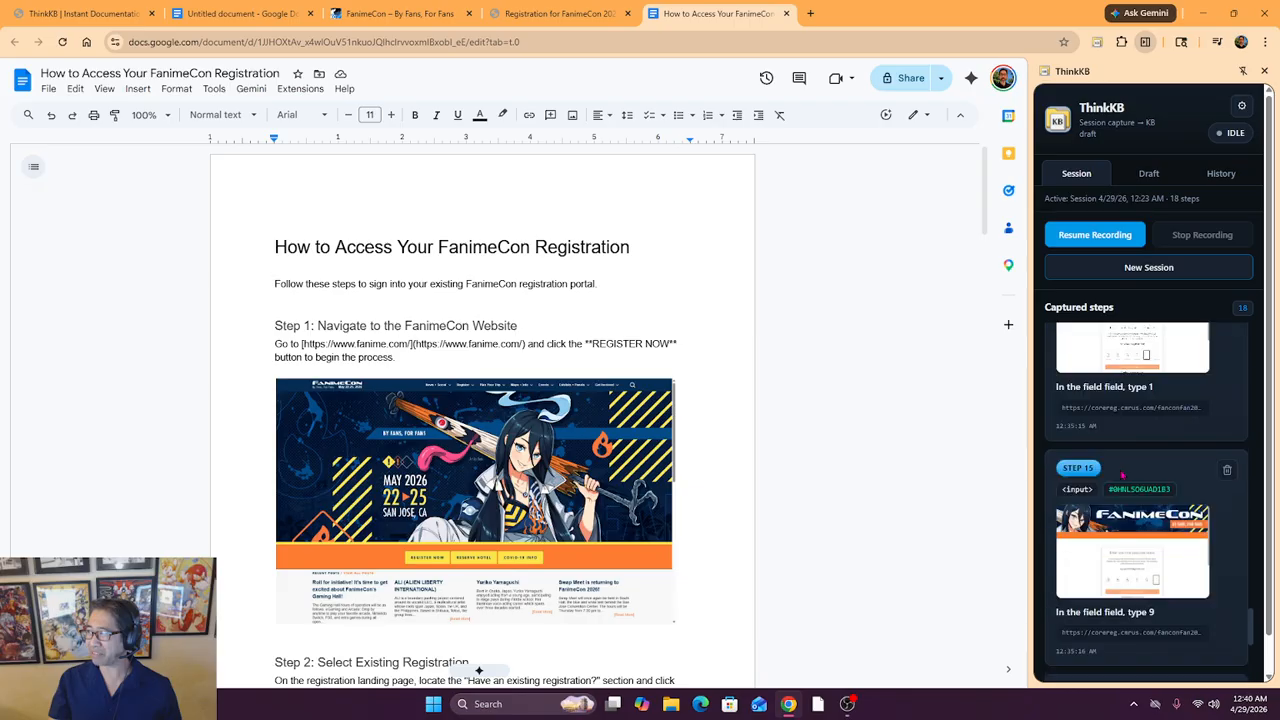
scroll(1122, 476, up, 12)
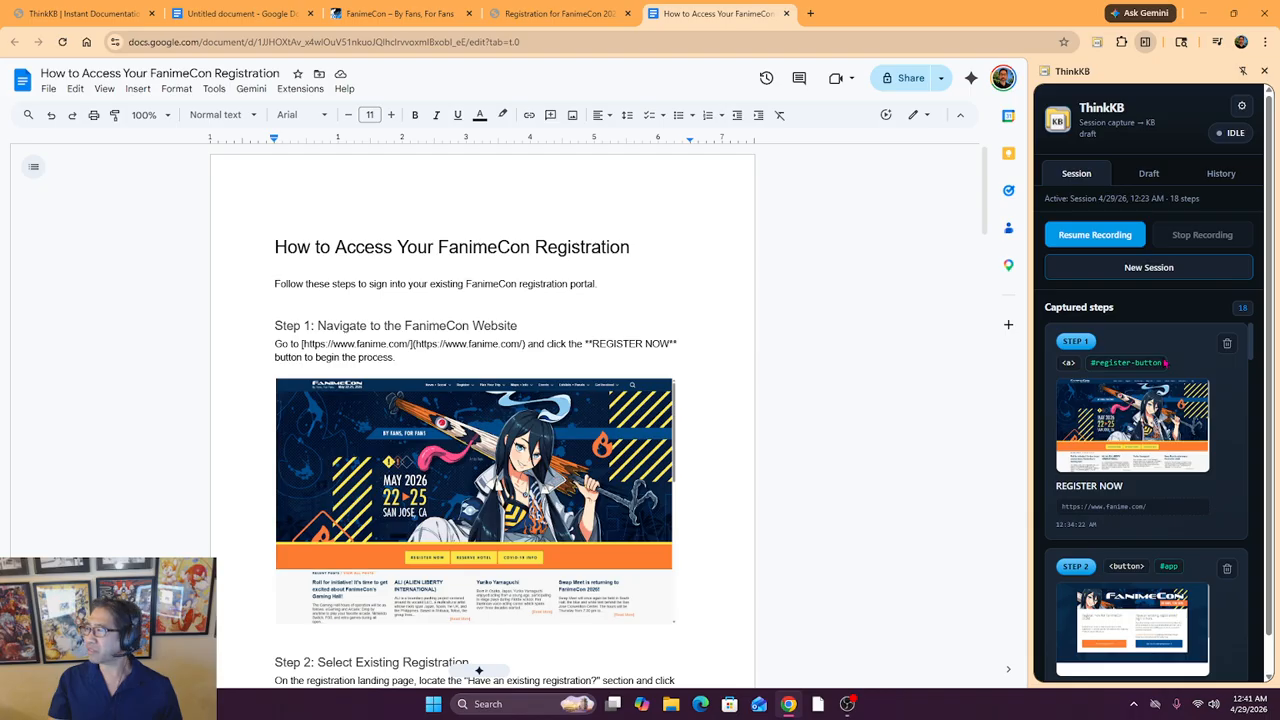
click(1152, 178)
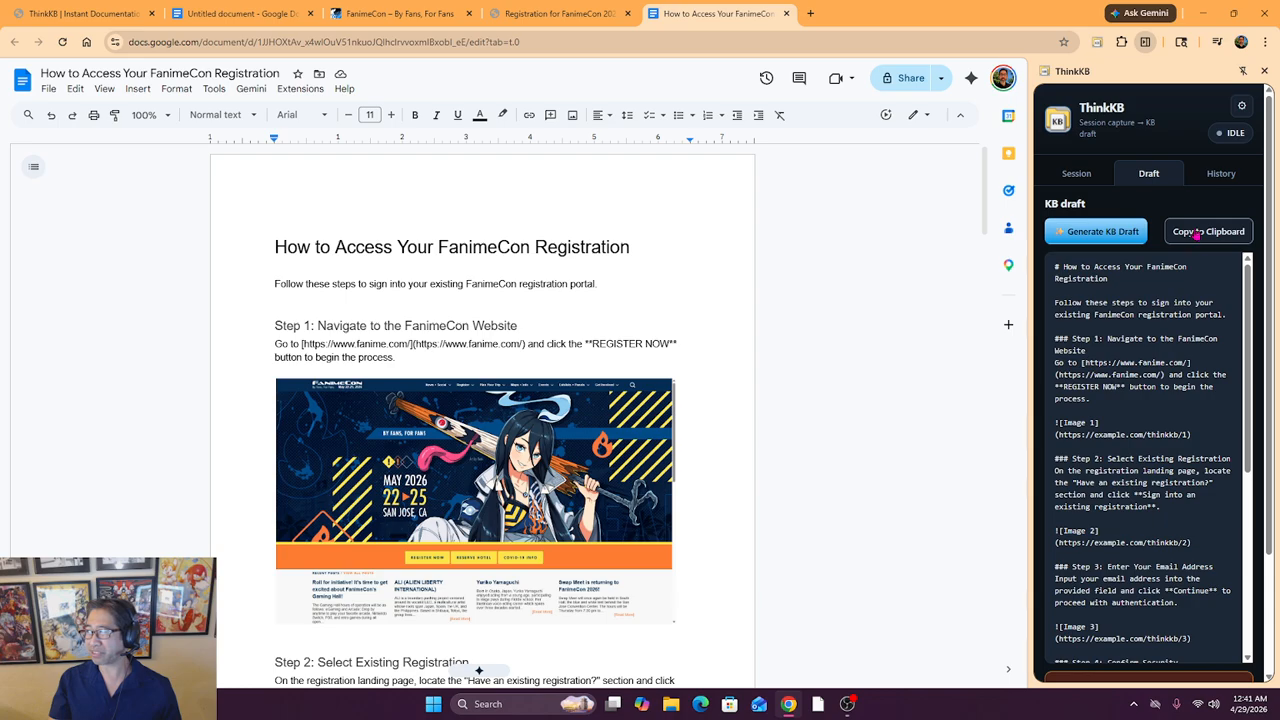
click(556, 249)
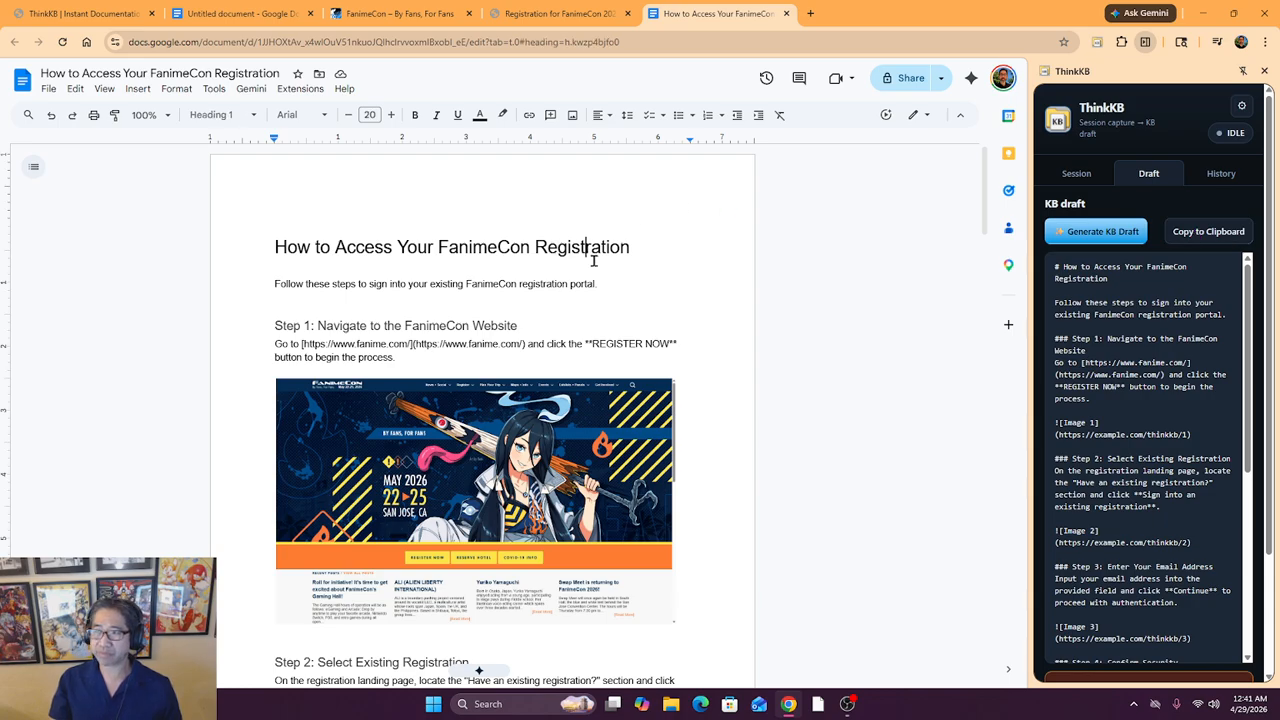
key(ctrl+a)
key(BackSpace)
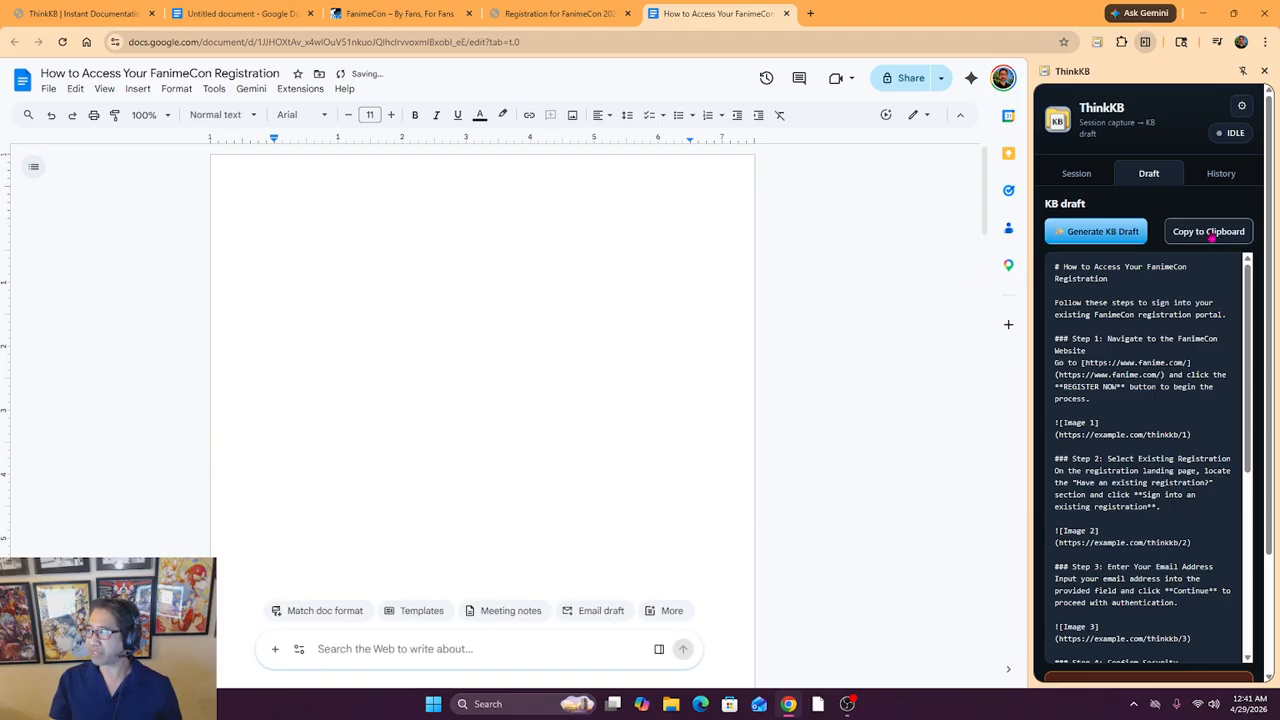
click(1212, 231)
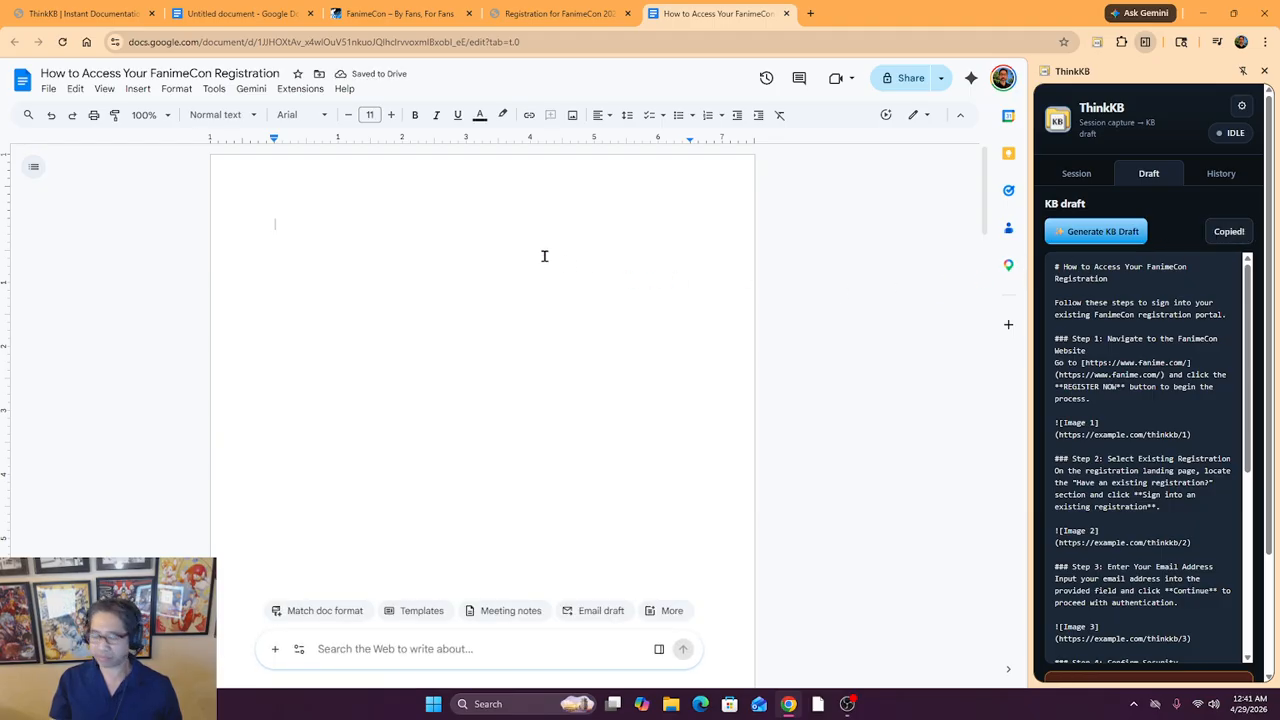
key(ctrl+v)
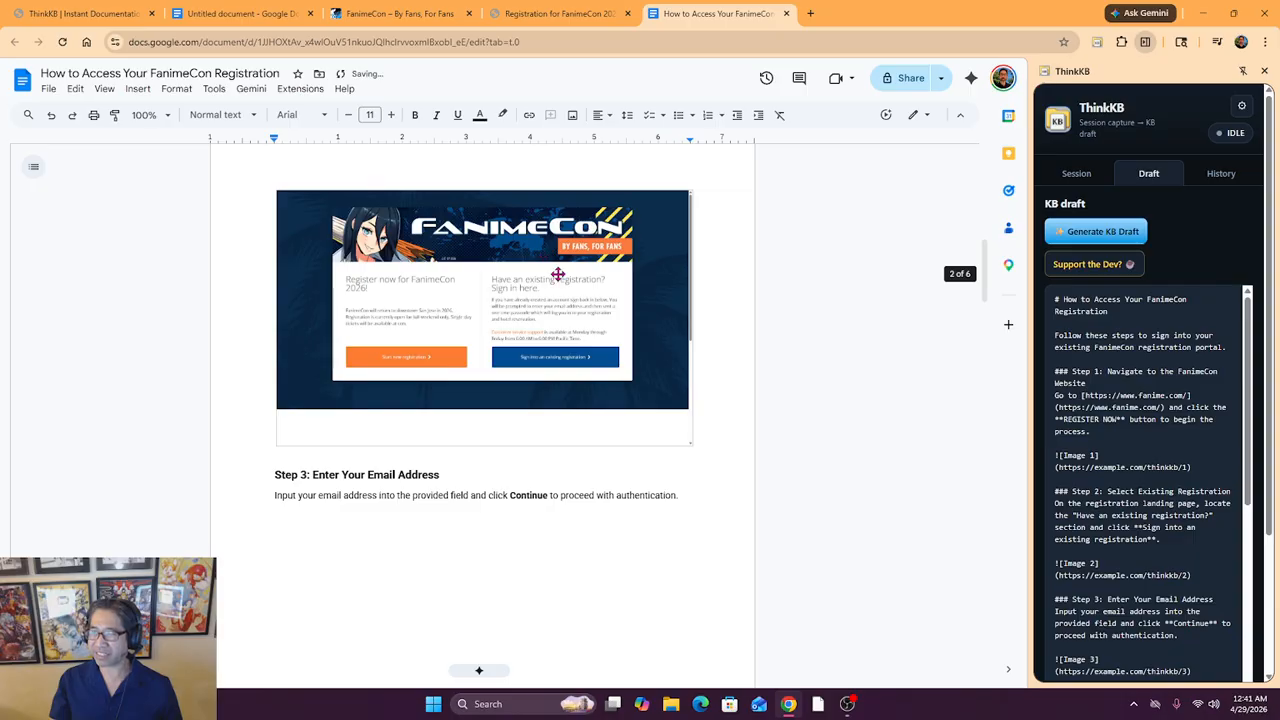
- Check the pasted draft's headings, bold text and screenshots from the title to the last page
scroll(577, 332, up, 10)
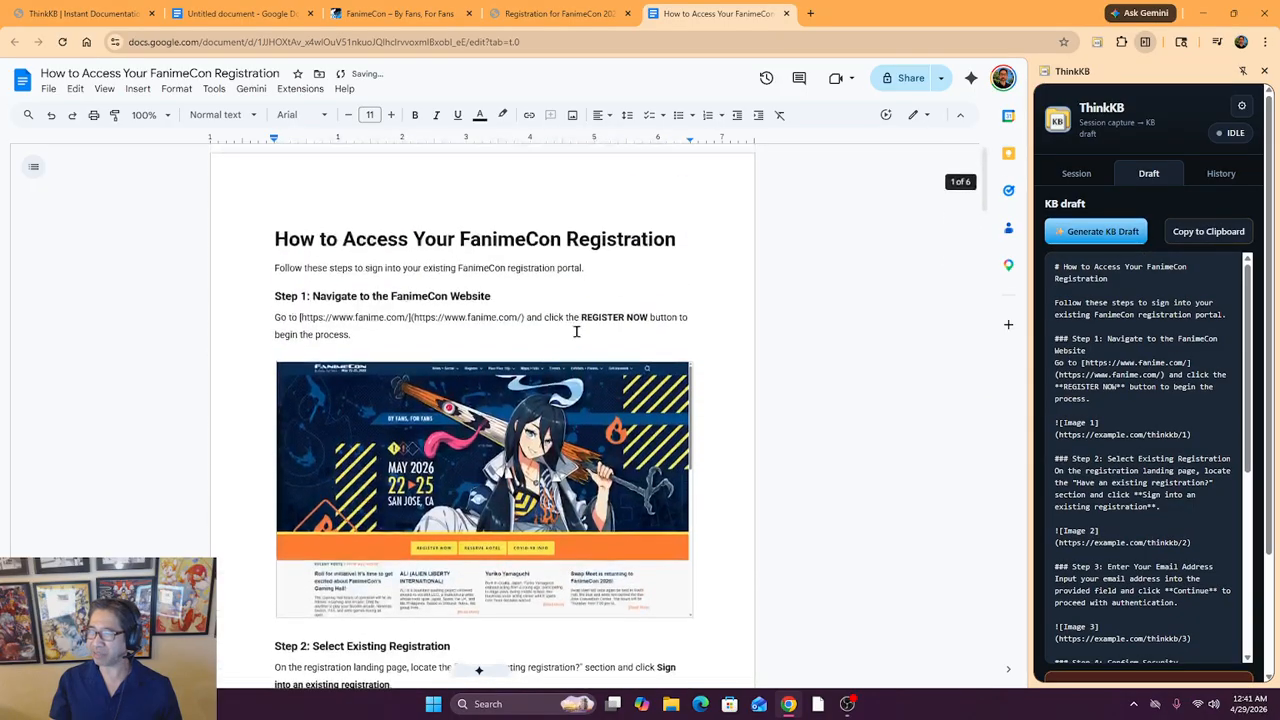
scroll(577, 332, down, 15)
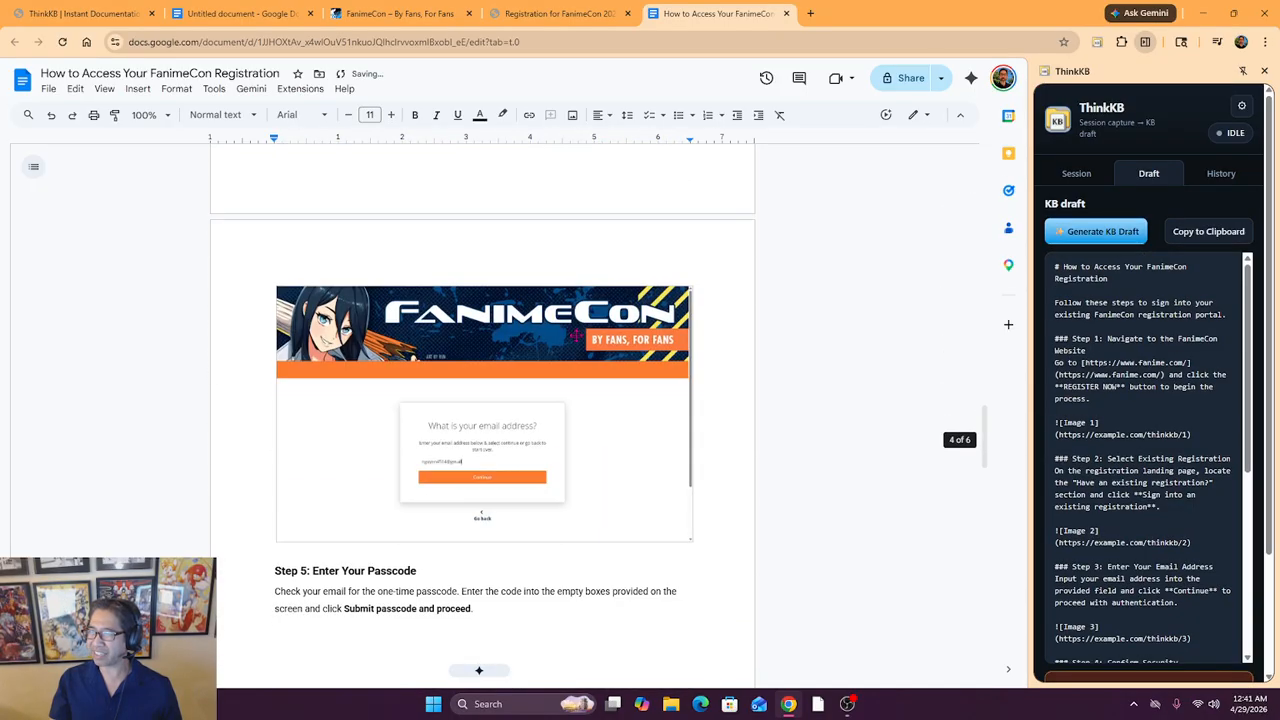
scroll(576, 335, down, 10)
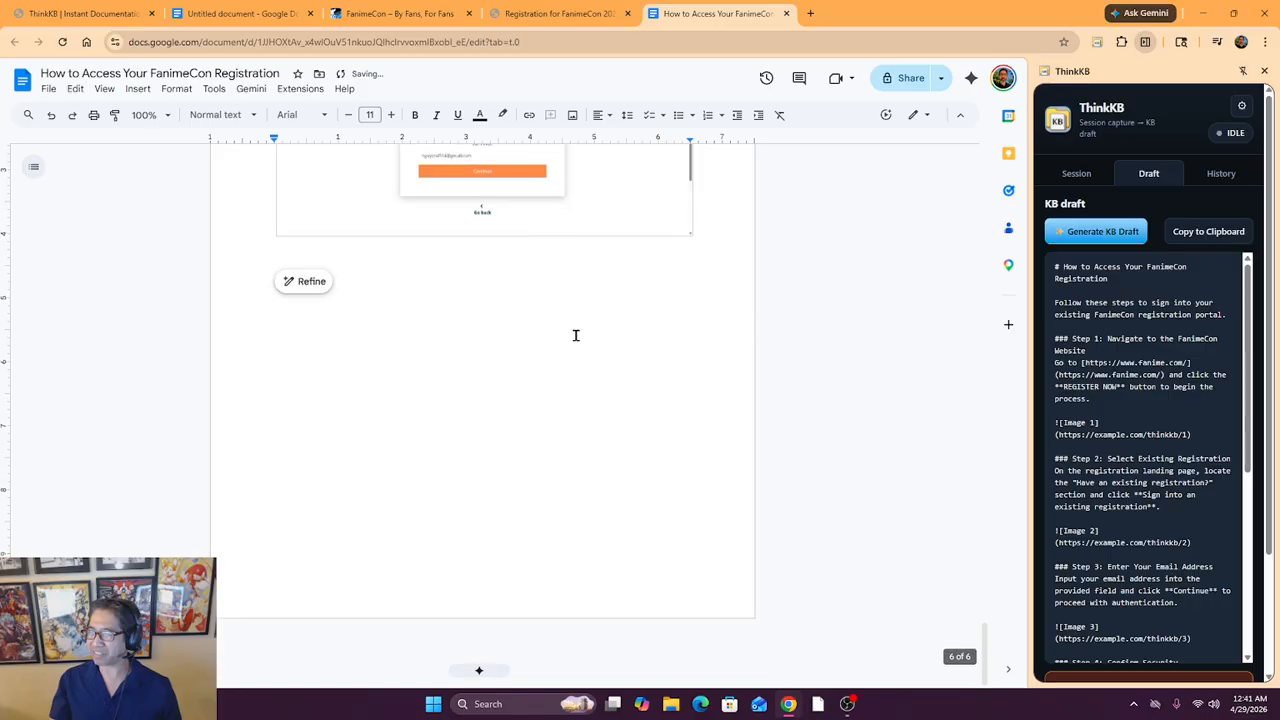
scroll(576, 335, up, 3)
scroll(575, 334, down, 3)
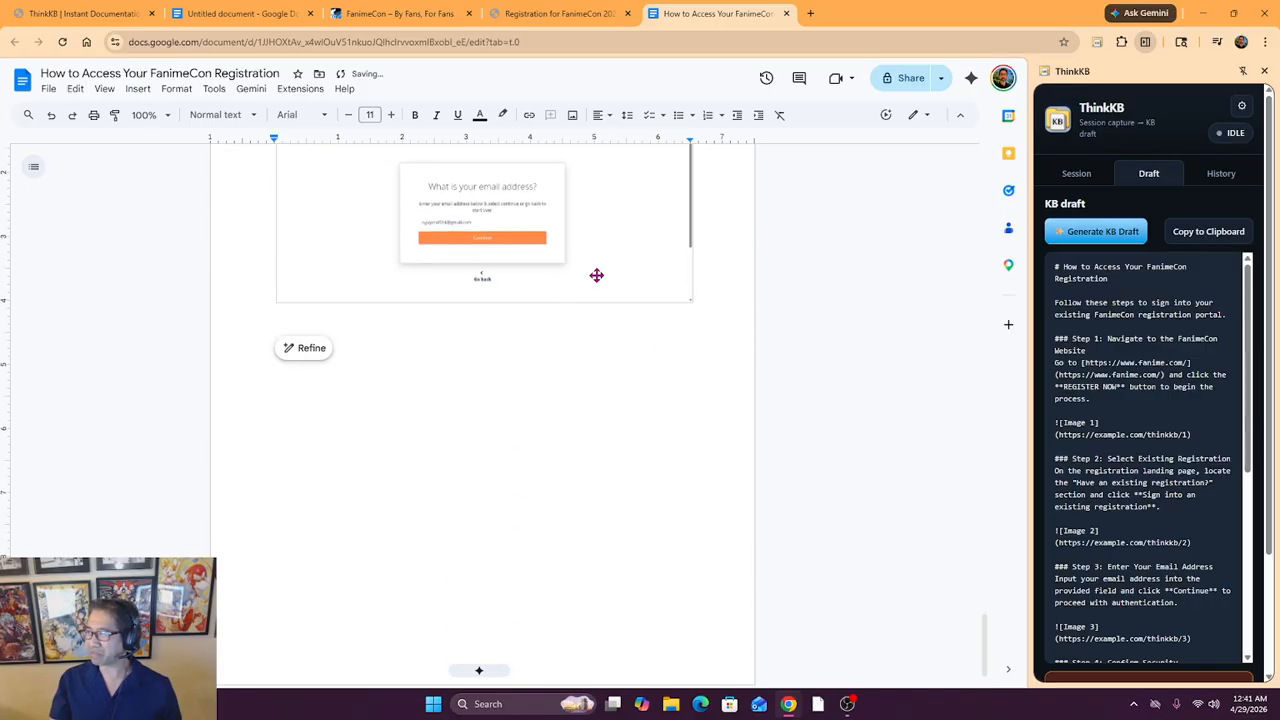
- Look through ThinkKB's captured steps and its list of recording sessions, returning to the session's first captured step
click(1074, 178)
scroll(1123, 431, down, 20)
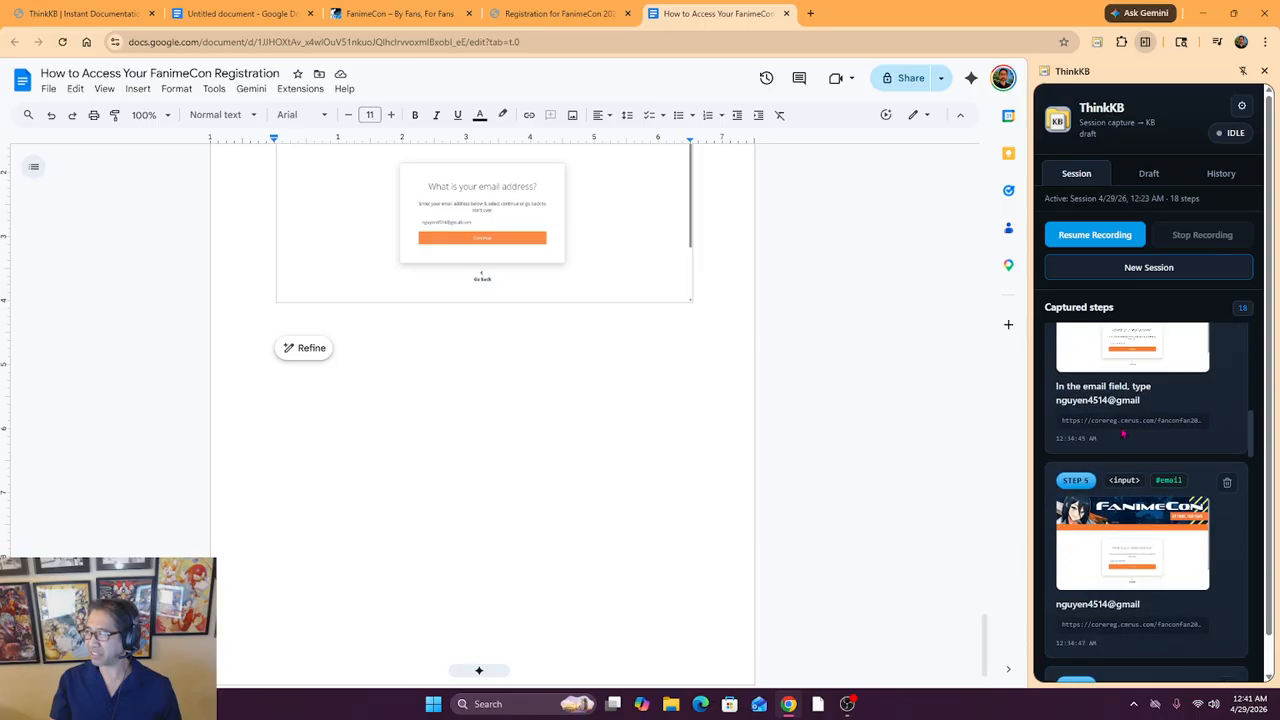
scroll(1146, 500, down, 10)
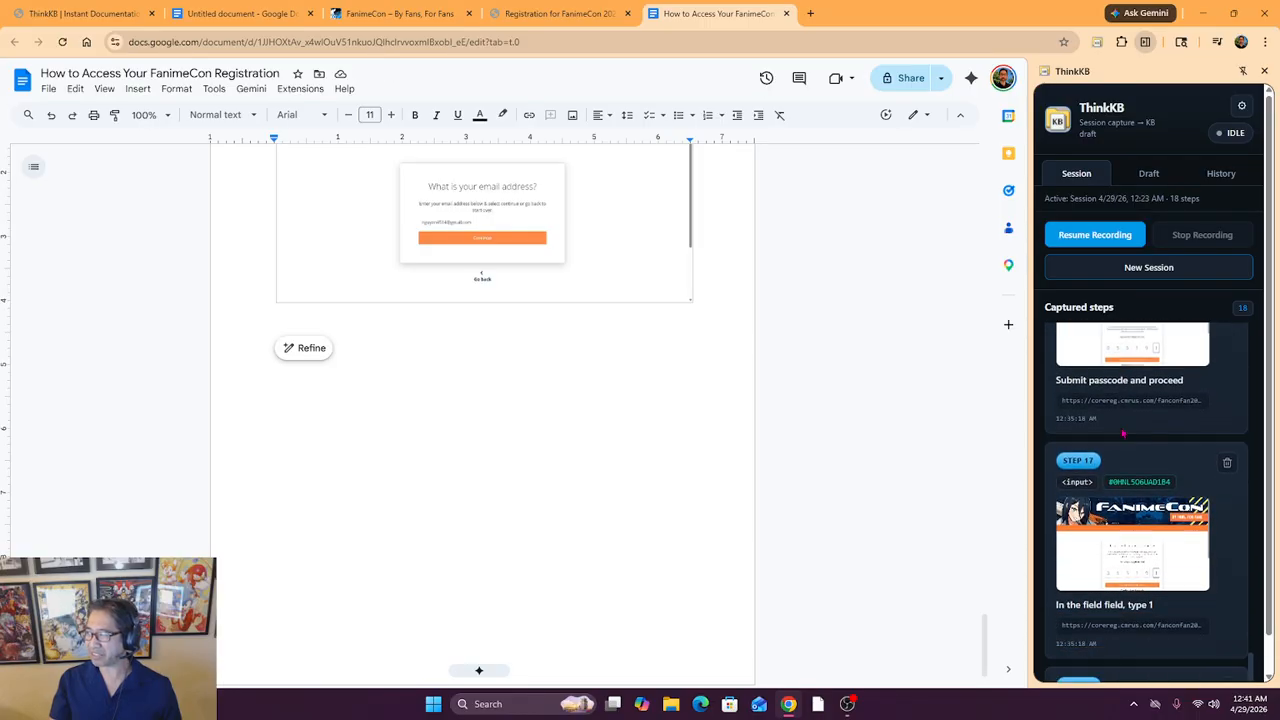
click(1221, 174)
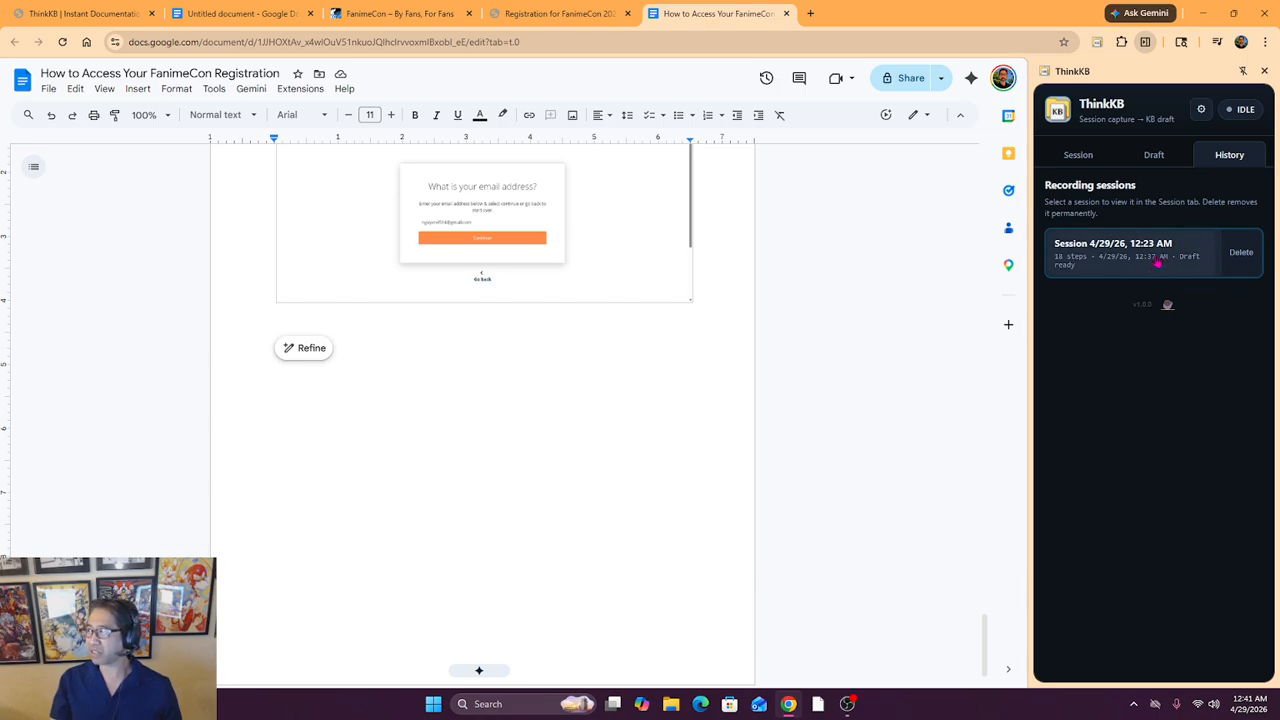
click(1082, 157)
scroll(1139, 339, up, 15)
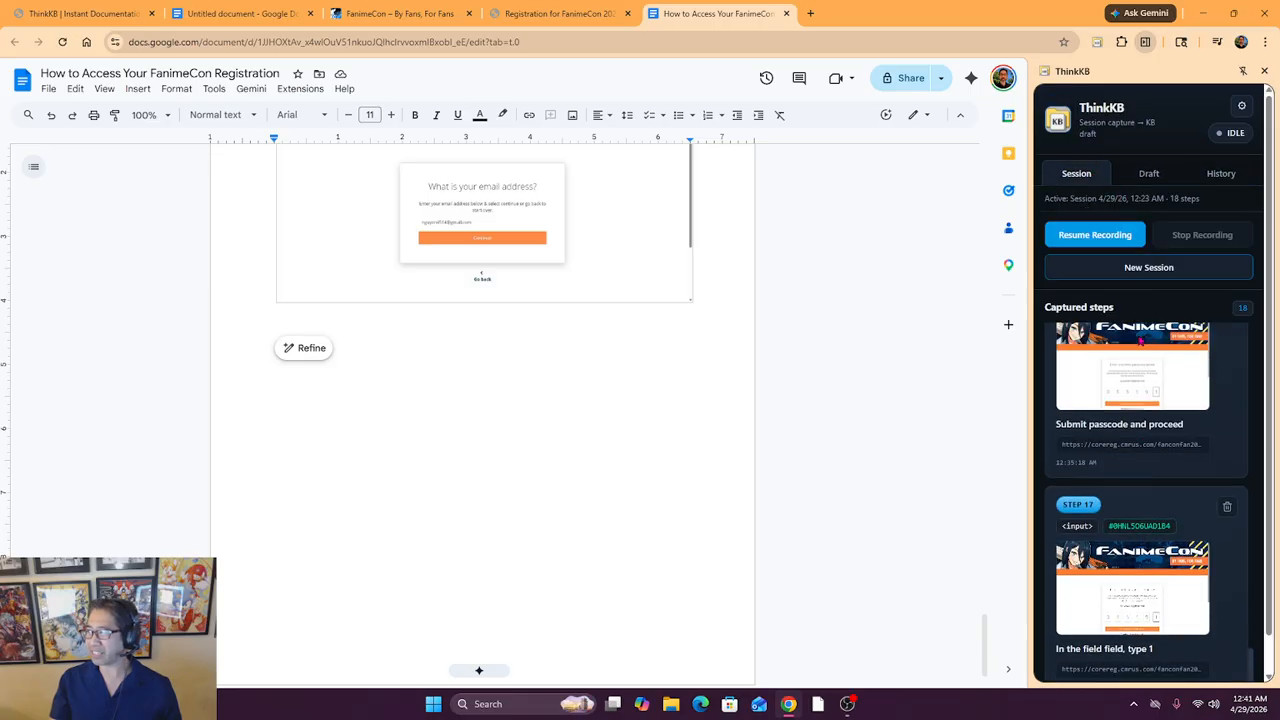
scroll(1144, 340, up, 15)
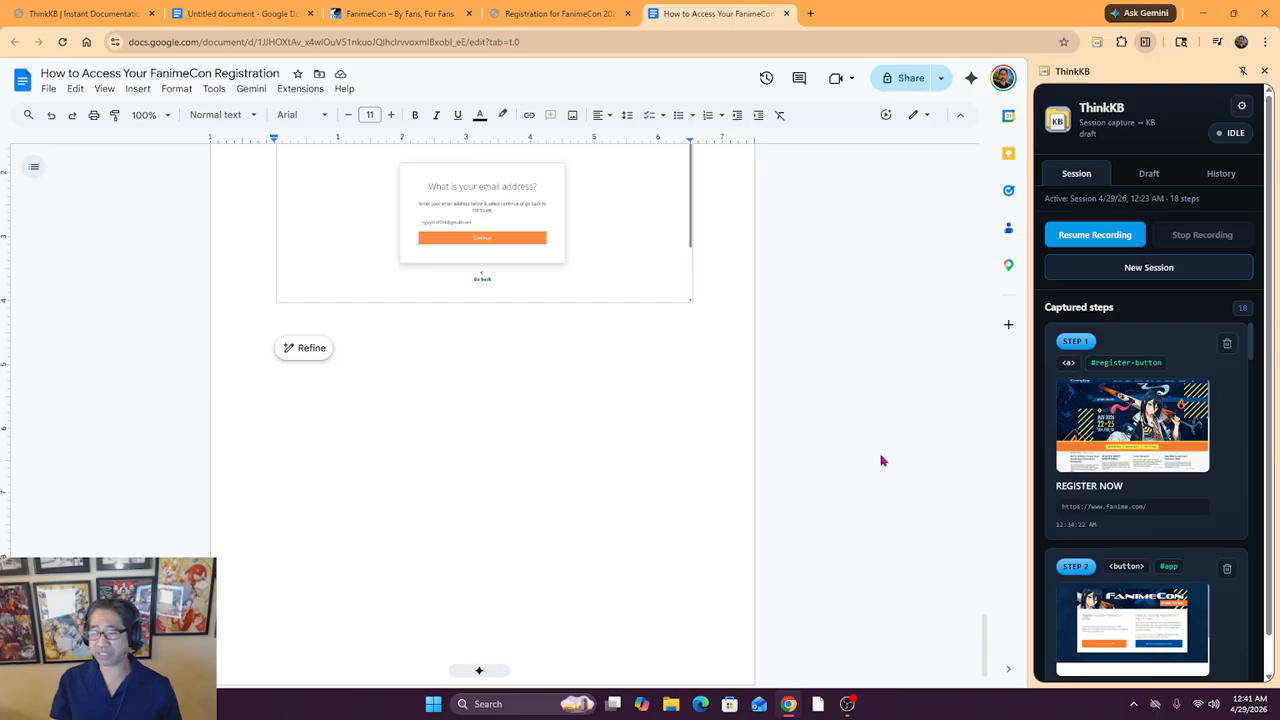
mouse_move(847, 704)
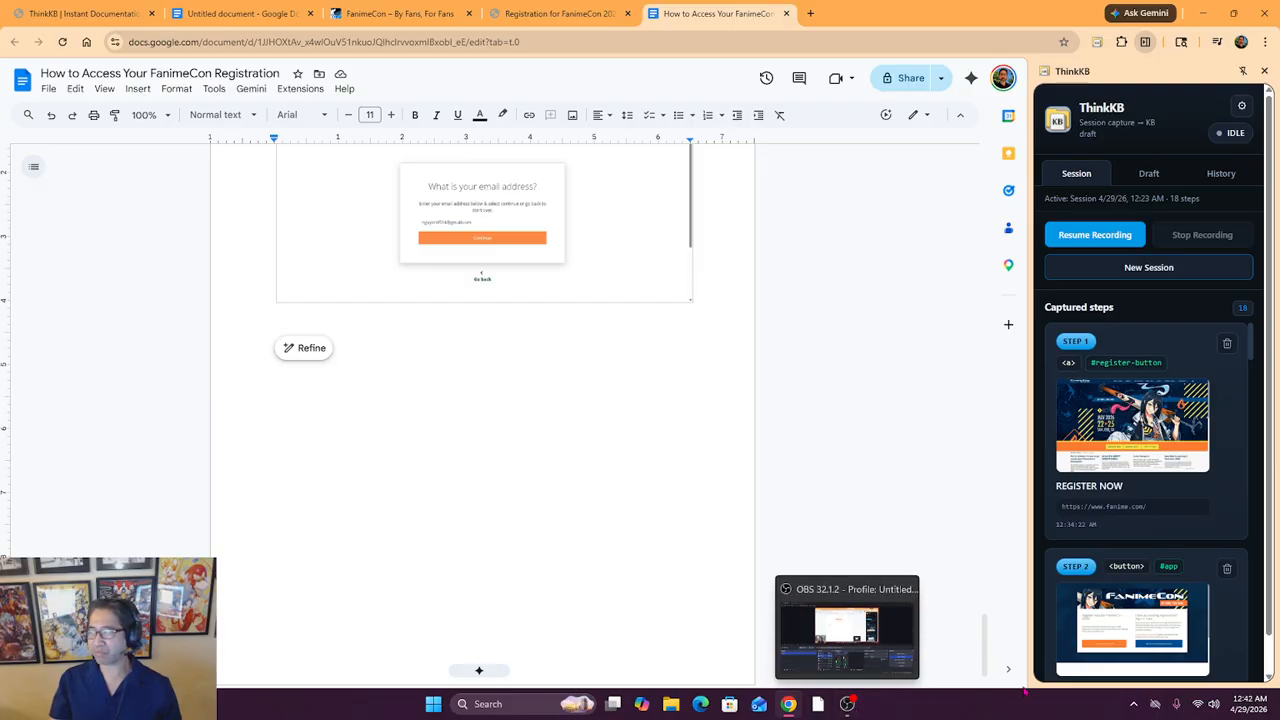
click(1134, 705)
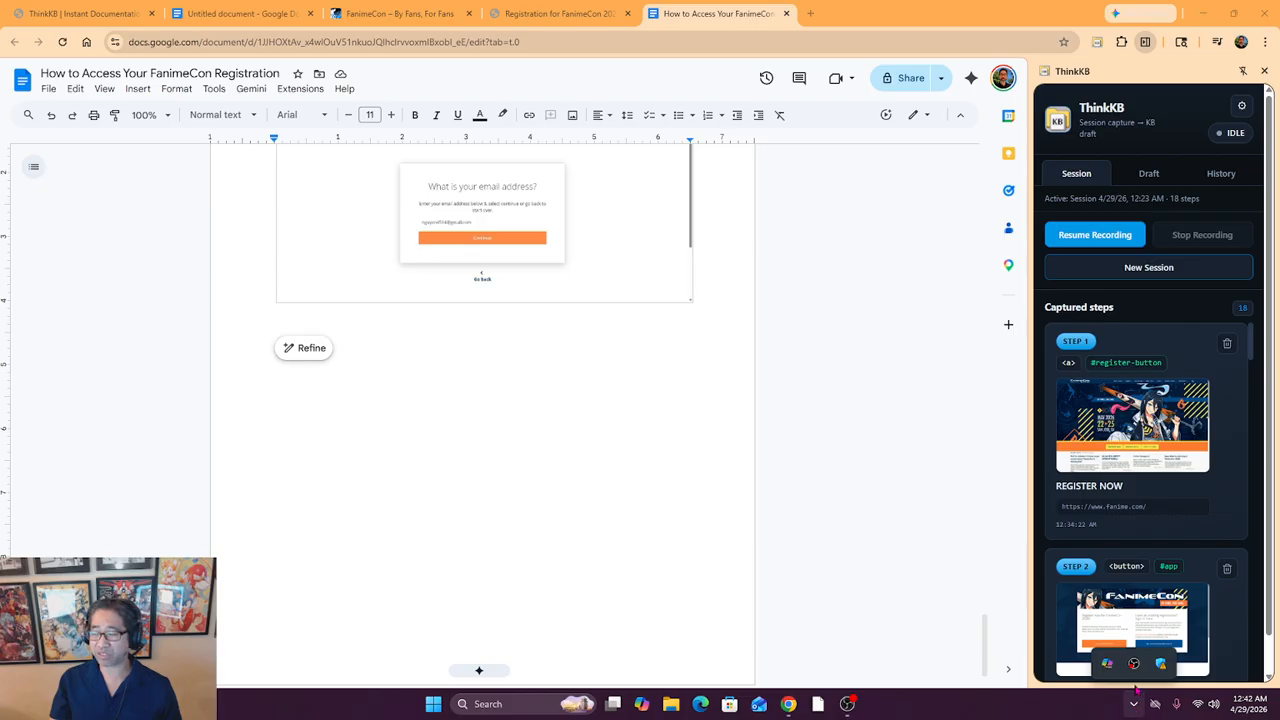
right_click(1134, 663)
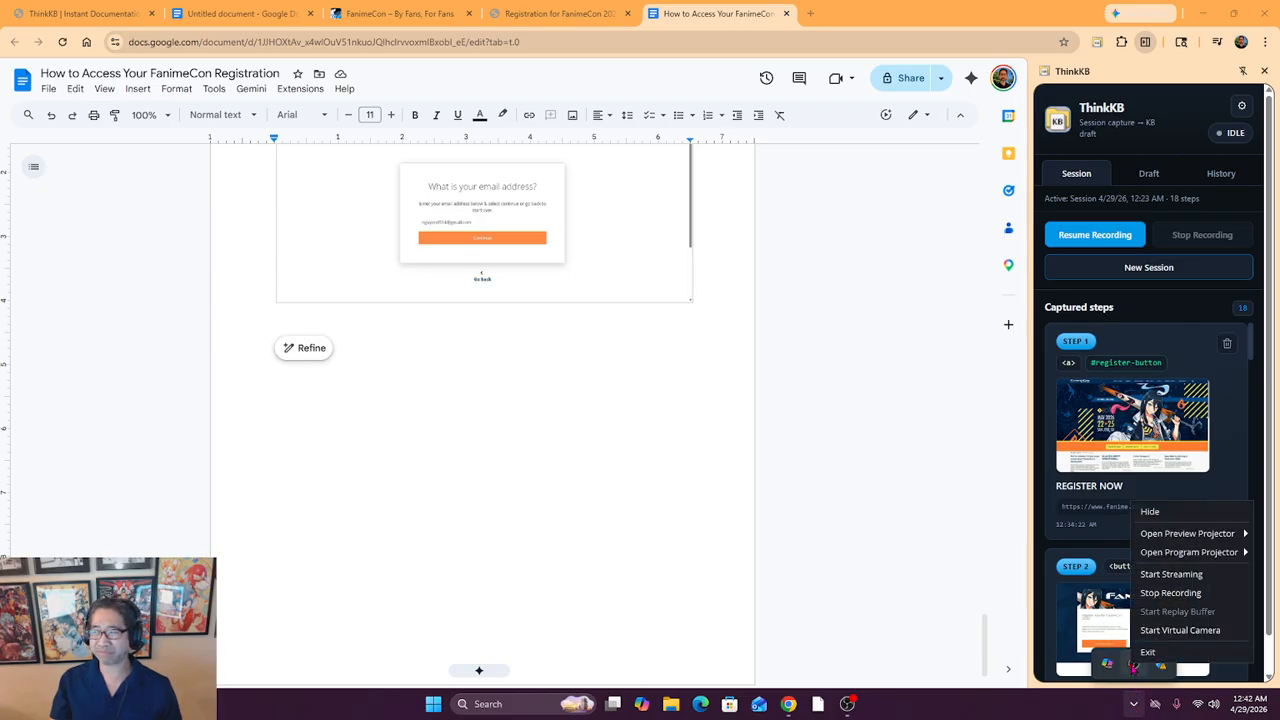